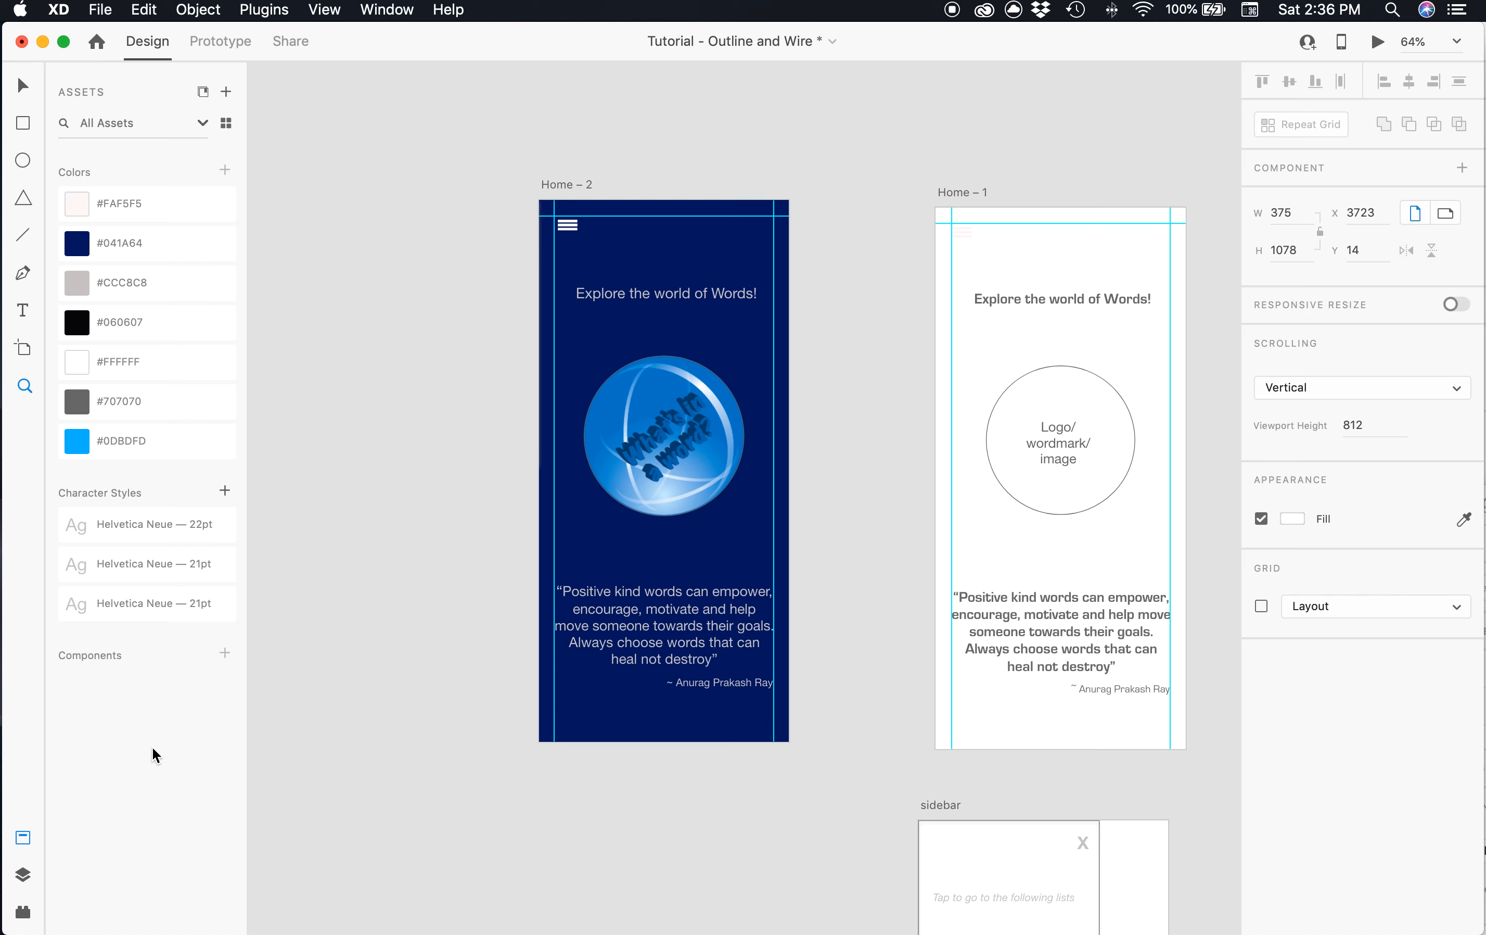
- Hide the document assets and survey the wireframe and finished artboards, from Home – 2 through the word pages and side bars
left_click(23, 841)
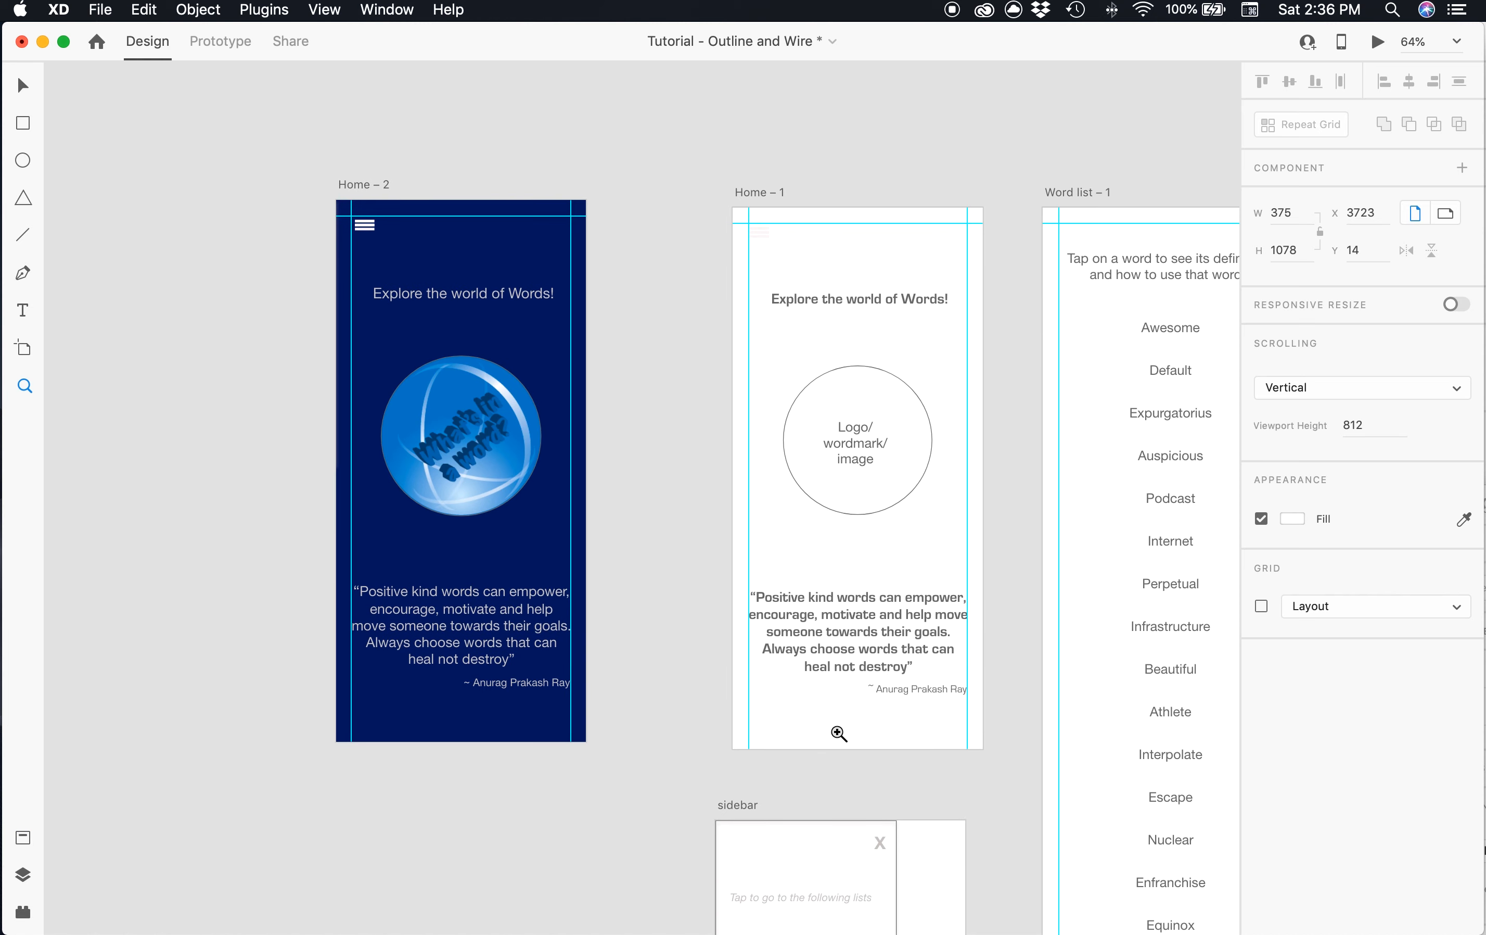
scroll(859, 724, "down", 10)
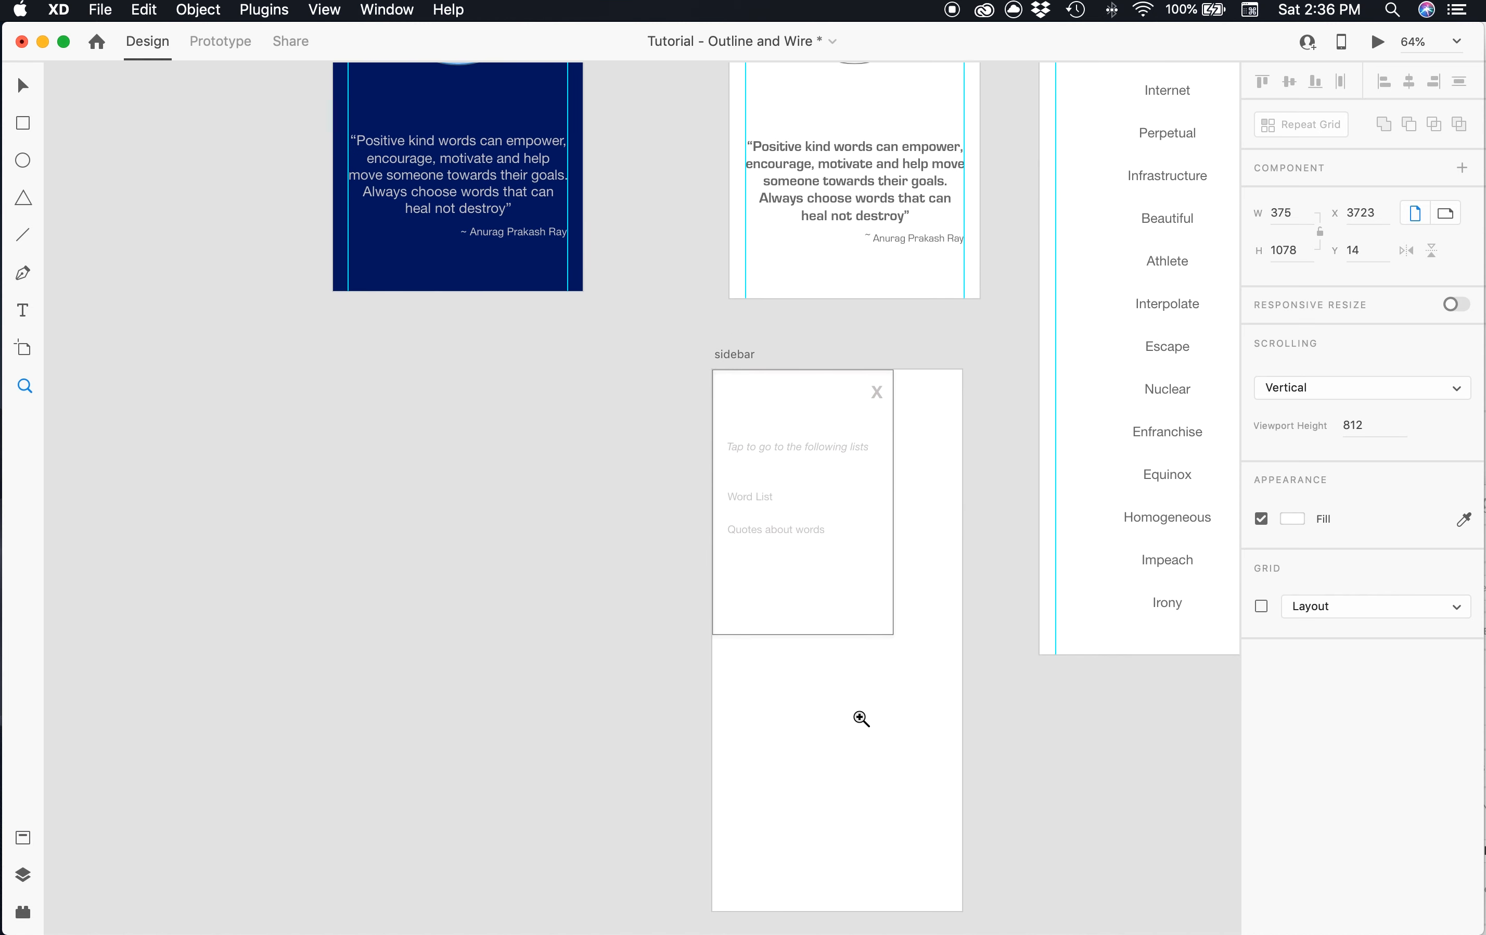
scroll(861, 721, "right", 8)
scroll(861, 718, "right", 3)
scroll(861, 720, "down", 15)
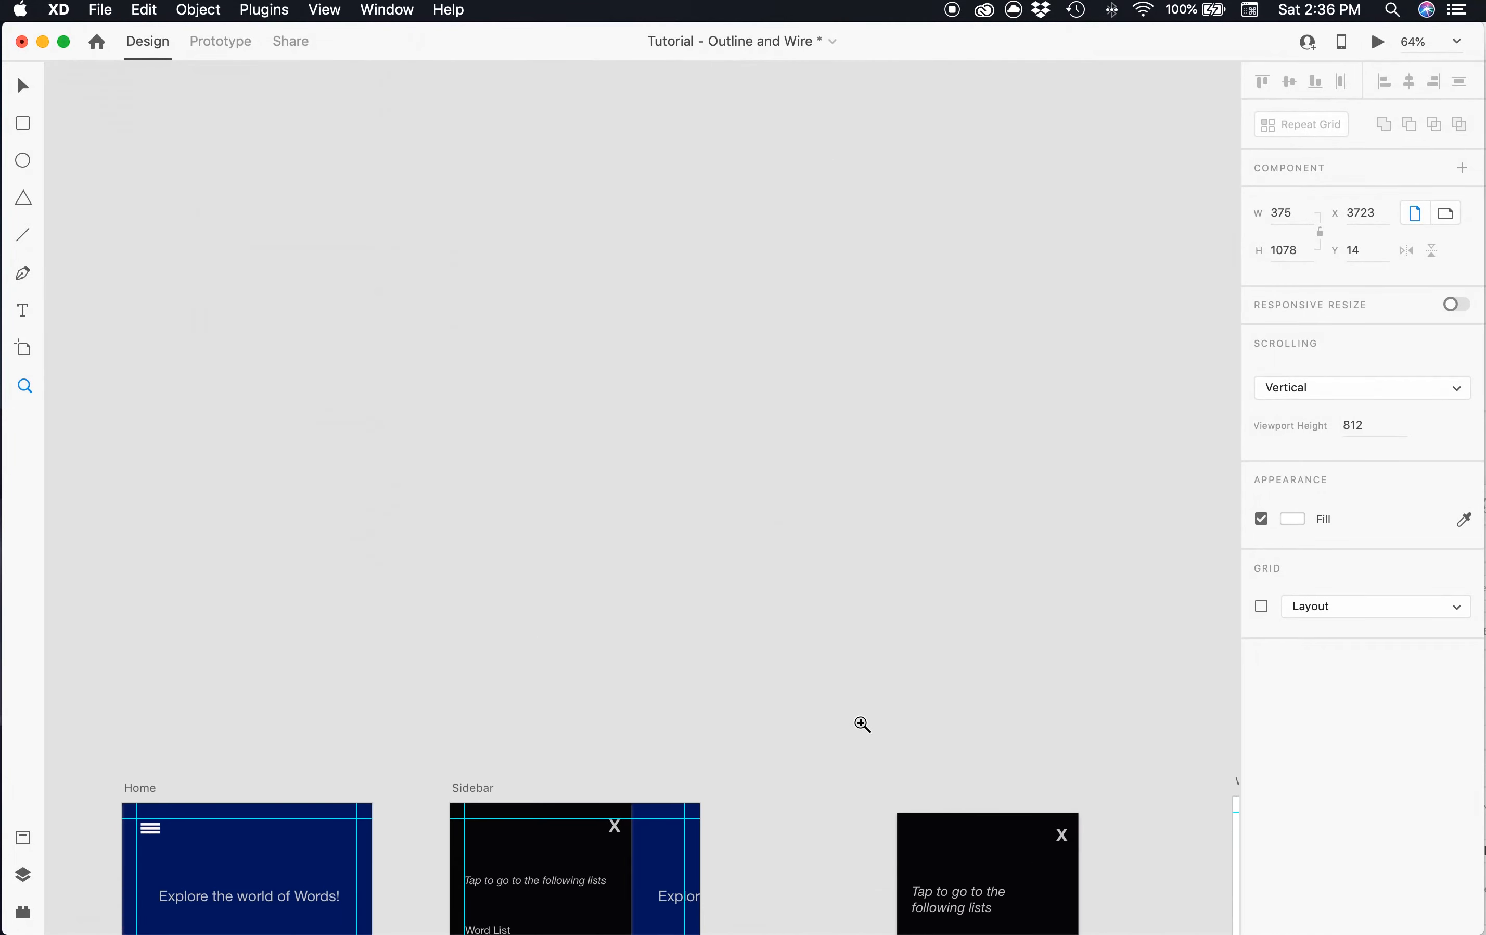
scroll(862, 723, "down", 10)
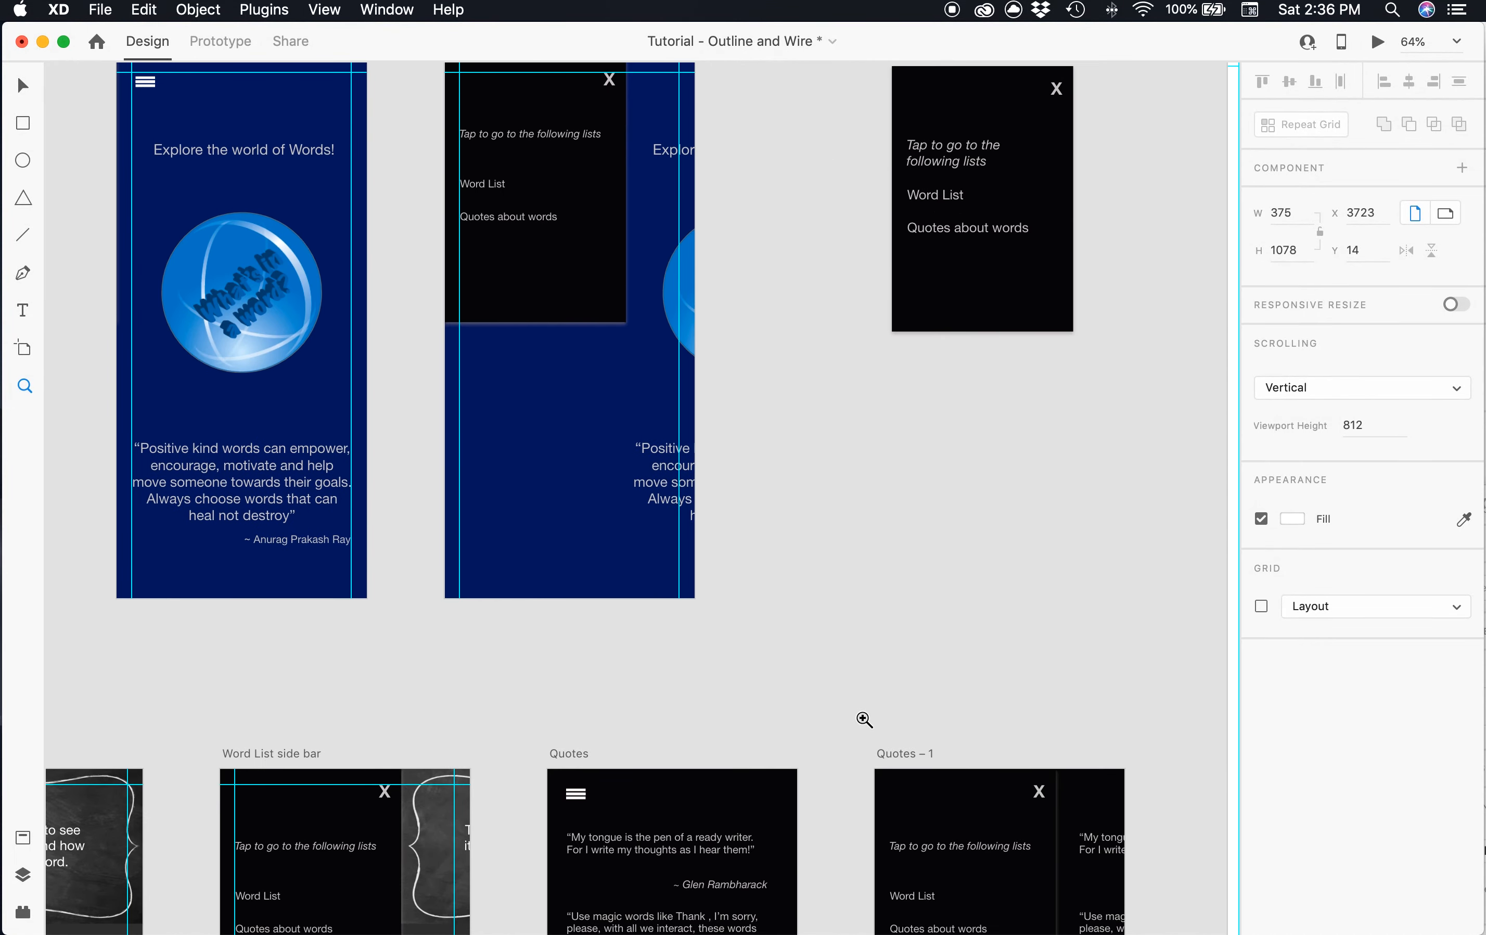
scroll(865, 719, "down", 5)
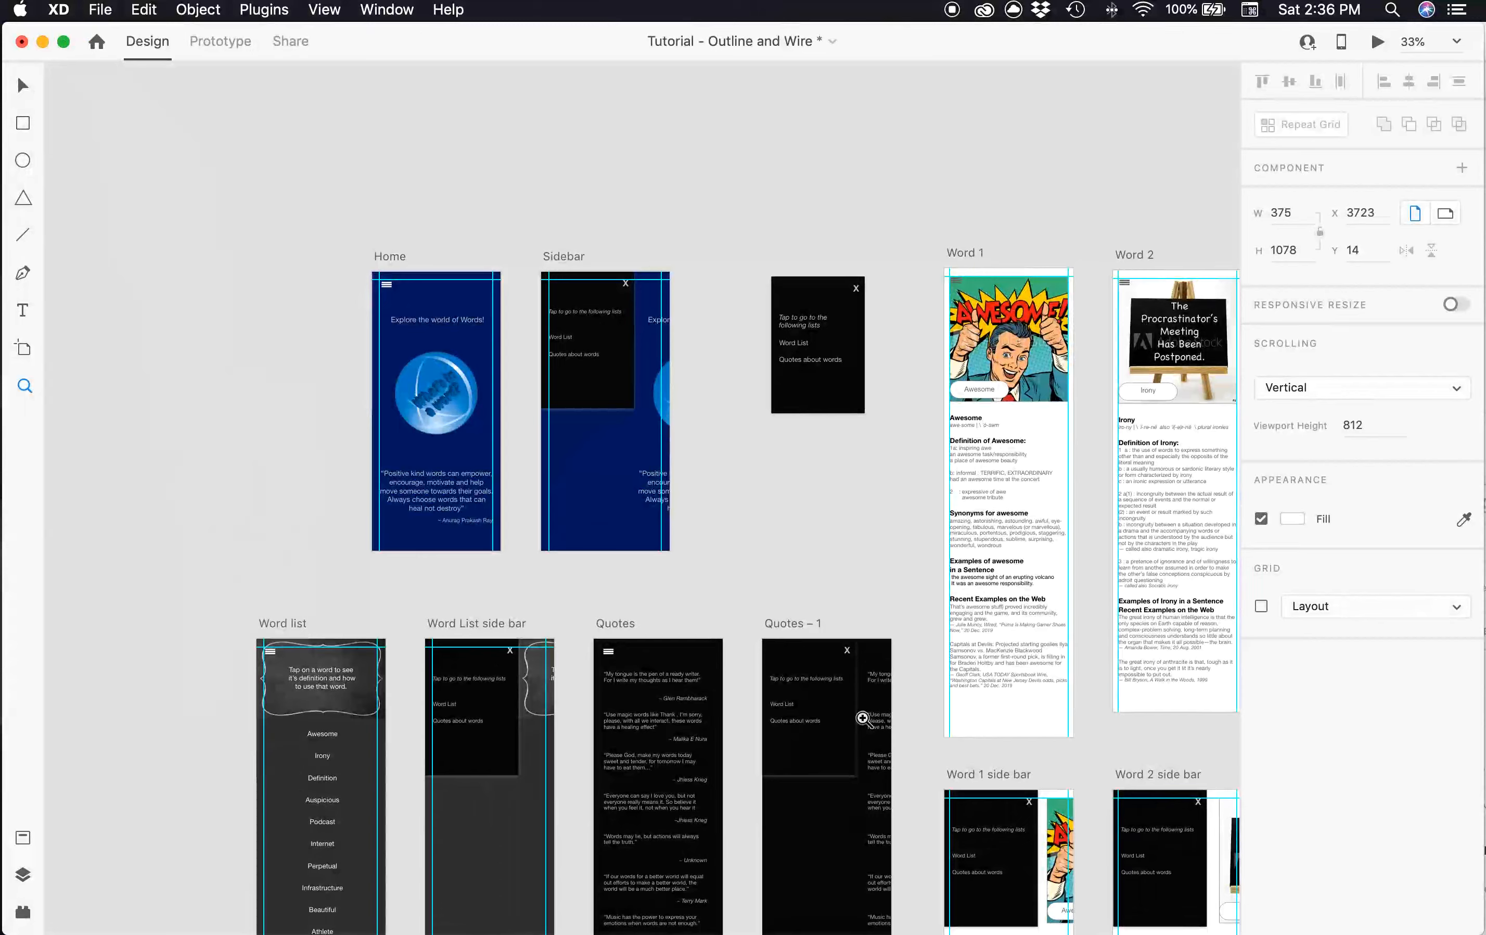
scroll(615, 718, "down", 4)
scroll(615, 719, "right", 5)
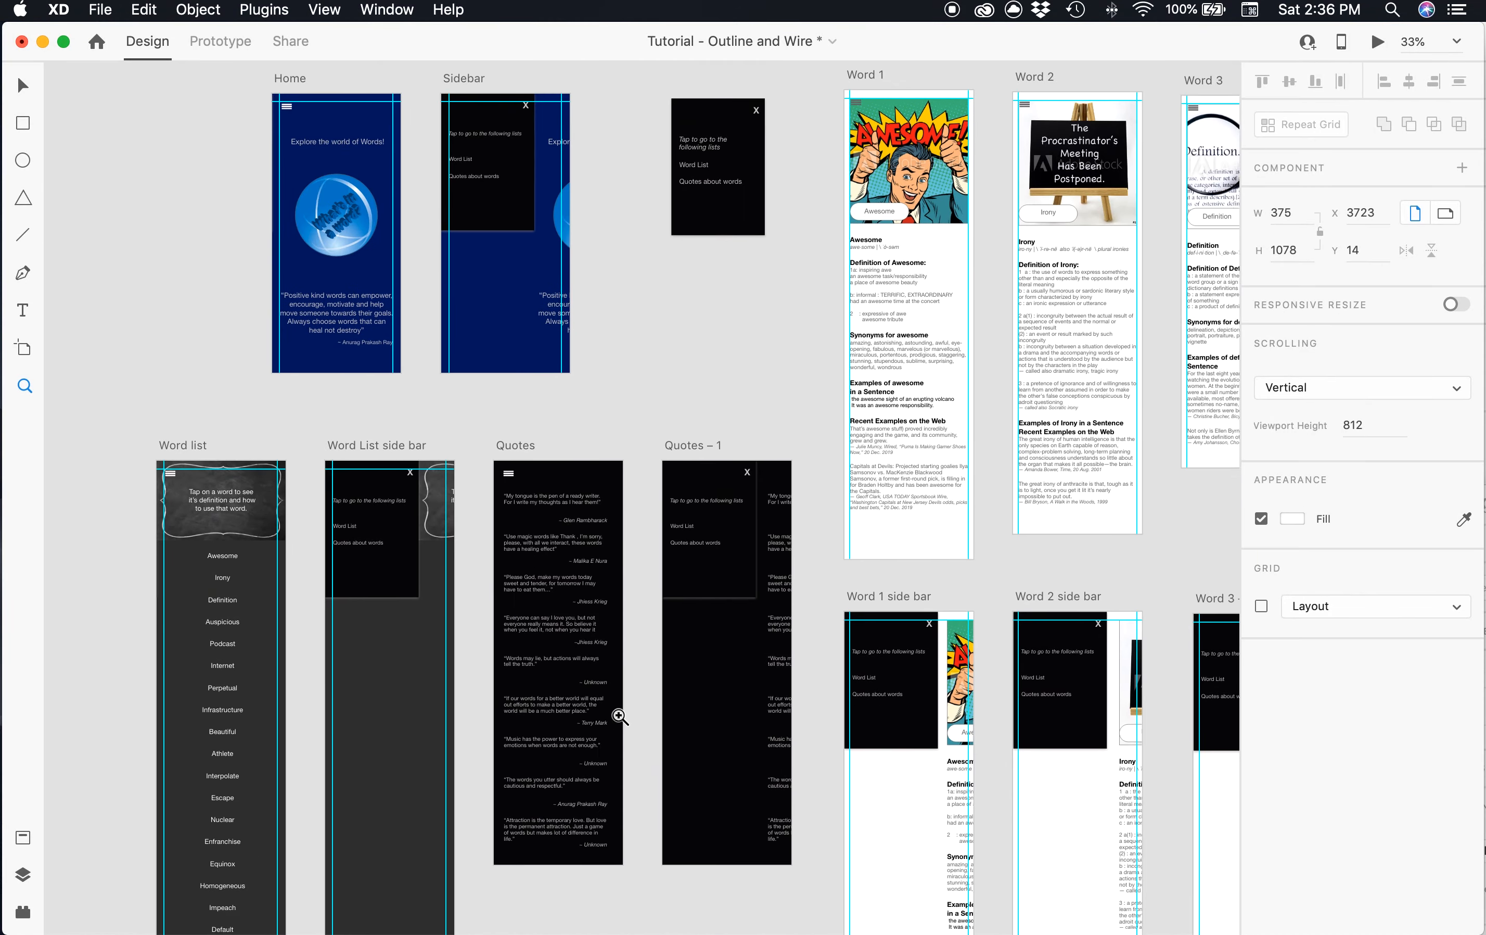
scroll(615, 717, "left", 2)
scroll(615, 717, "up", 1)
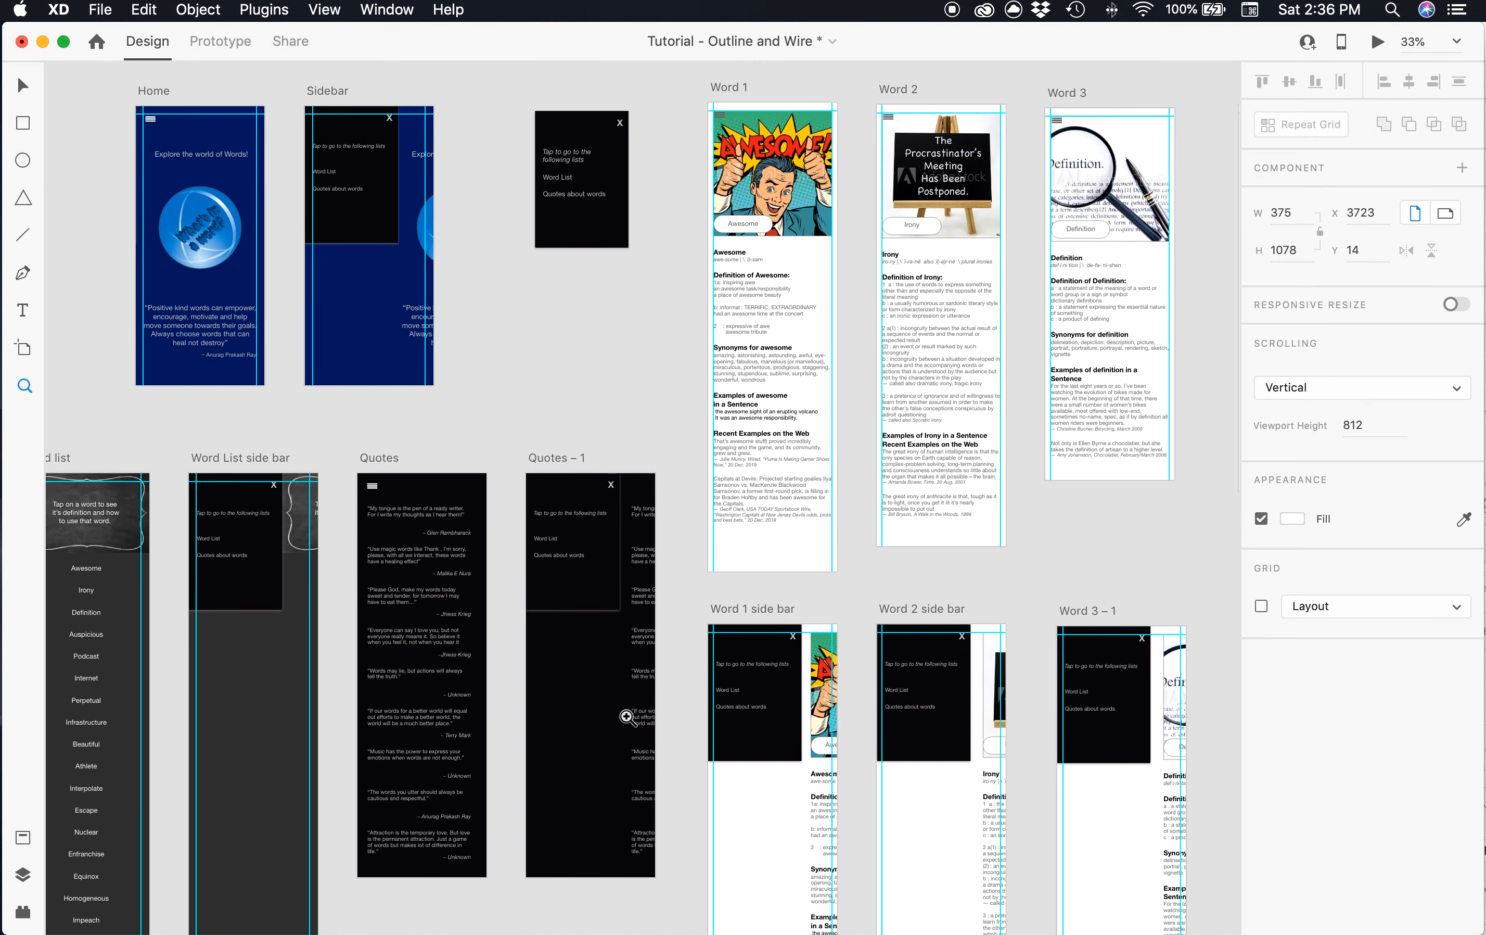
key("super+minus")
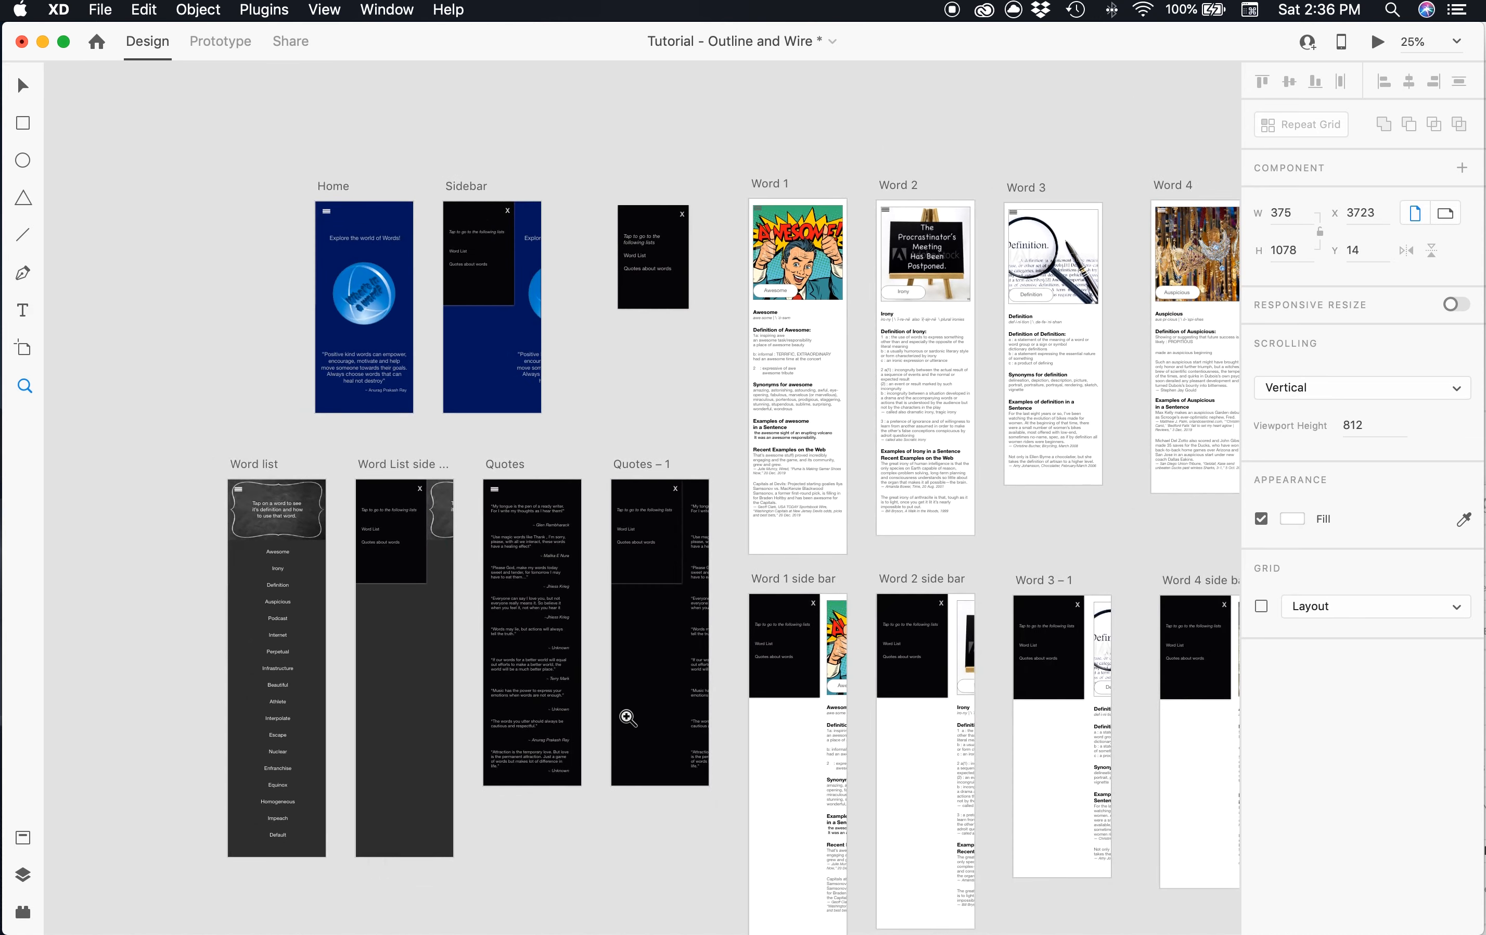
scroll(629, 716, "right", 5)
scroll(629, 716, "left", 3)
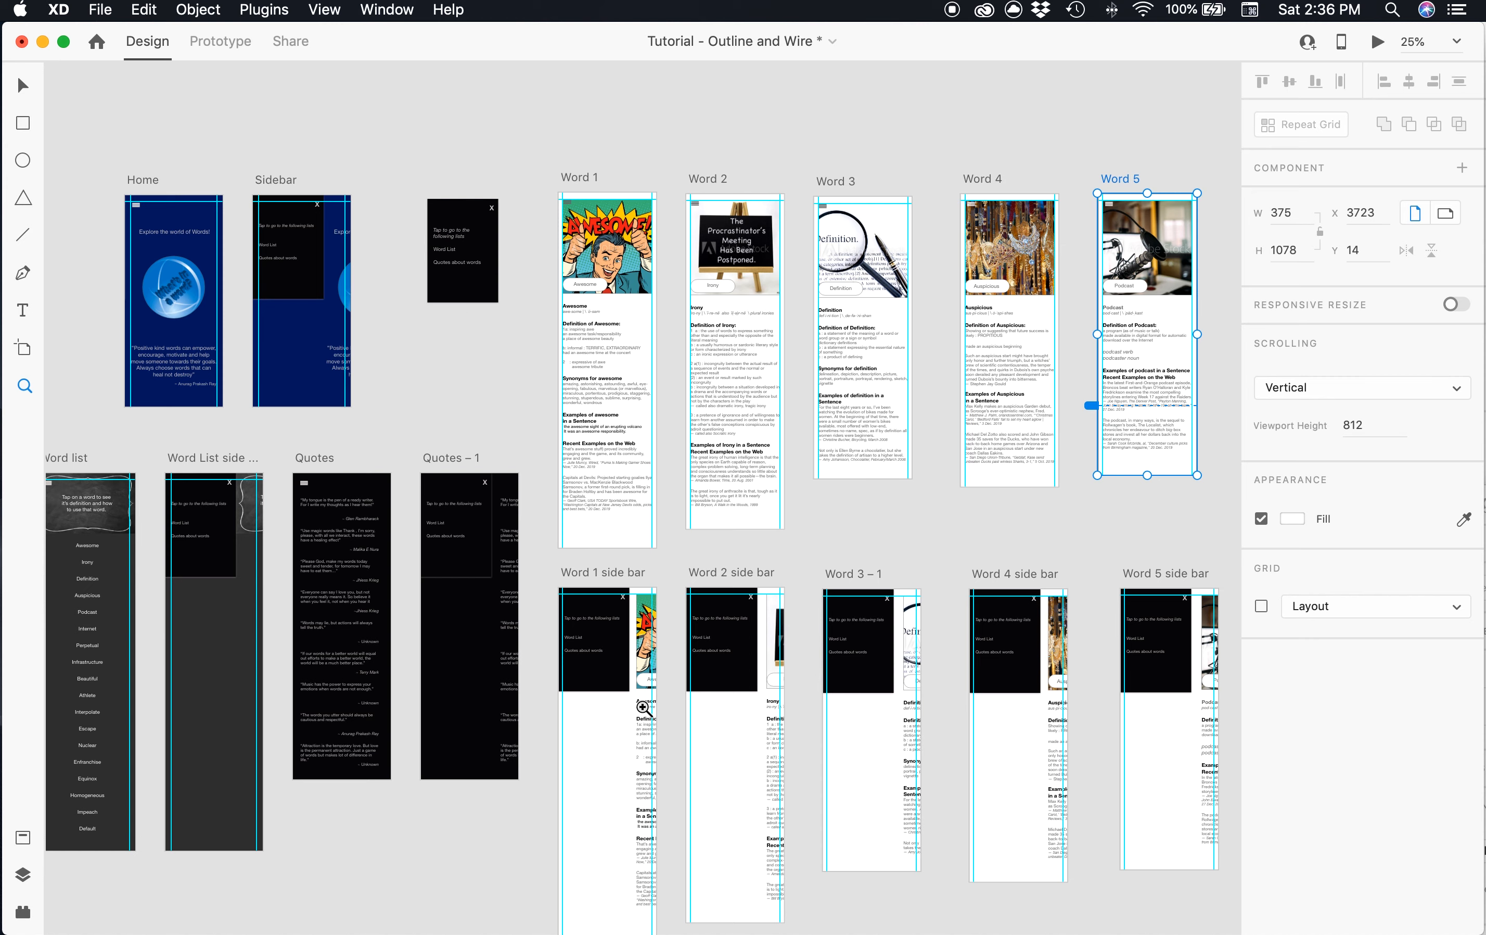
- Clear the artboard selection, examine Quotes – 1 up close, and review the layout of all Word and side bar artboards
left_click(60, 95)
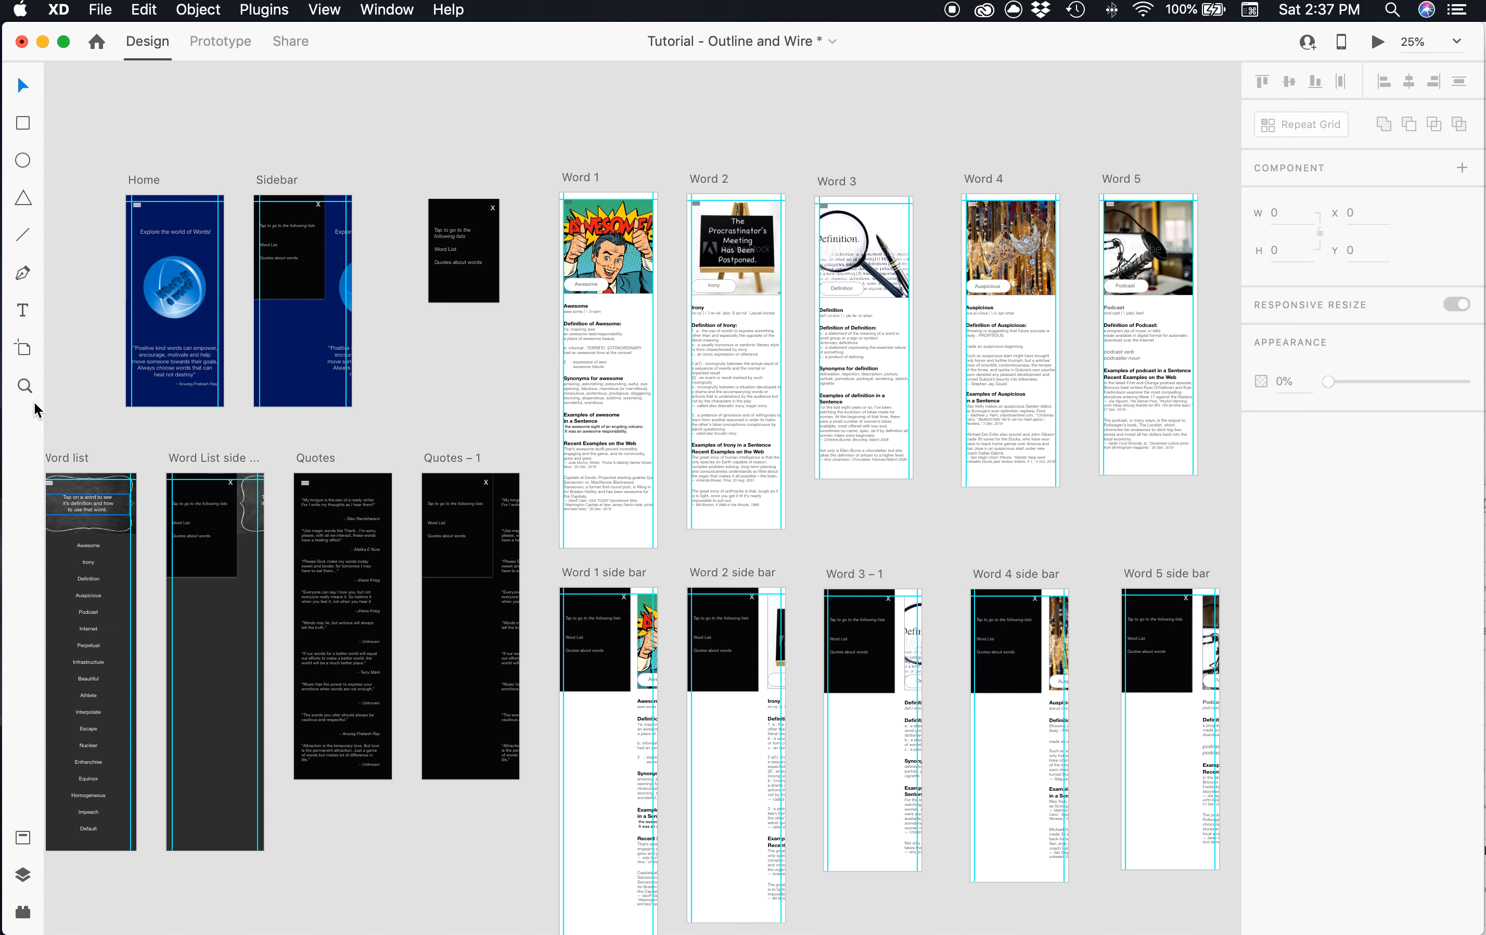
left_click(24, 385)
left_click_drag(417, 435, 575, 607)
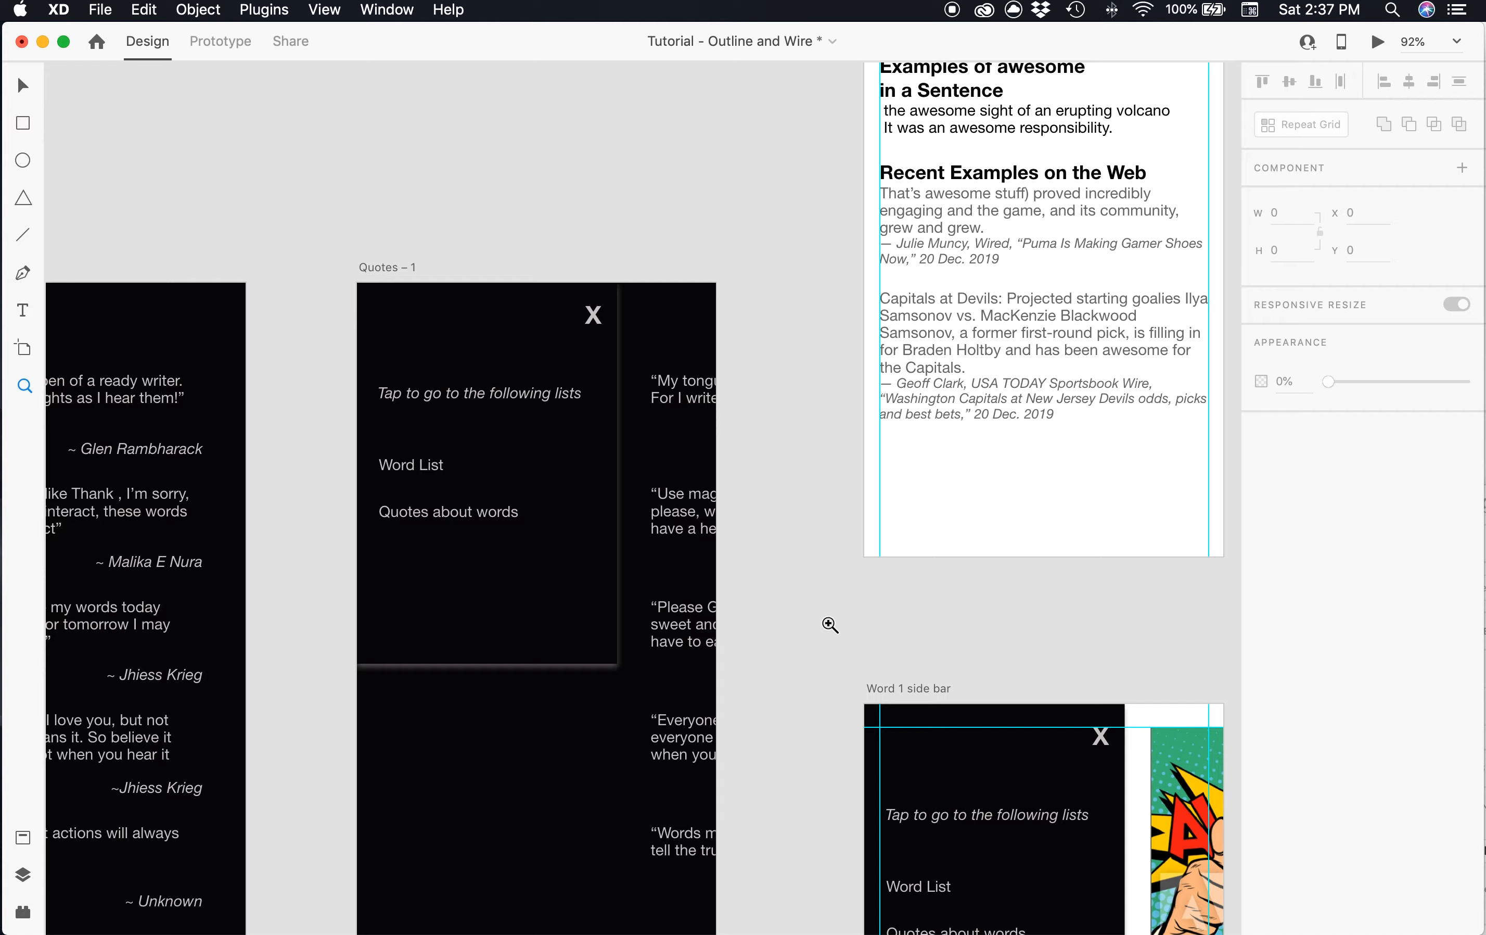
key("super+0")
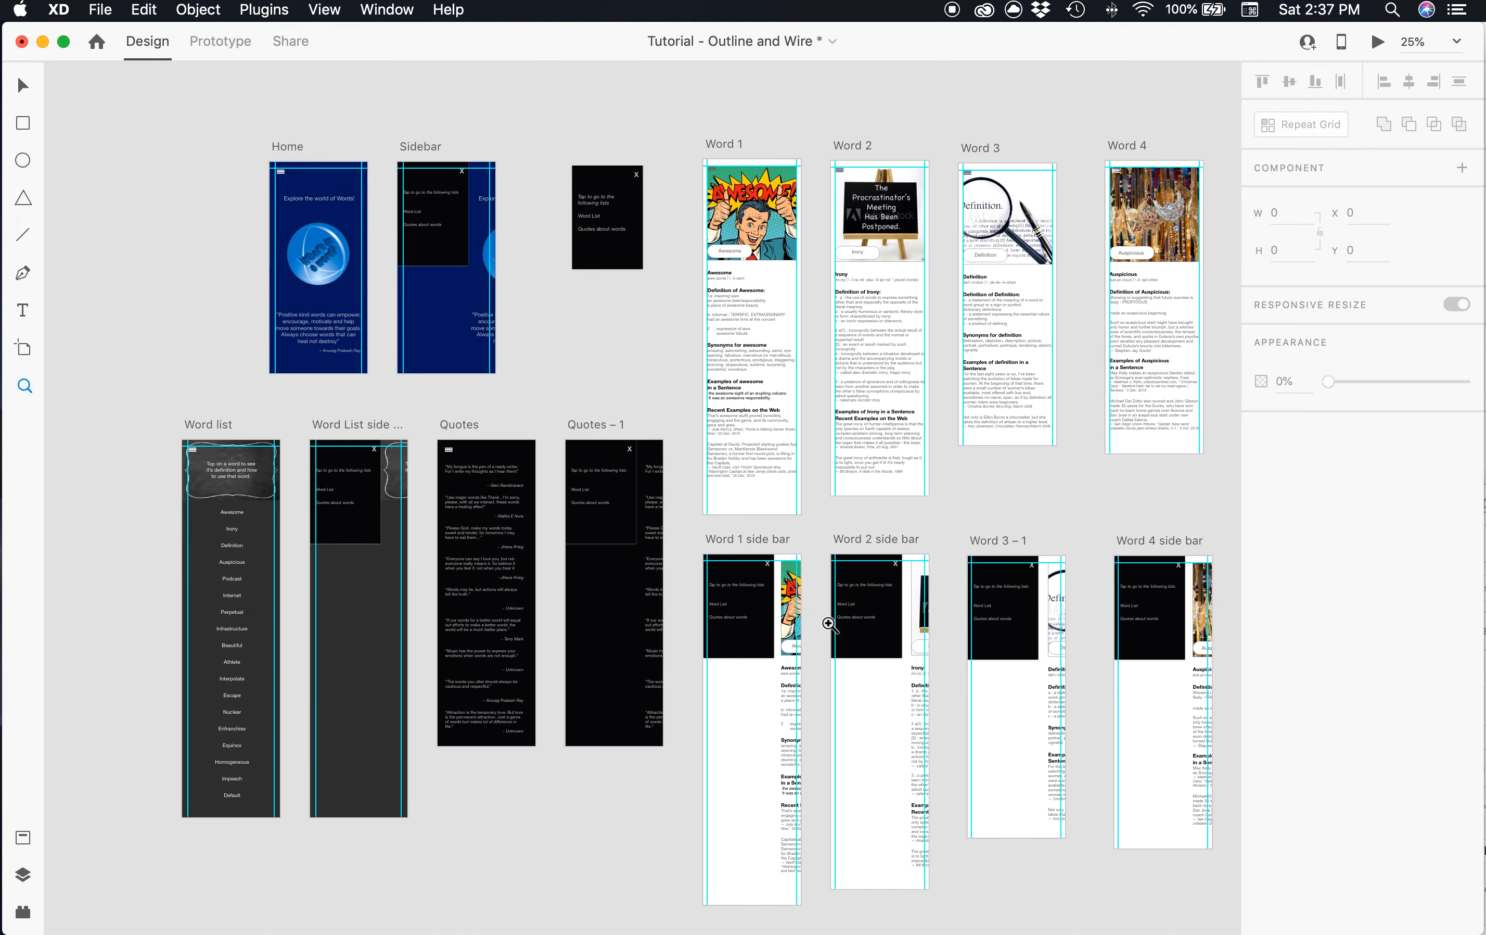
scroll(763, 558, "right", 3)
scroll(763, 559, "down", 1)
scroll(763, 559, "right", 3)
scroll(763, 559, "down", 1)
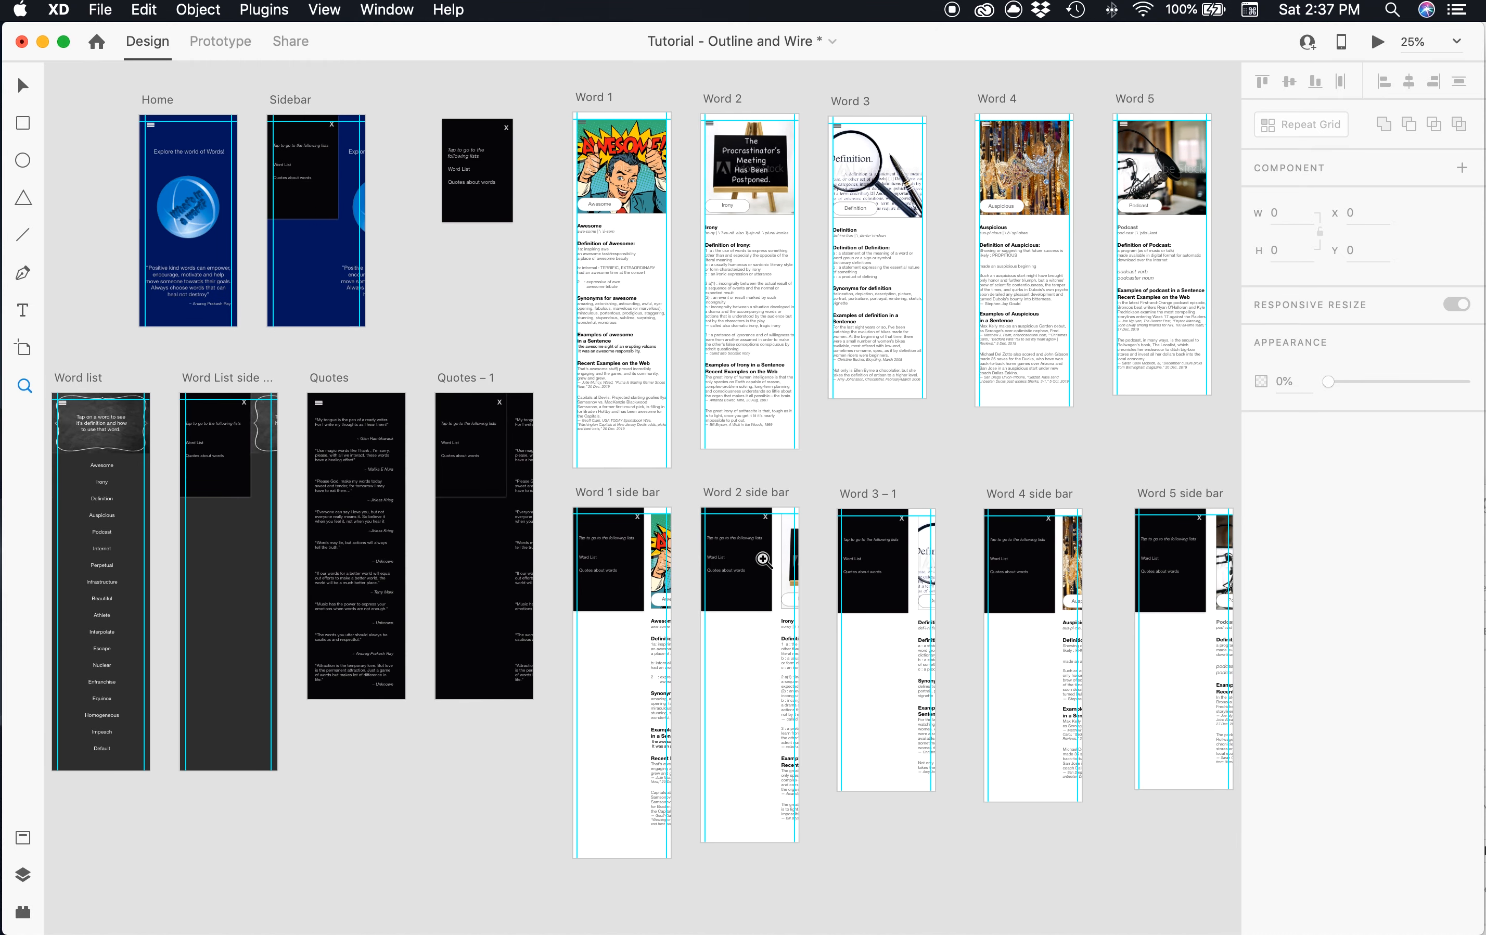
scroll(762, 558, "left", 1)
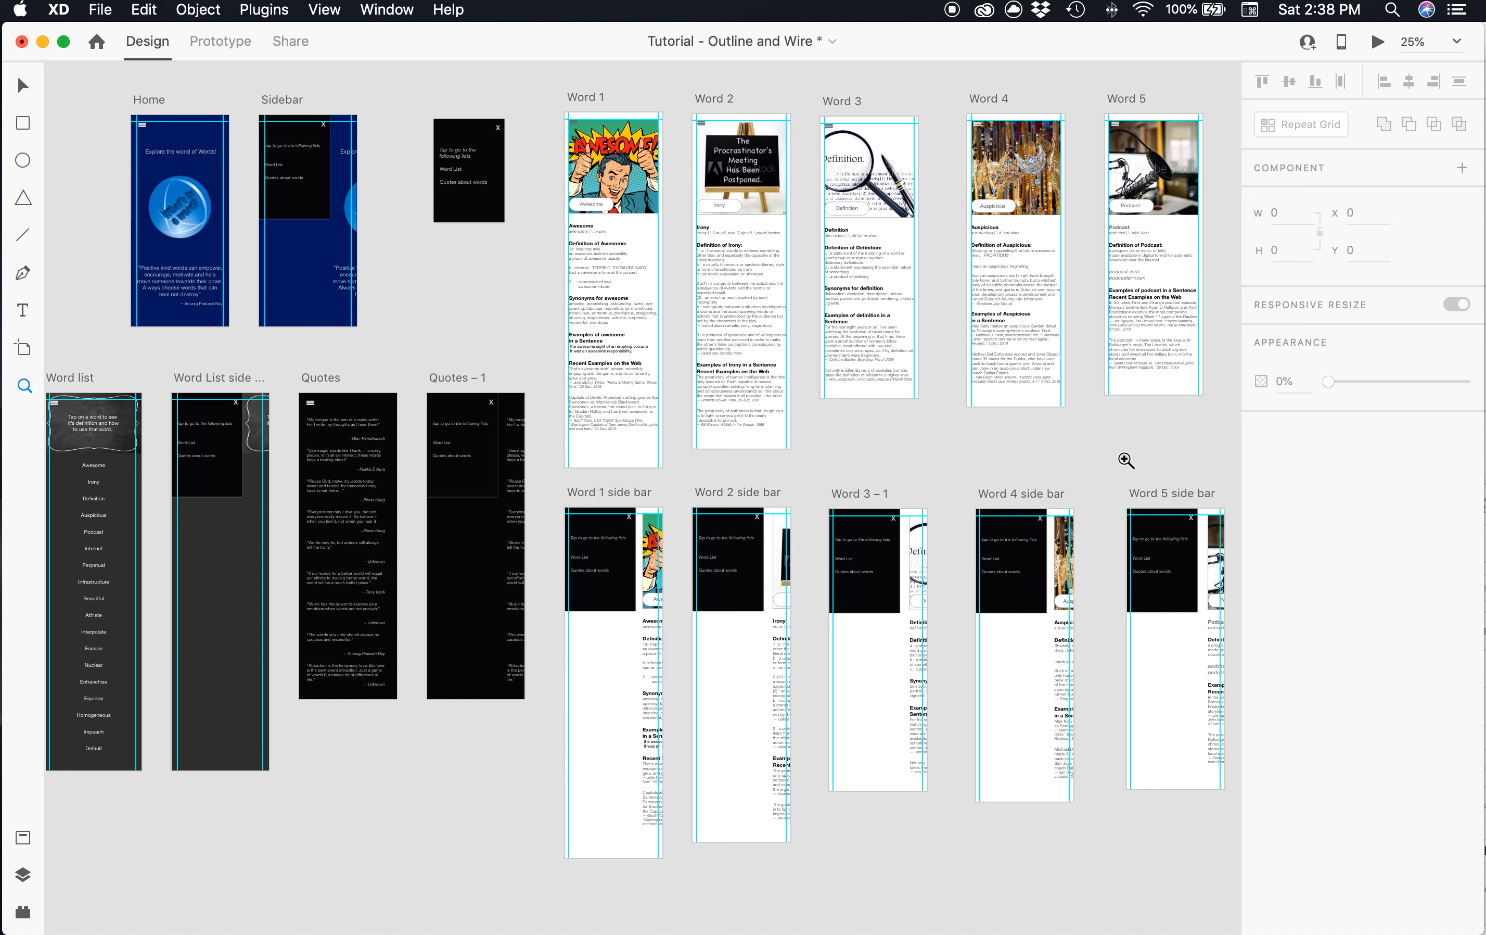
scroll(1125, 459, "right", 3)
scroll(1125, 459, "left", 3)
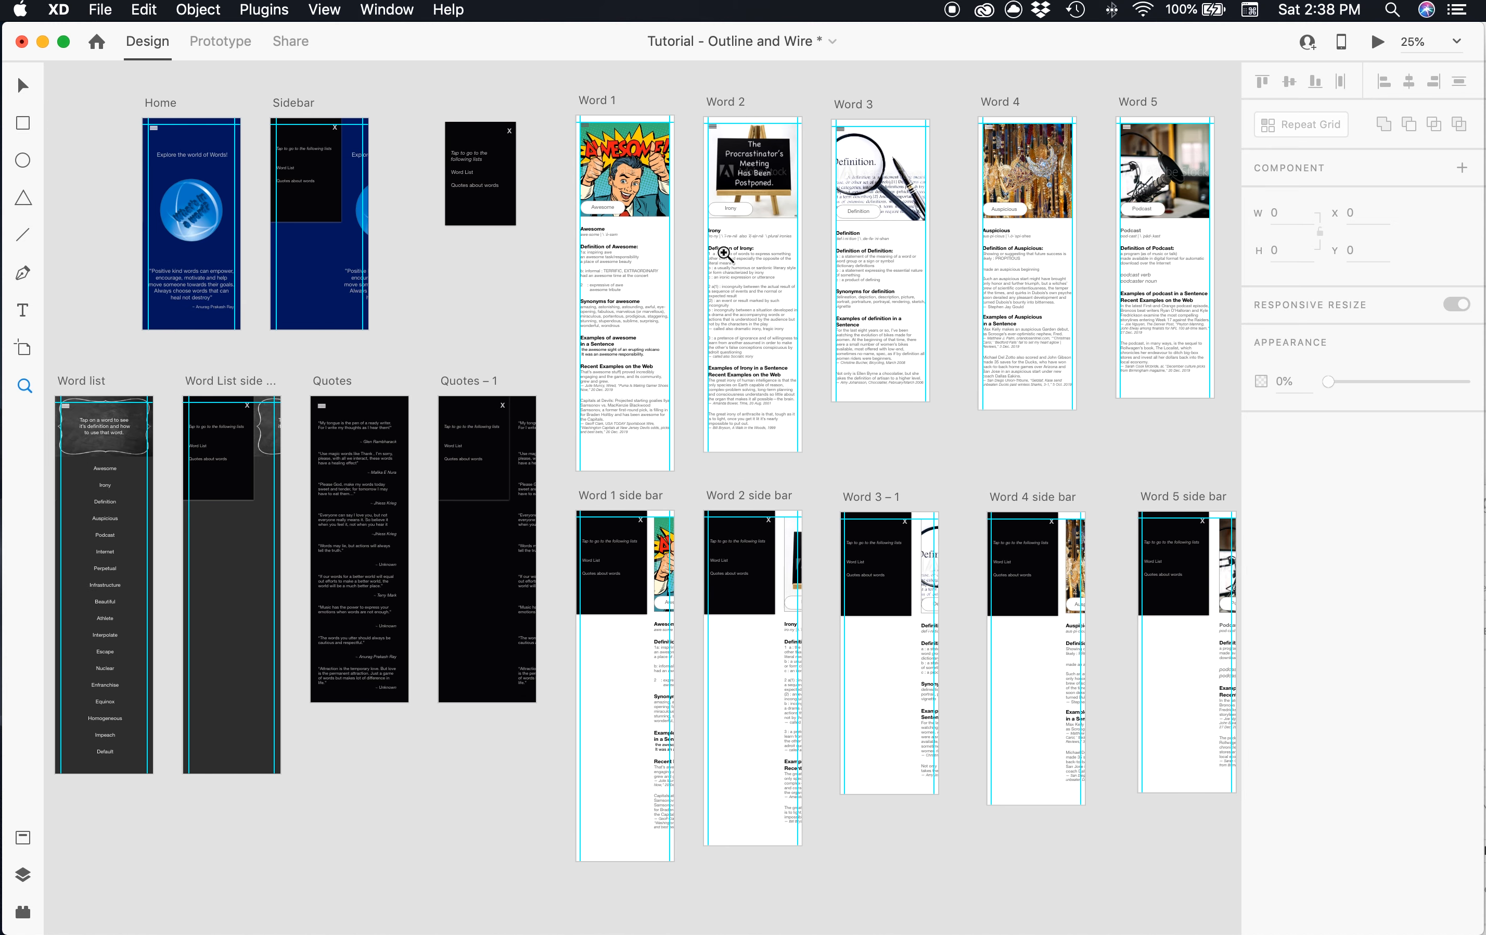
scroll(724, 253, "left", 1)
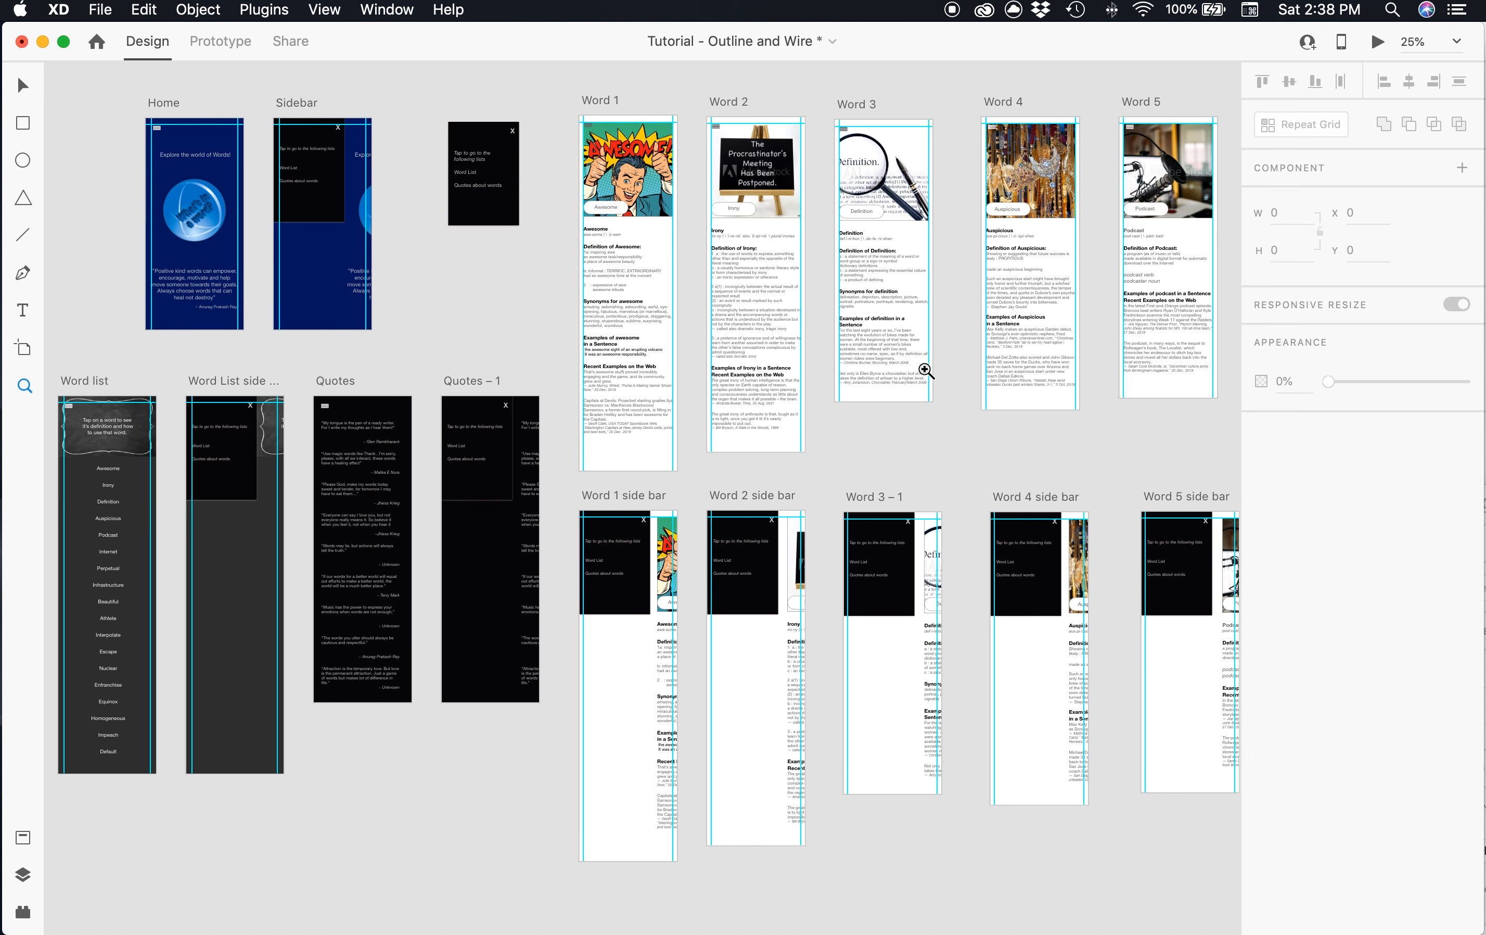
- Duplicate the Word 5 artboard and place the copy to its right, level with it, at about X 4485, Y 14
left_click_drag(1100, 78, 1148, 435)
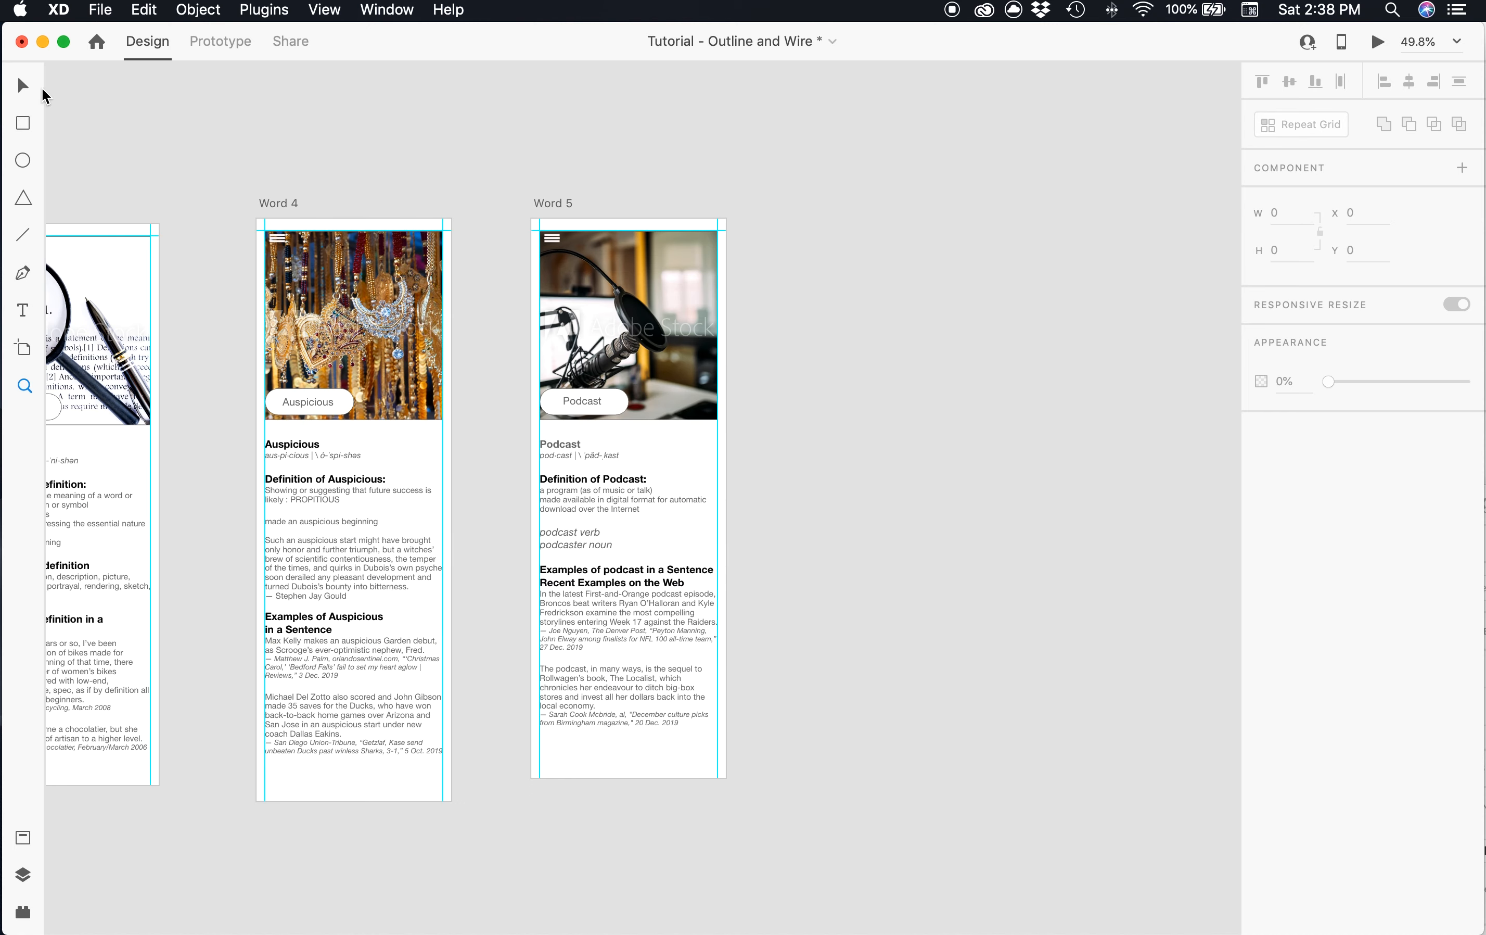
left_click(22, 85)
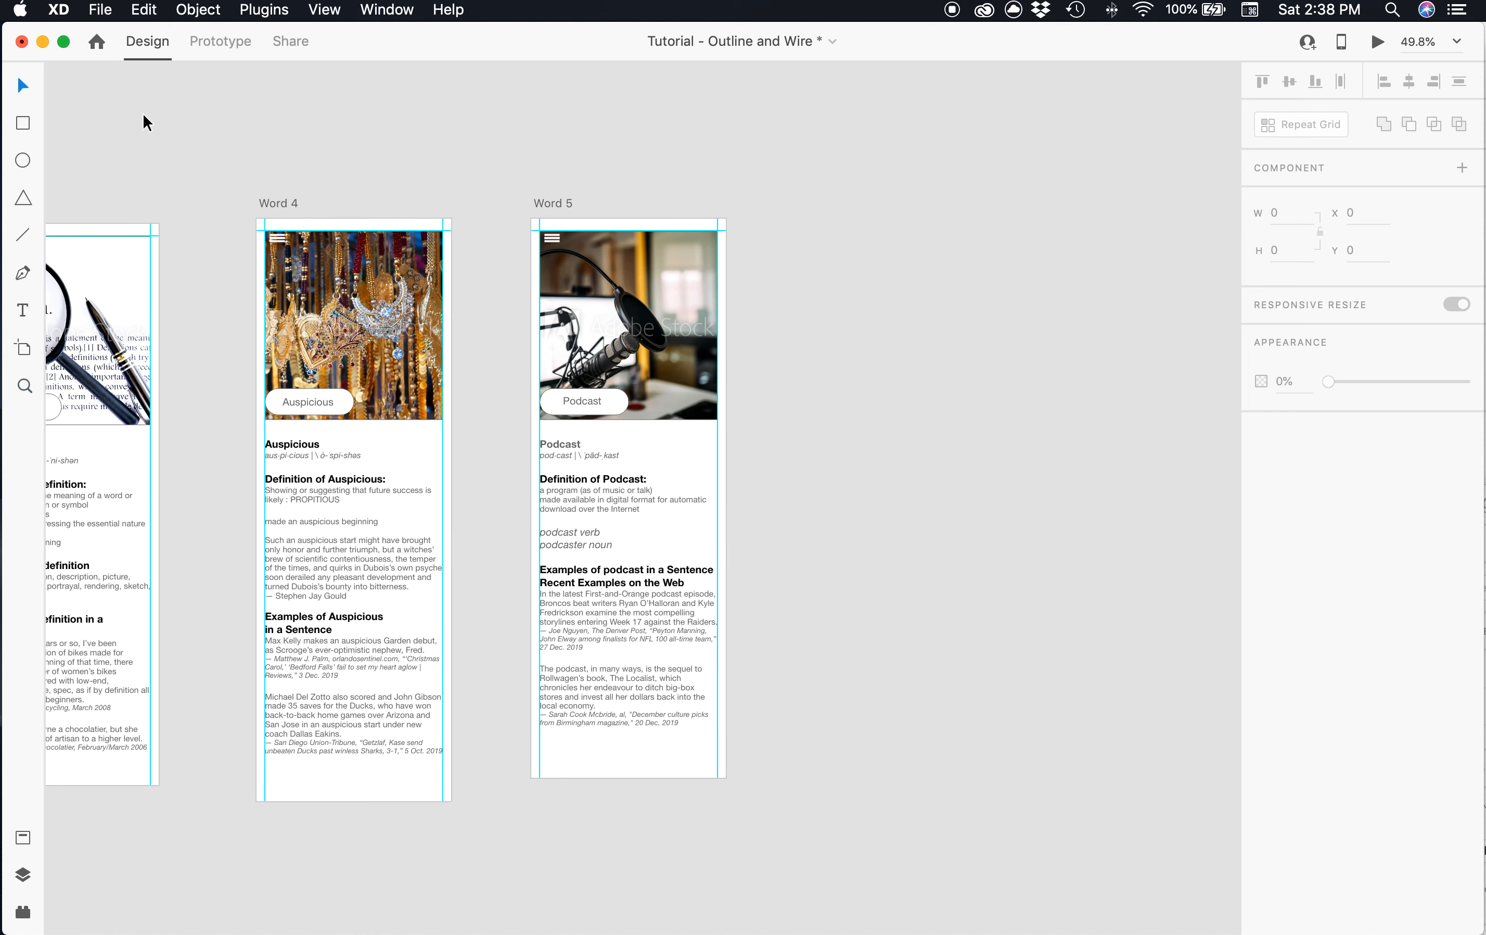
left_click(555, 204)
left_click_drag(555, 204, 947, 208)
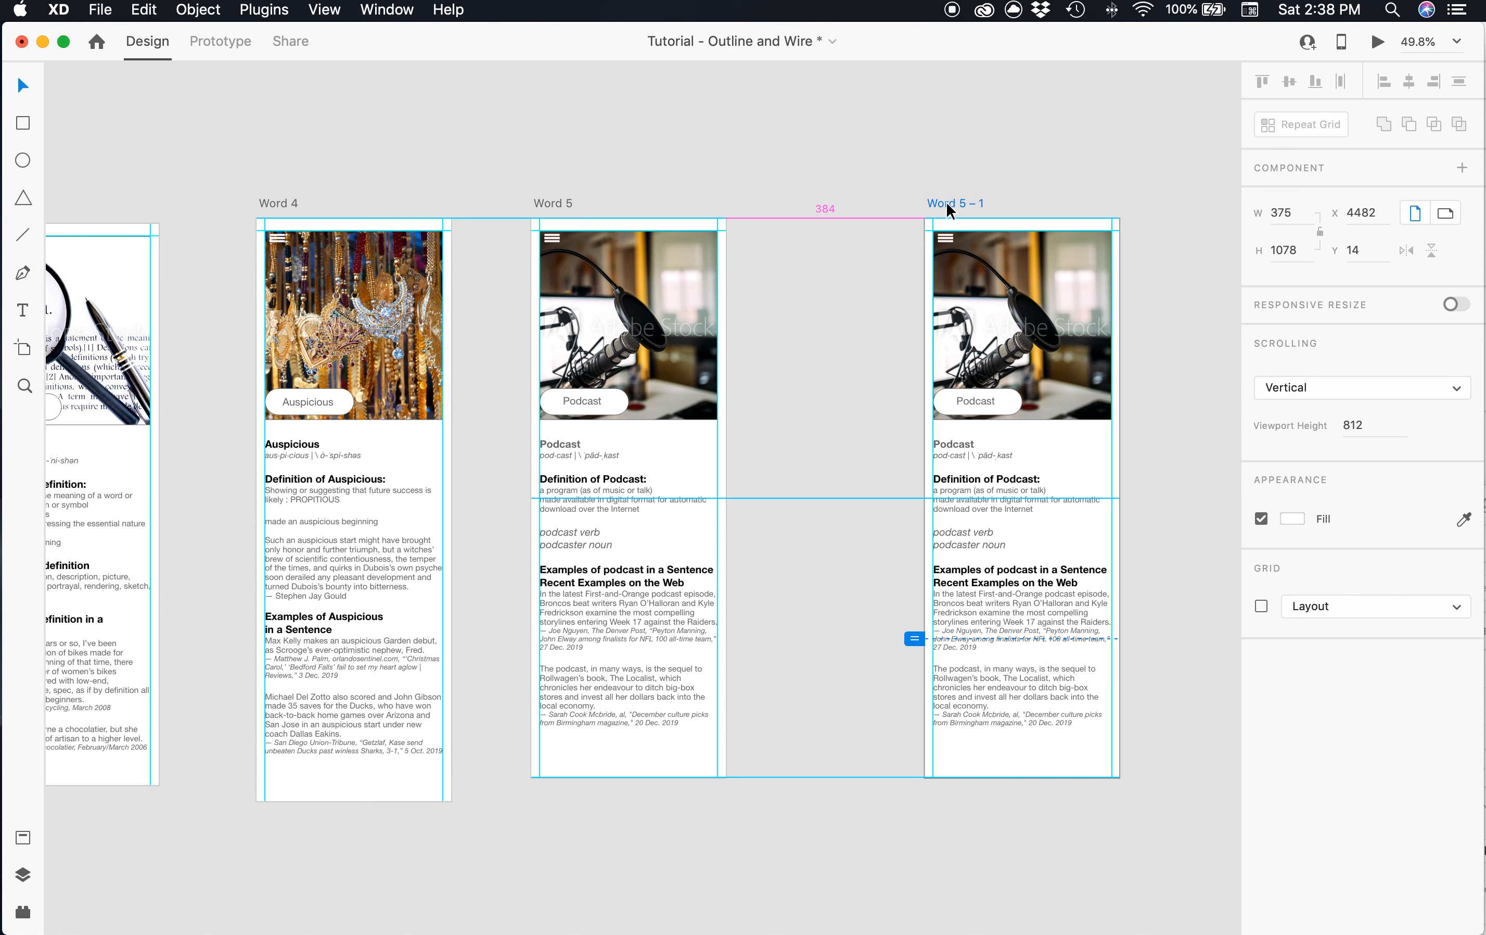
left_click_drag(948, 208, 950, 208)
scroll(853, 253, "right", 5)
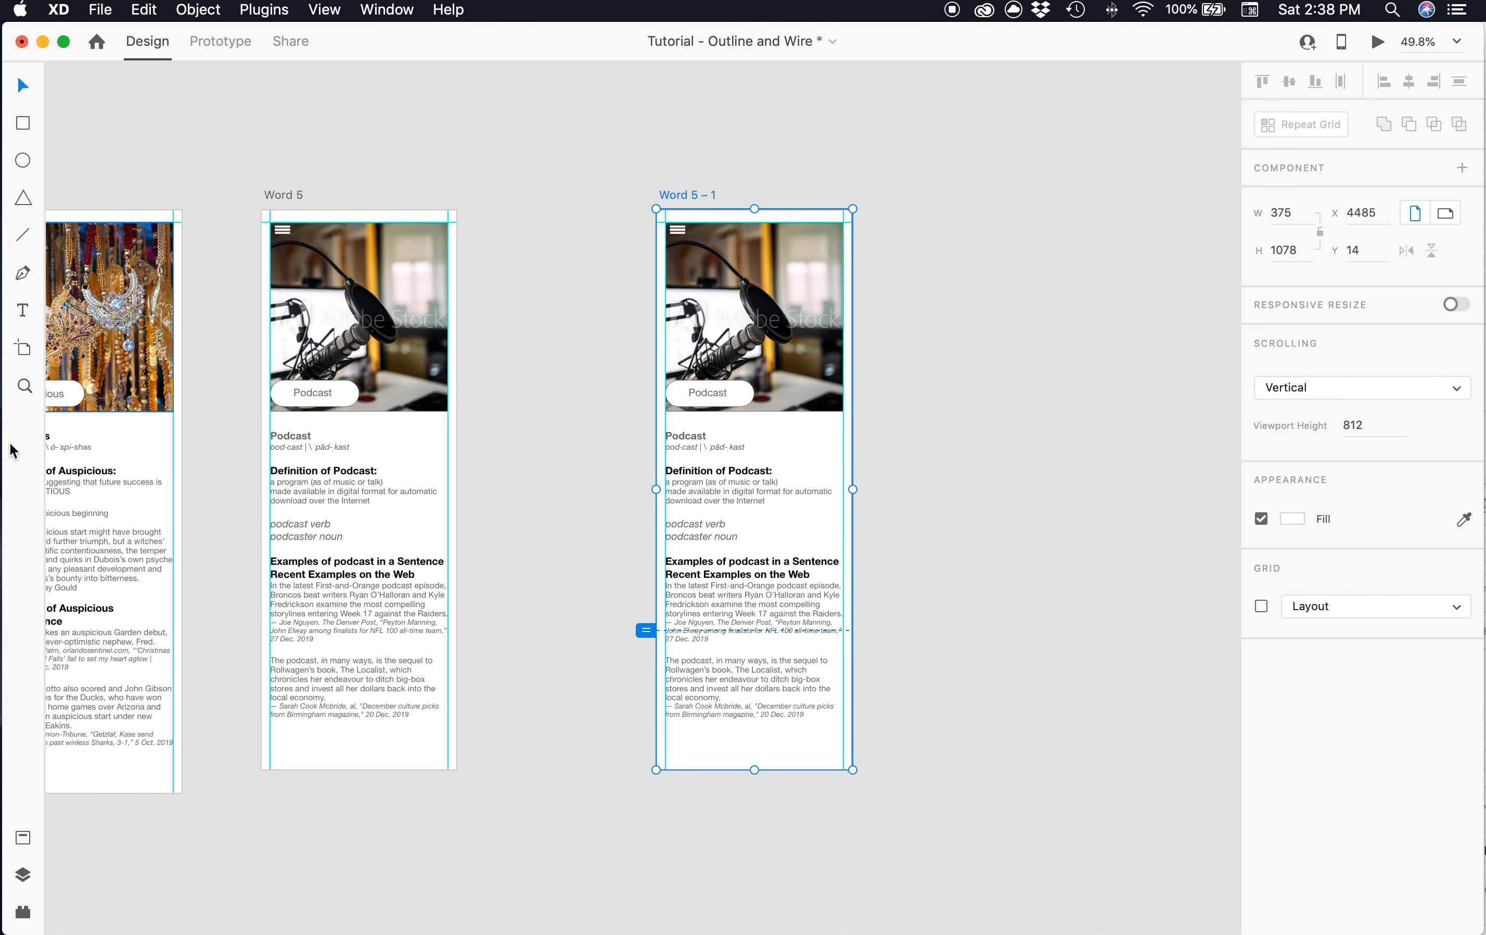
- Review the Word 5 copy's scrolling options, keeping Vertical, check its lower edge, and view the list of installed plugins
left_click(24, 386)
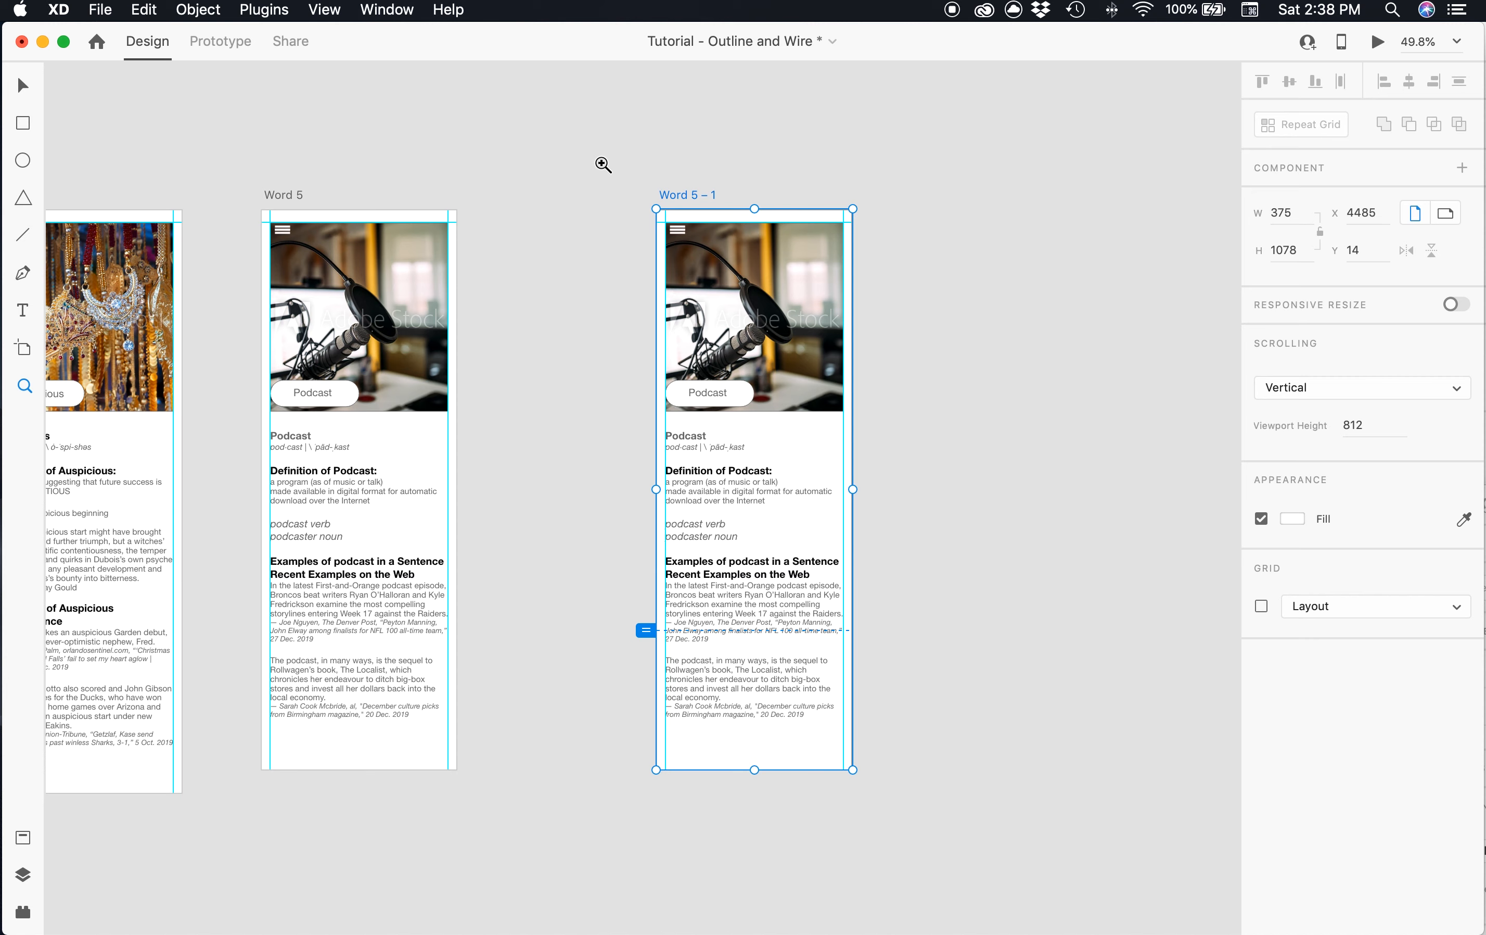
left_click_drag(604, 165, 963, 813)
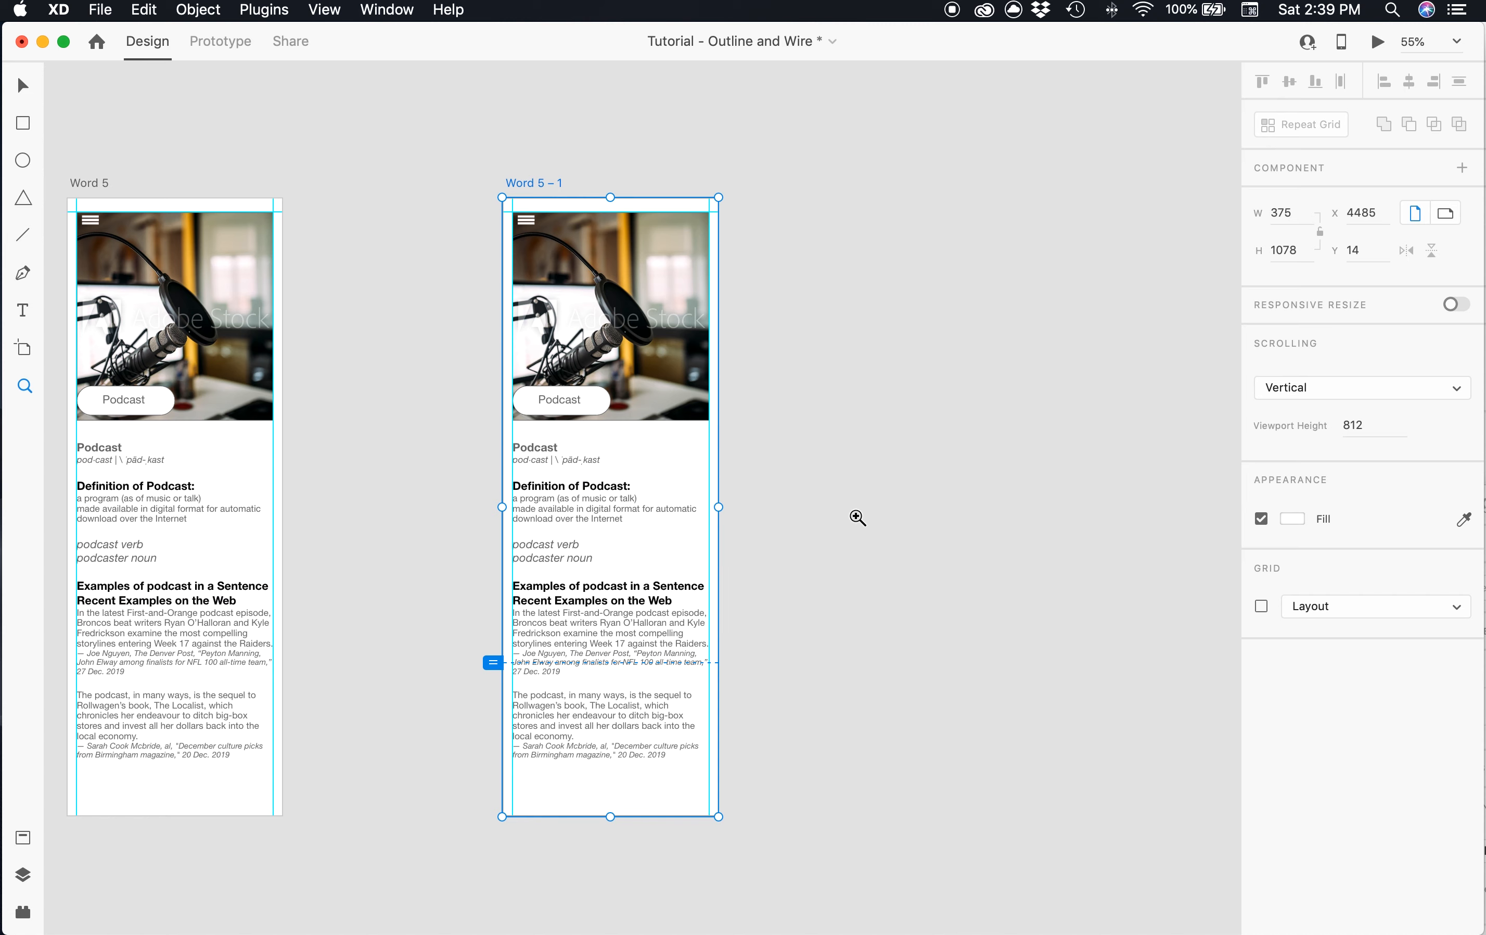
left_click(18, 80)
mouse_move(555, 931)
left_click(1448, 392)
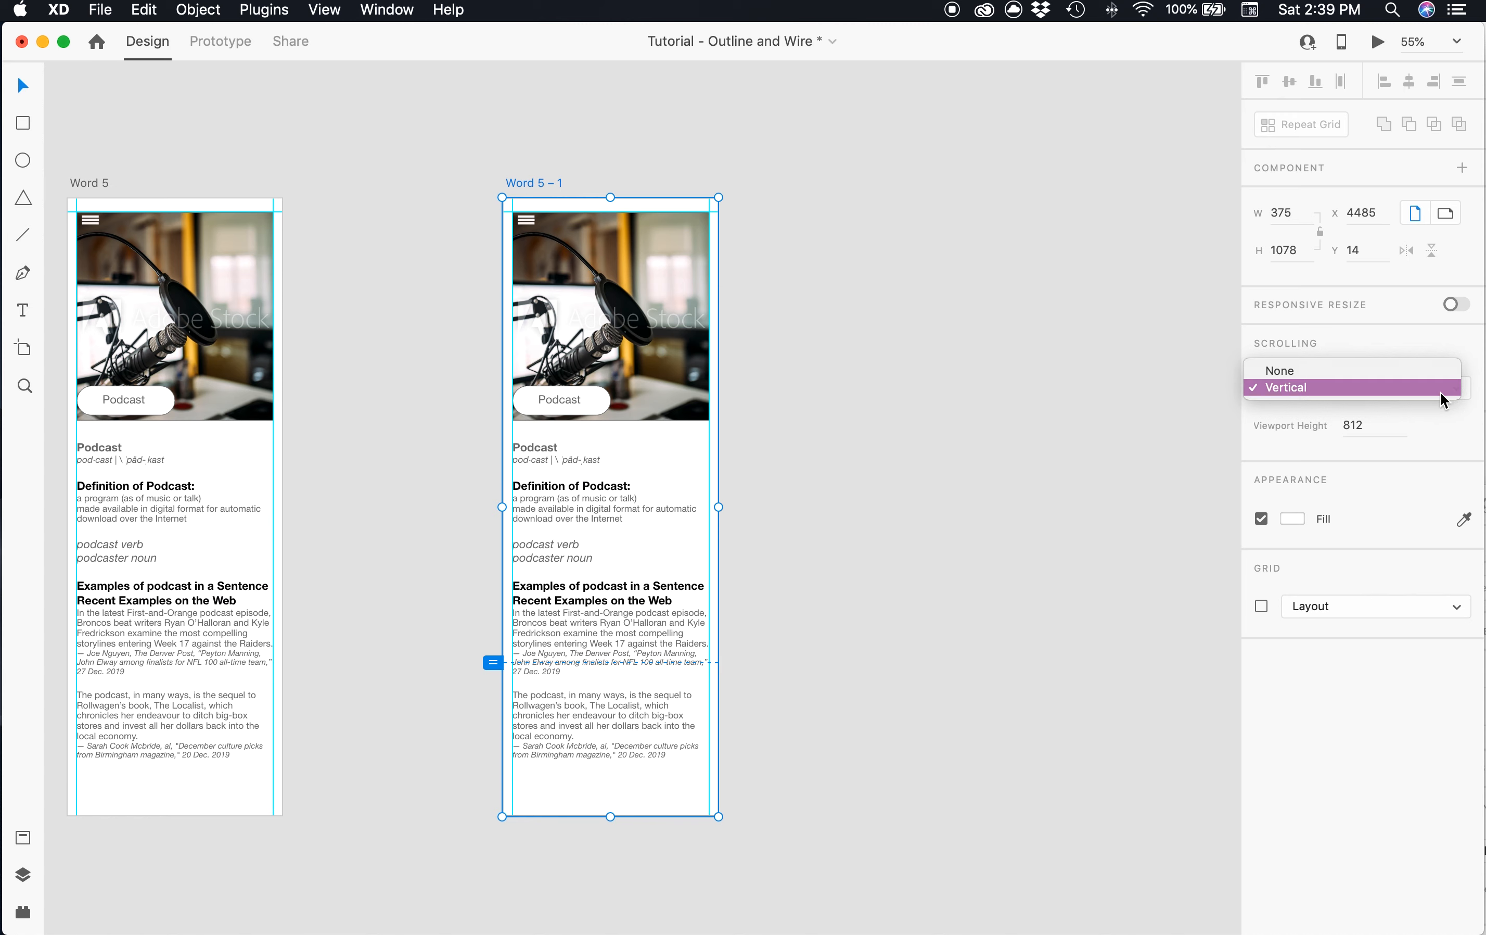
left_click(1441, 392)
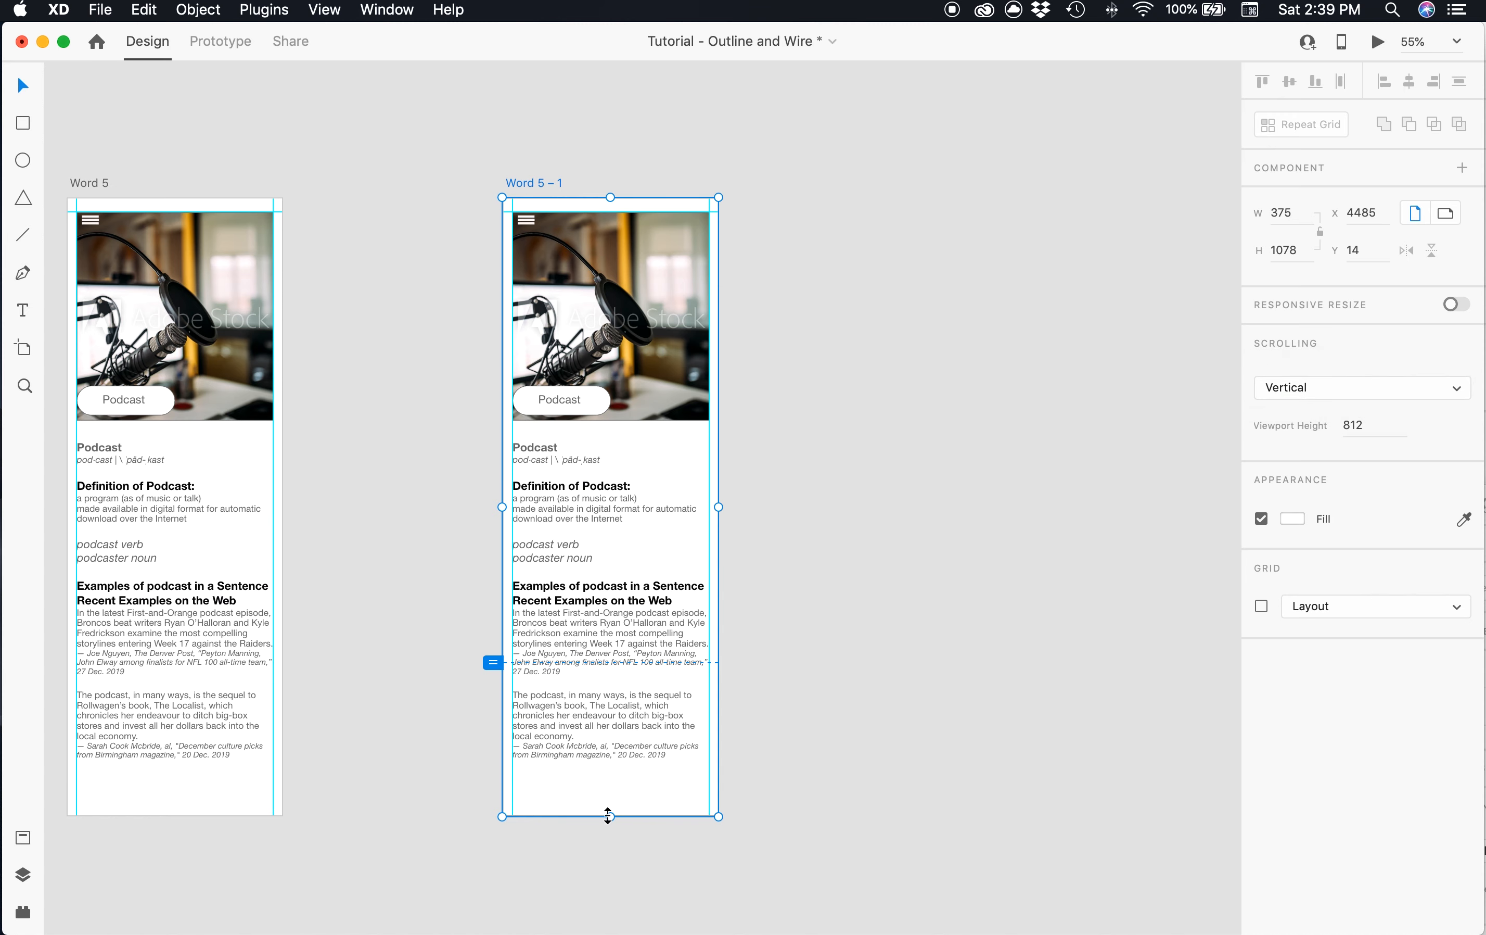
mouse_move(611, 817)
left_mouse_down()
mouse_move(618, 661)
mouse_move(604, 866)
mouse_move(608, 817)
left_mouse_up()
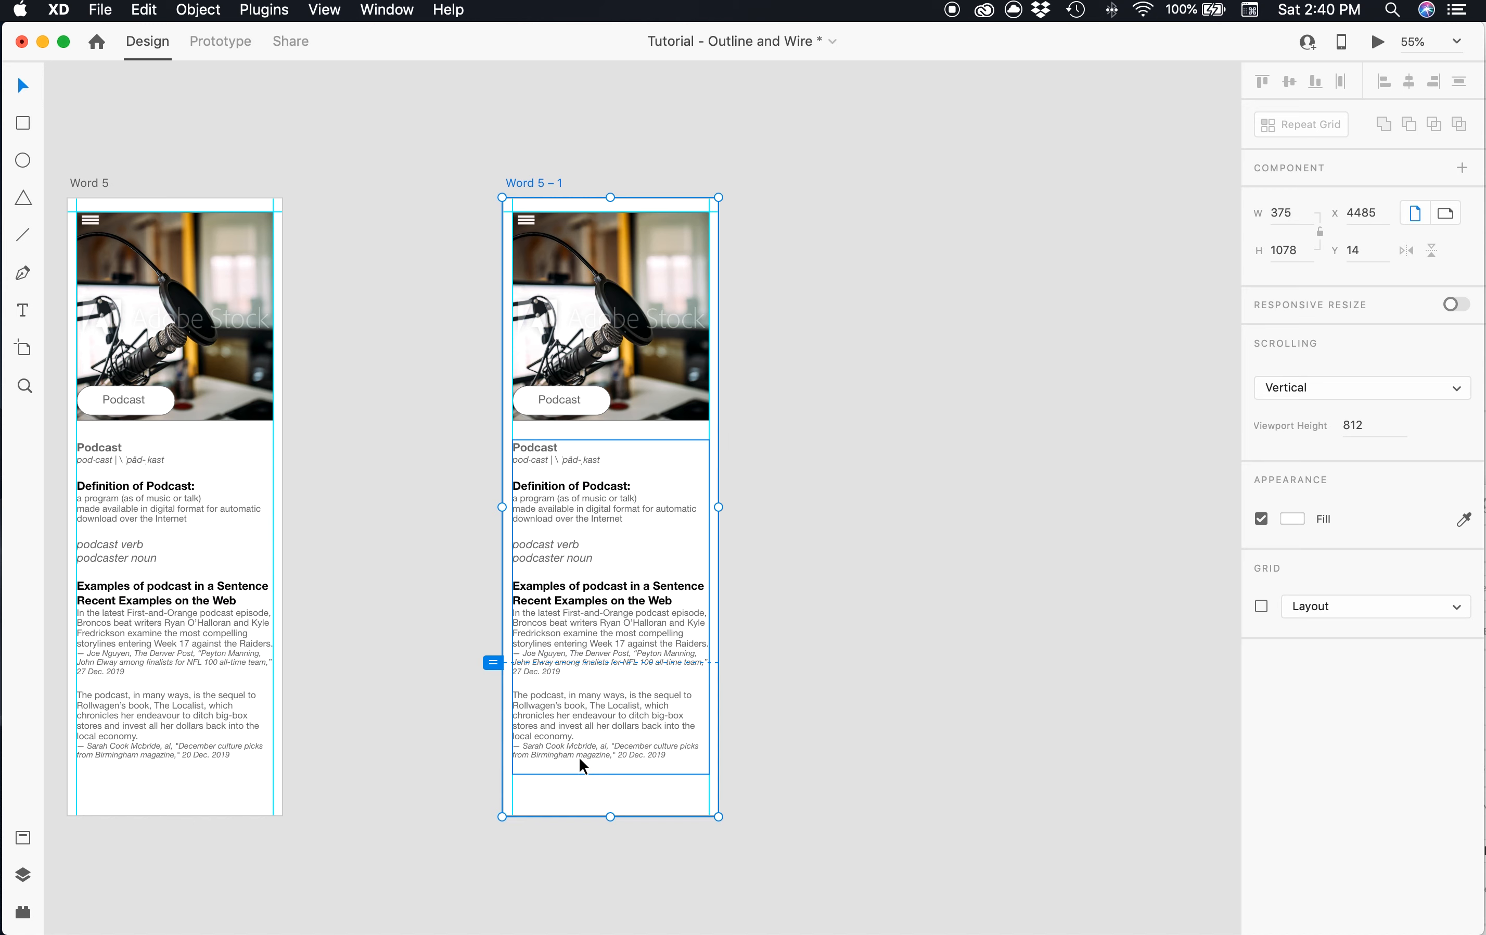
scroll(635, 276, "up", 1)
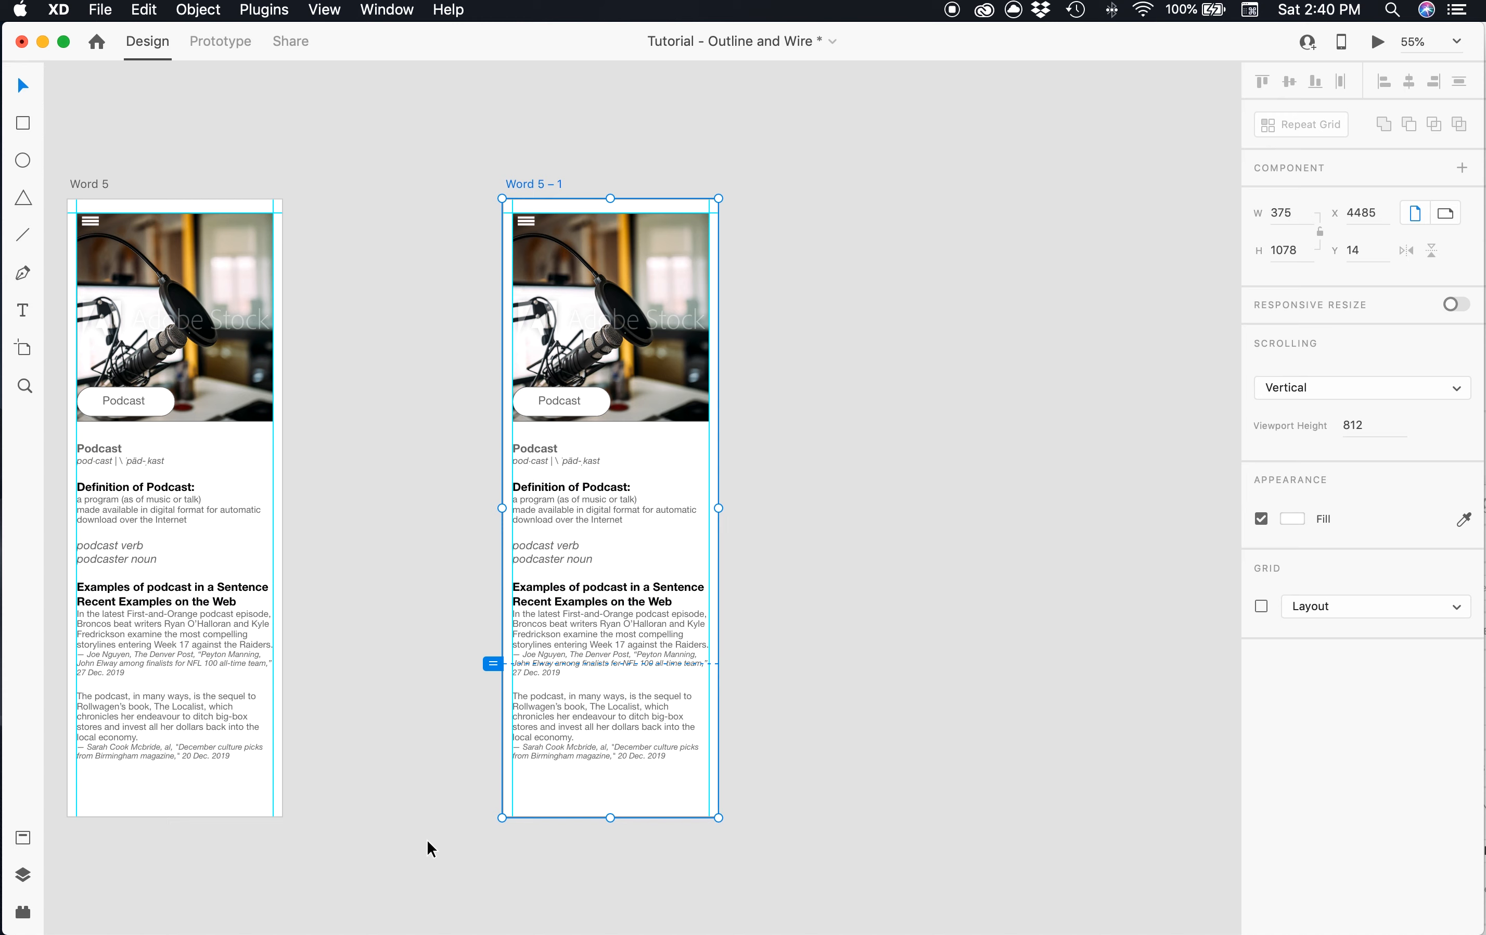
left_click(23, 912)
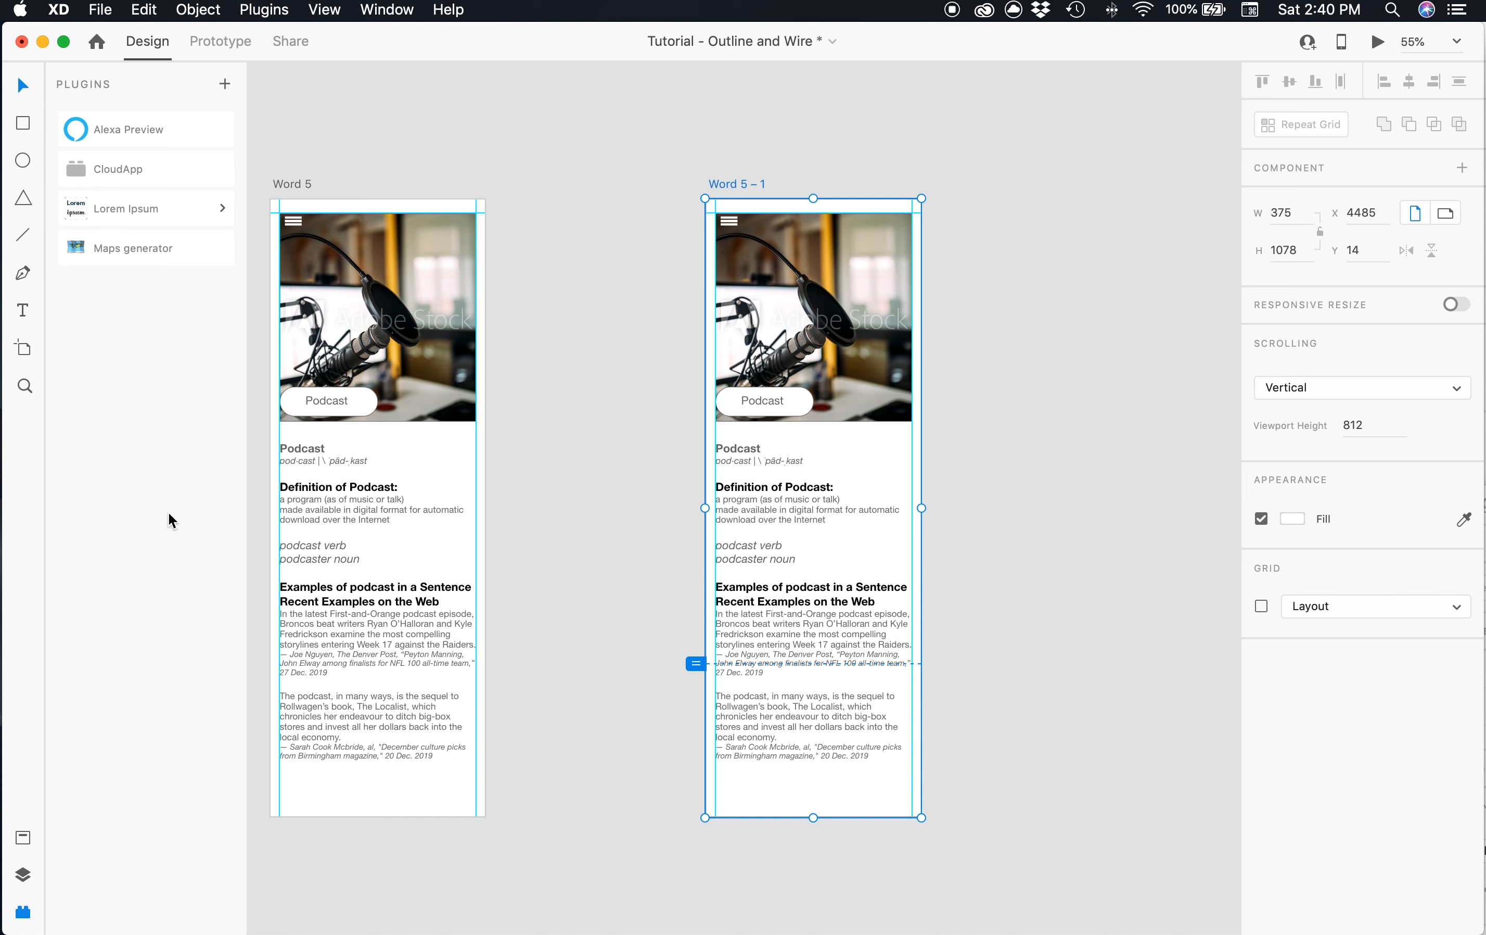
left_click(22, 912)
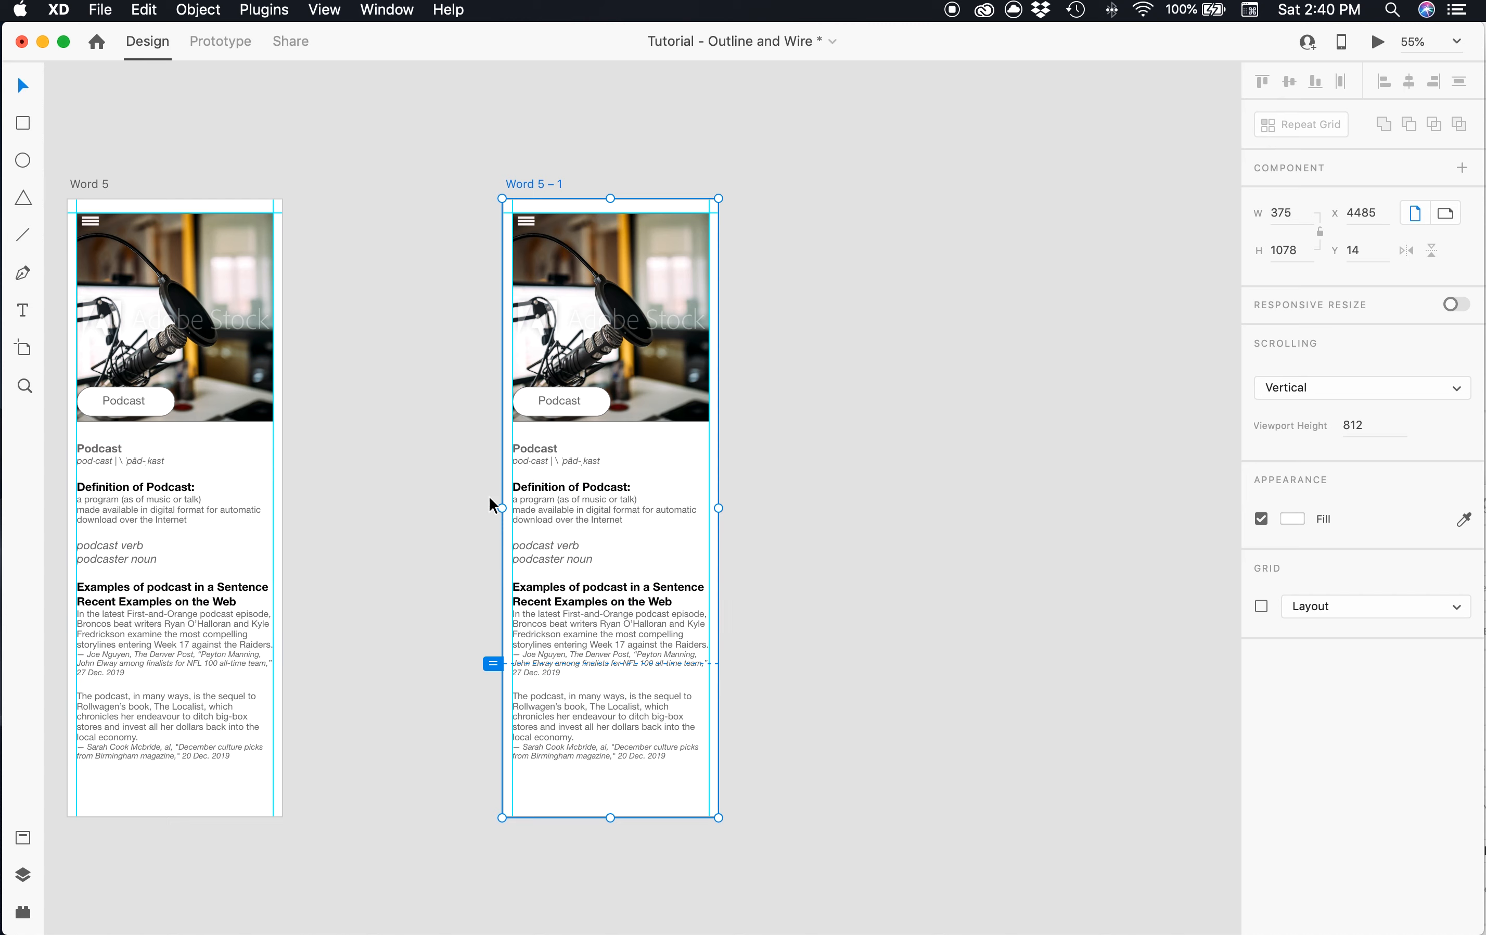
- Select the microphone photo on the Word 5 copy and show its full uncropped image
left_click(591, 228)
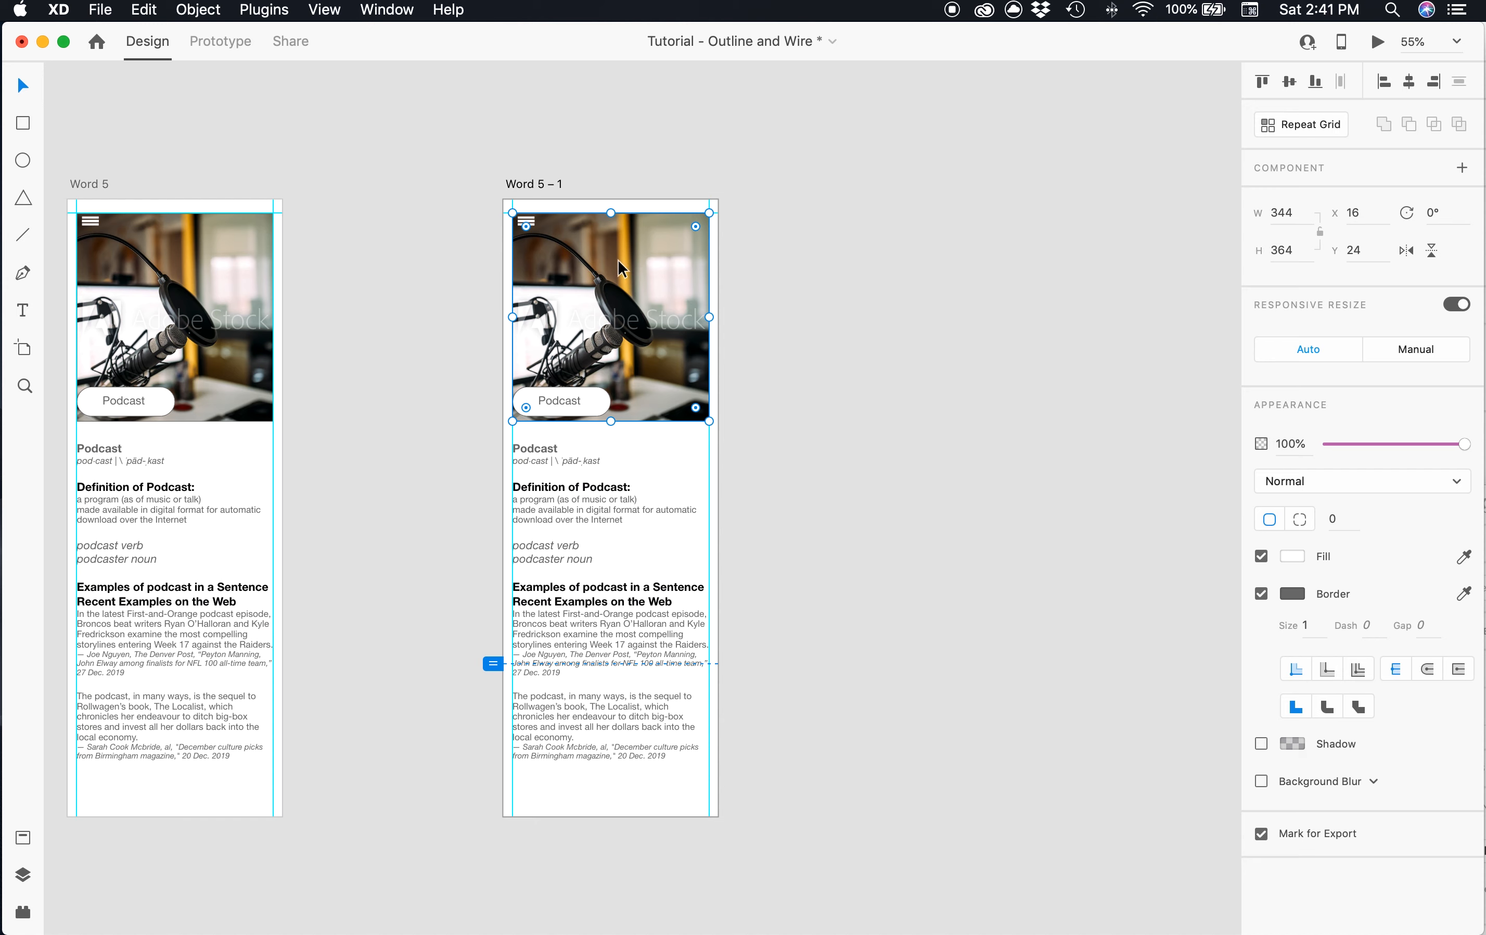
double_click(618, 318)
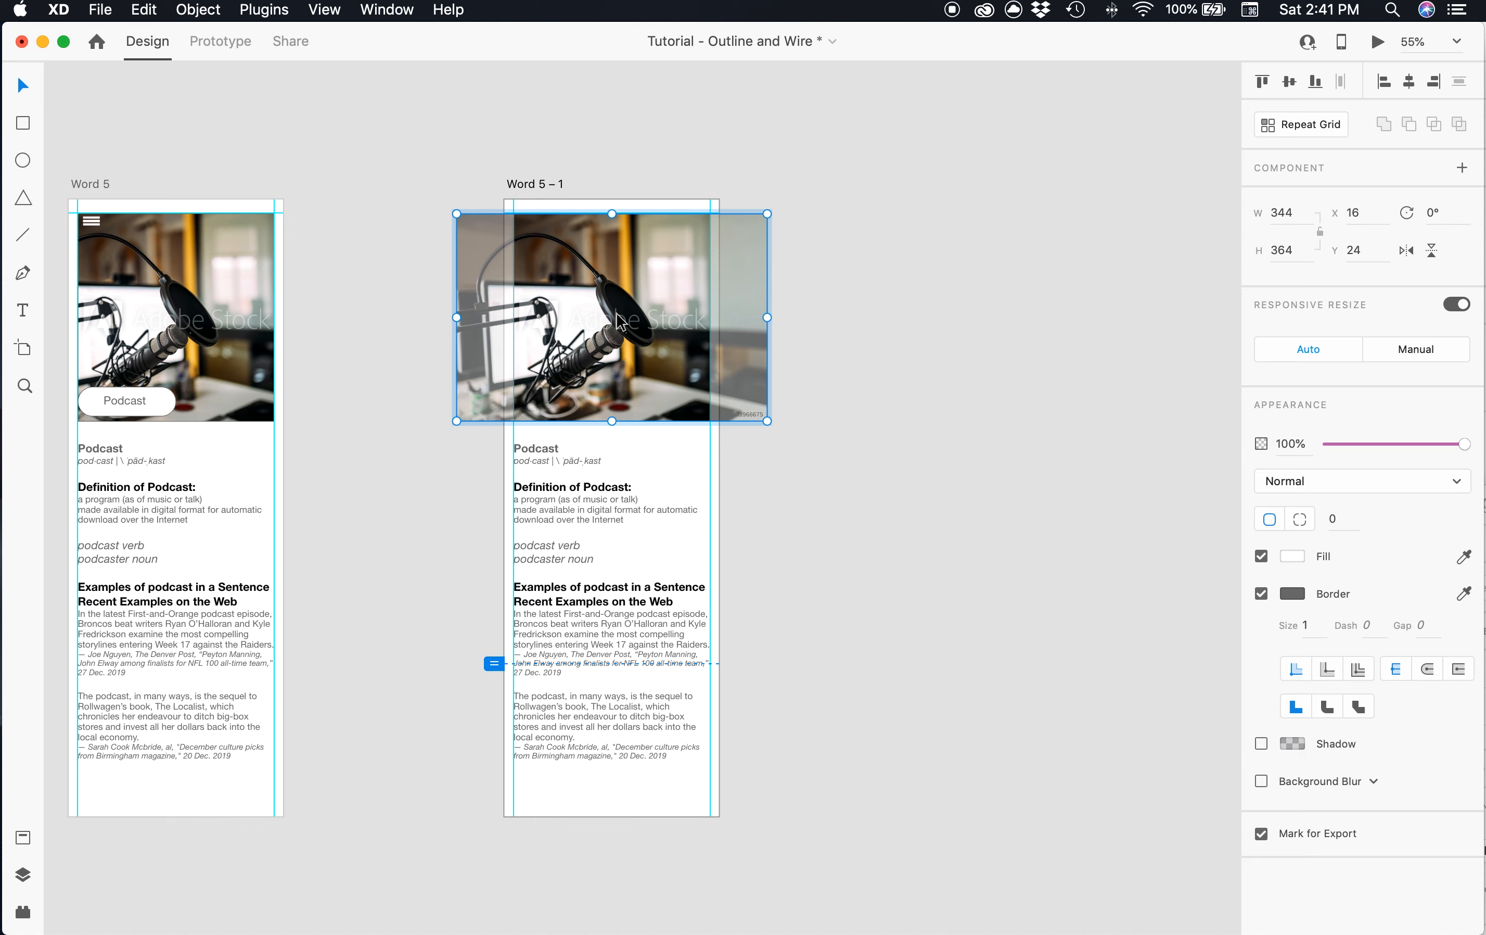
- Switch to Safari and compare the "awesome" image results on Pixabay and Adobe Stock, including the save and download options
key("super+Tab")
key("super+Tab")
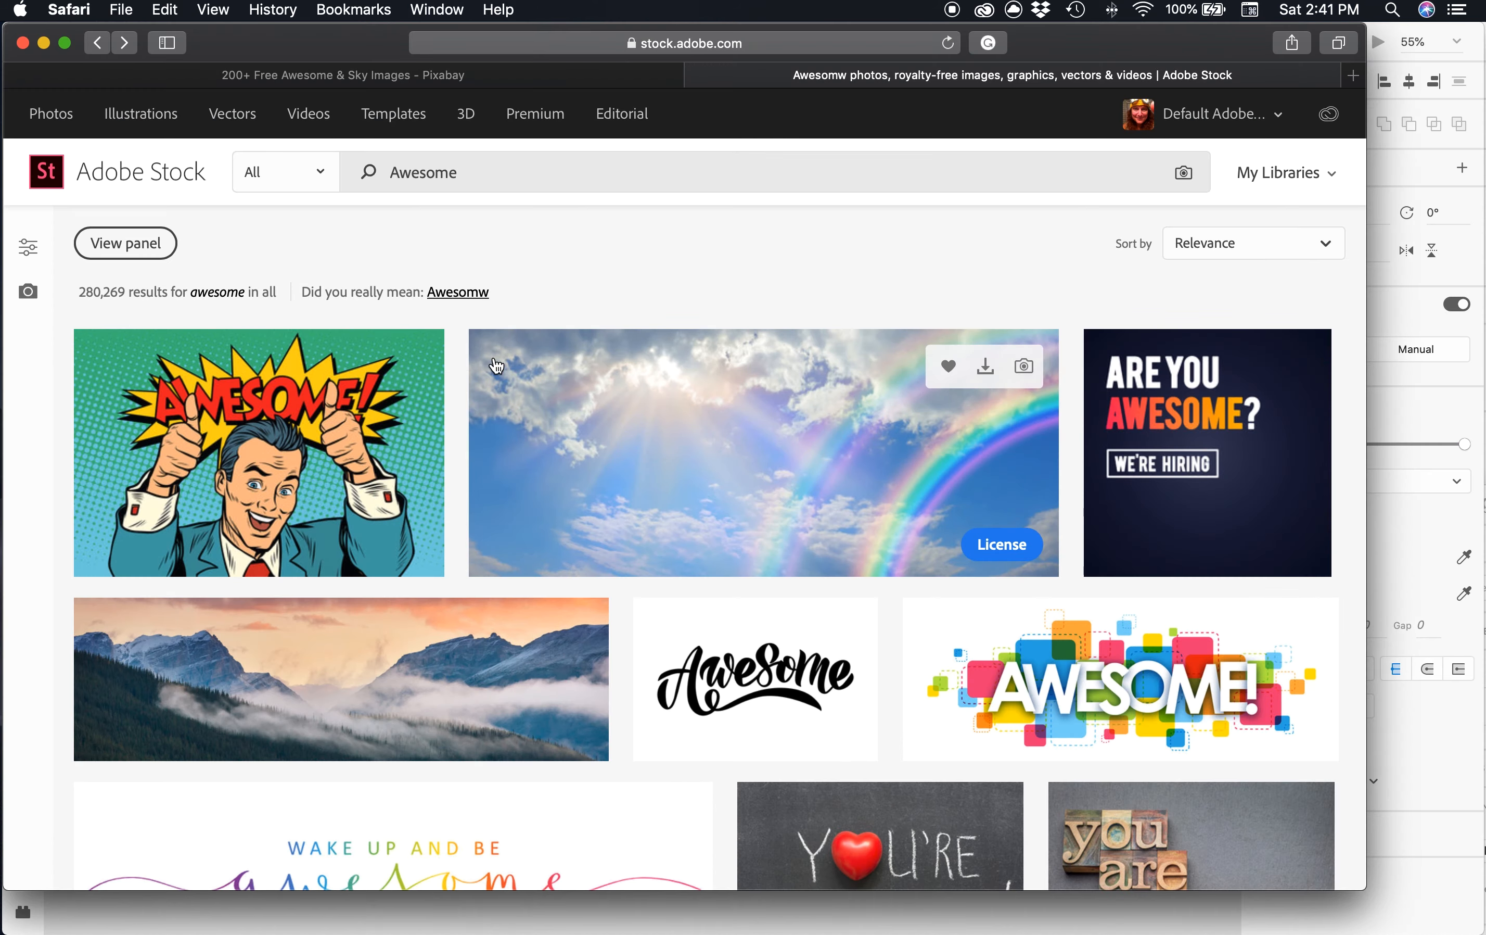
left_click(403, 76)
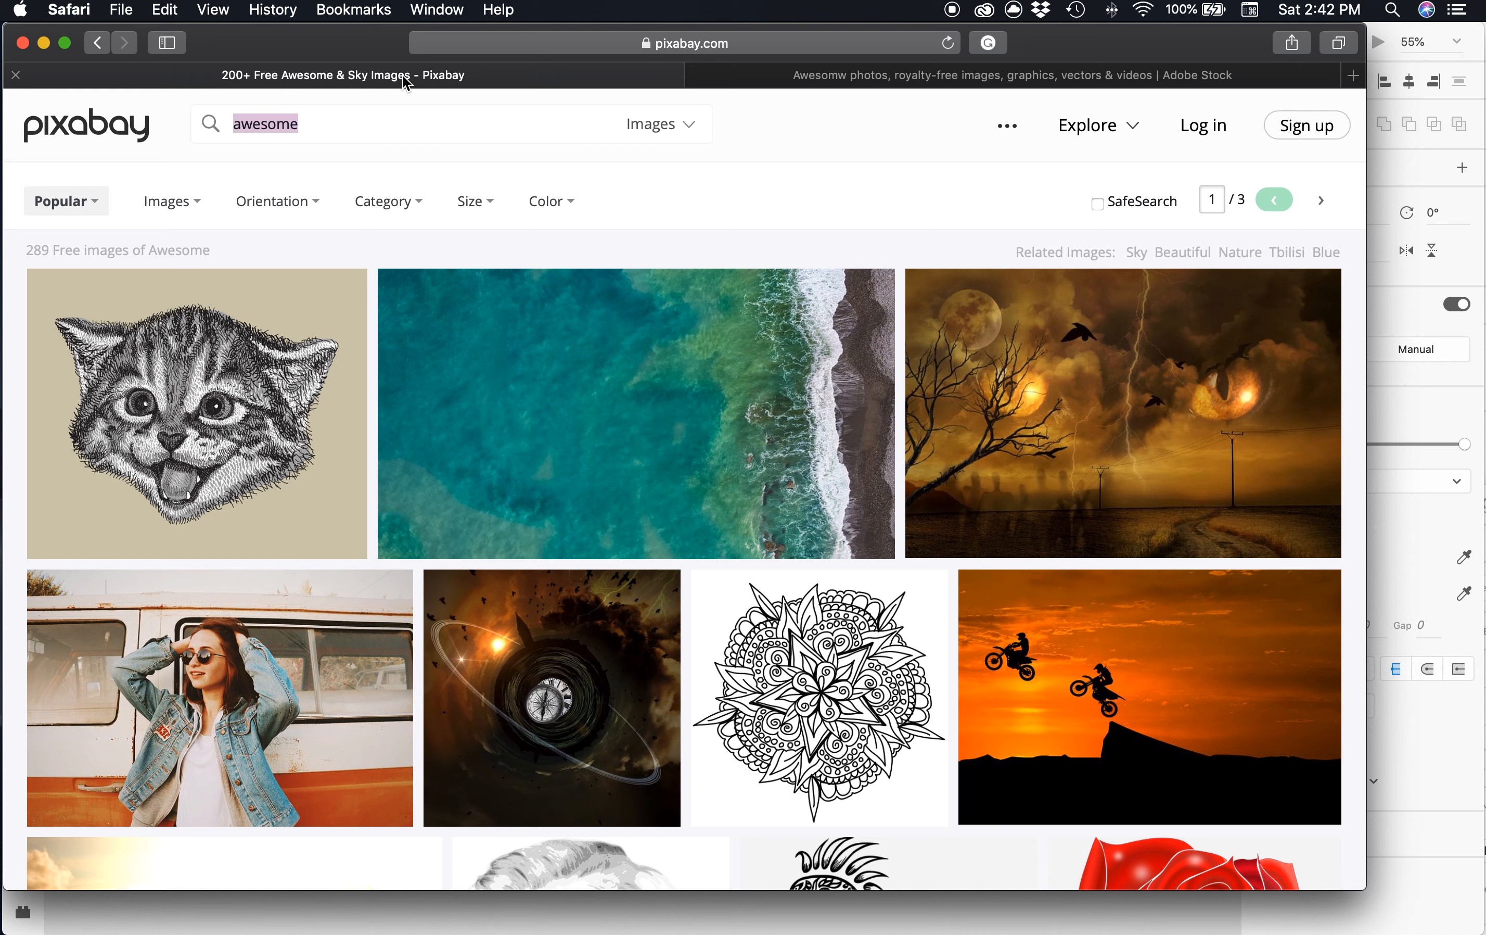
left_click(904, 76)
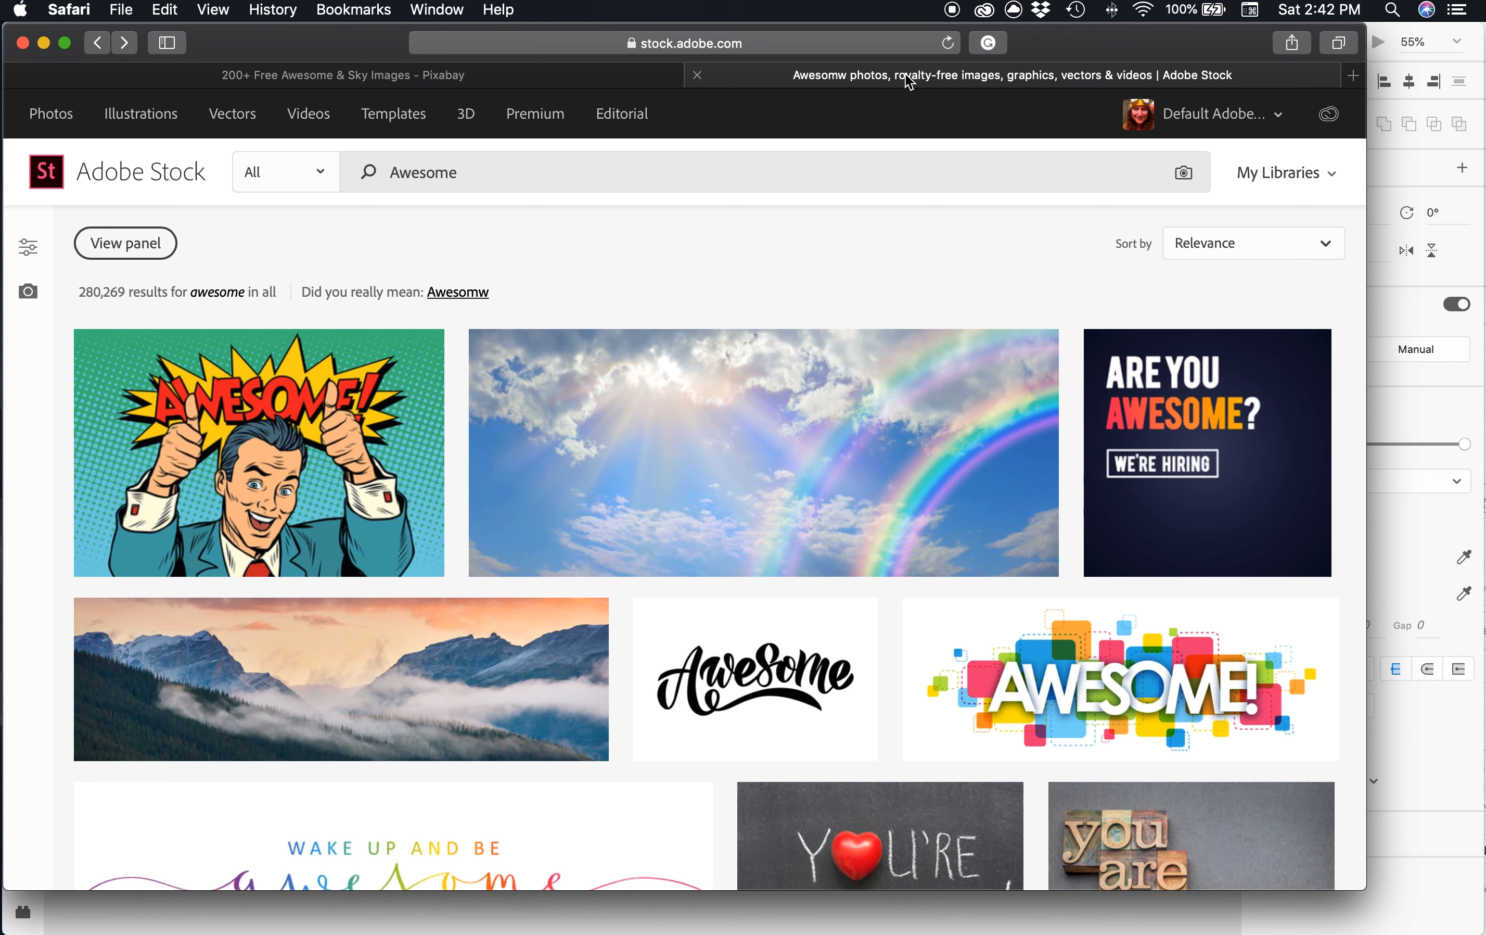
mouse_move(185, 507)
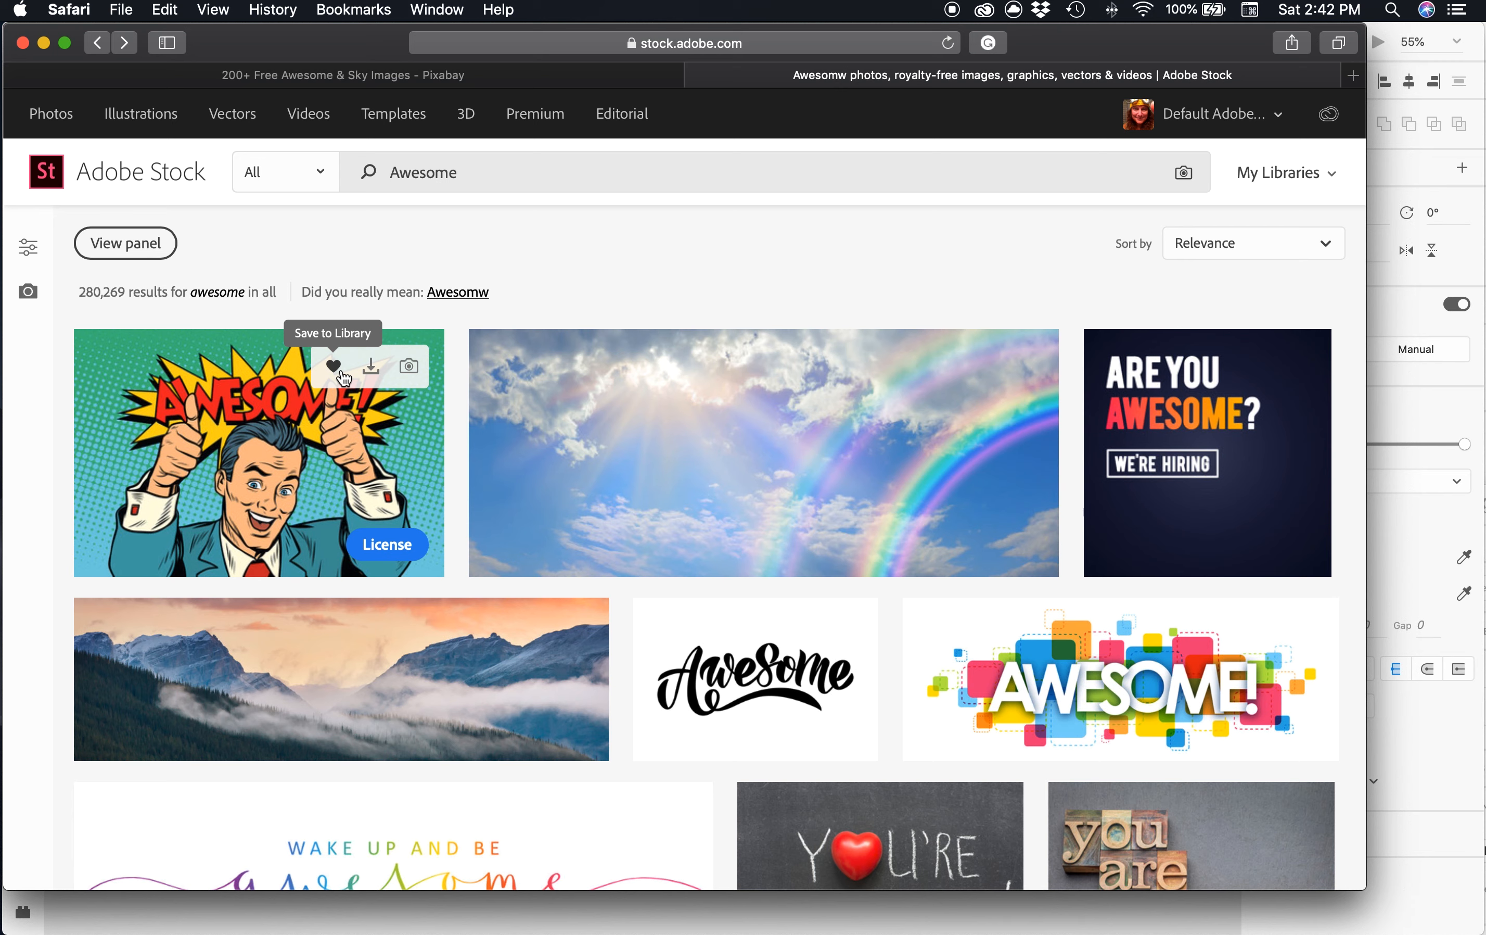
mouse_move(881, 549)
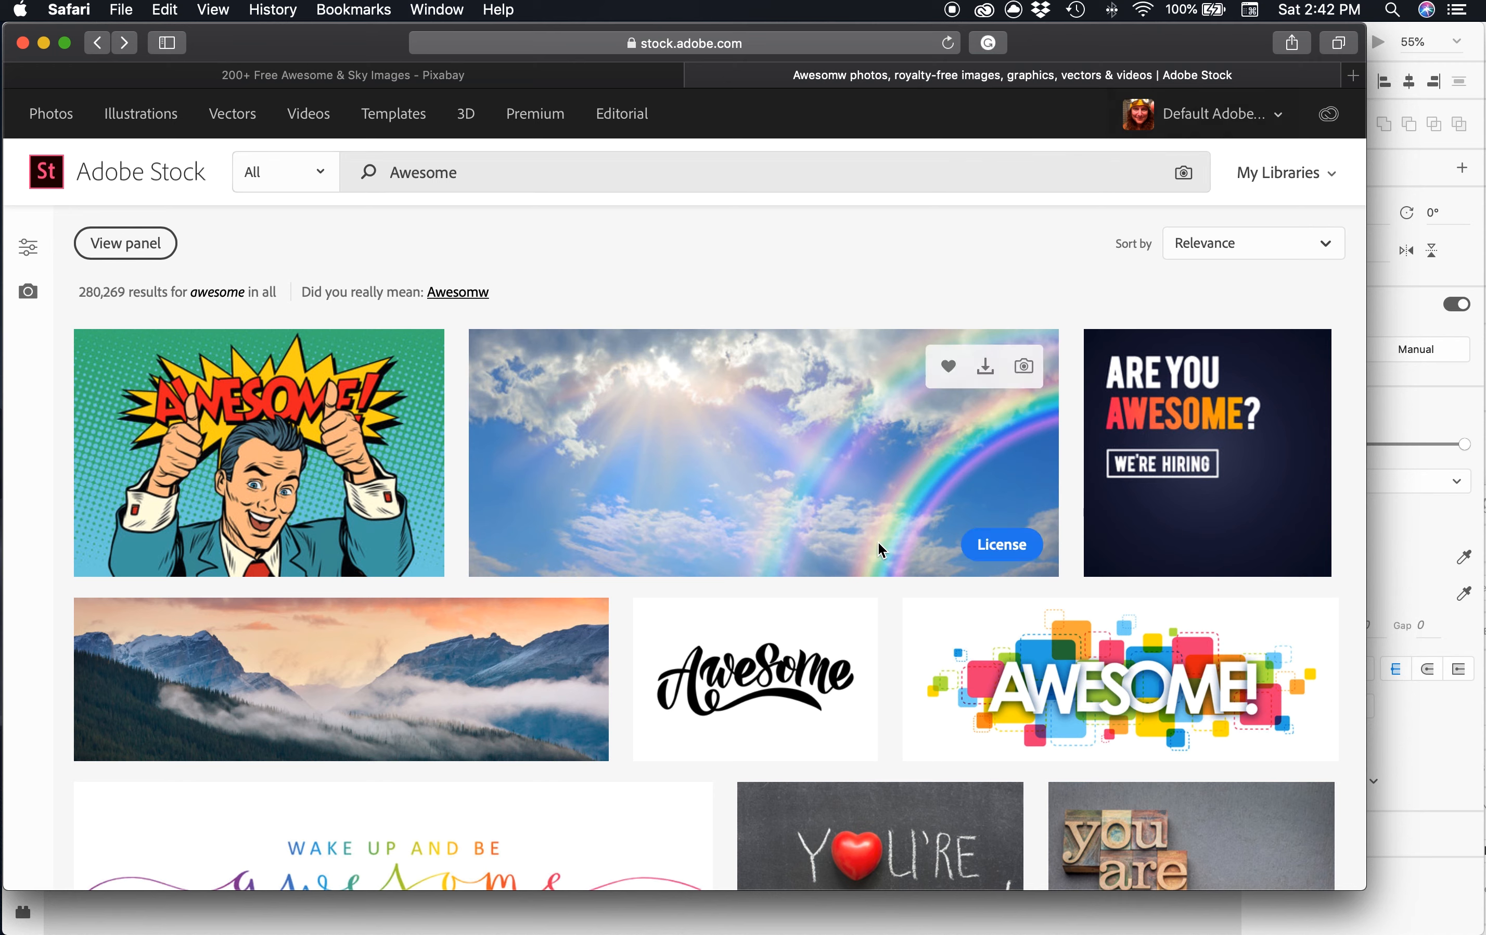
- Switch to Adobe XD and open the CC Libraries
left_click(1451, 409)
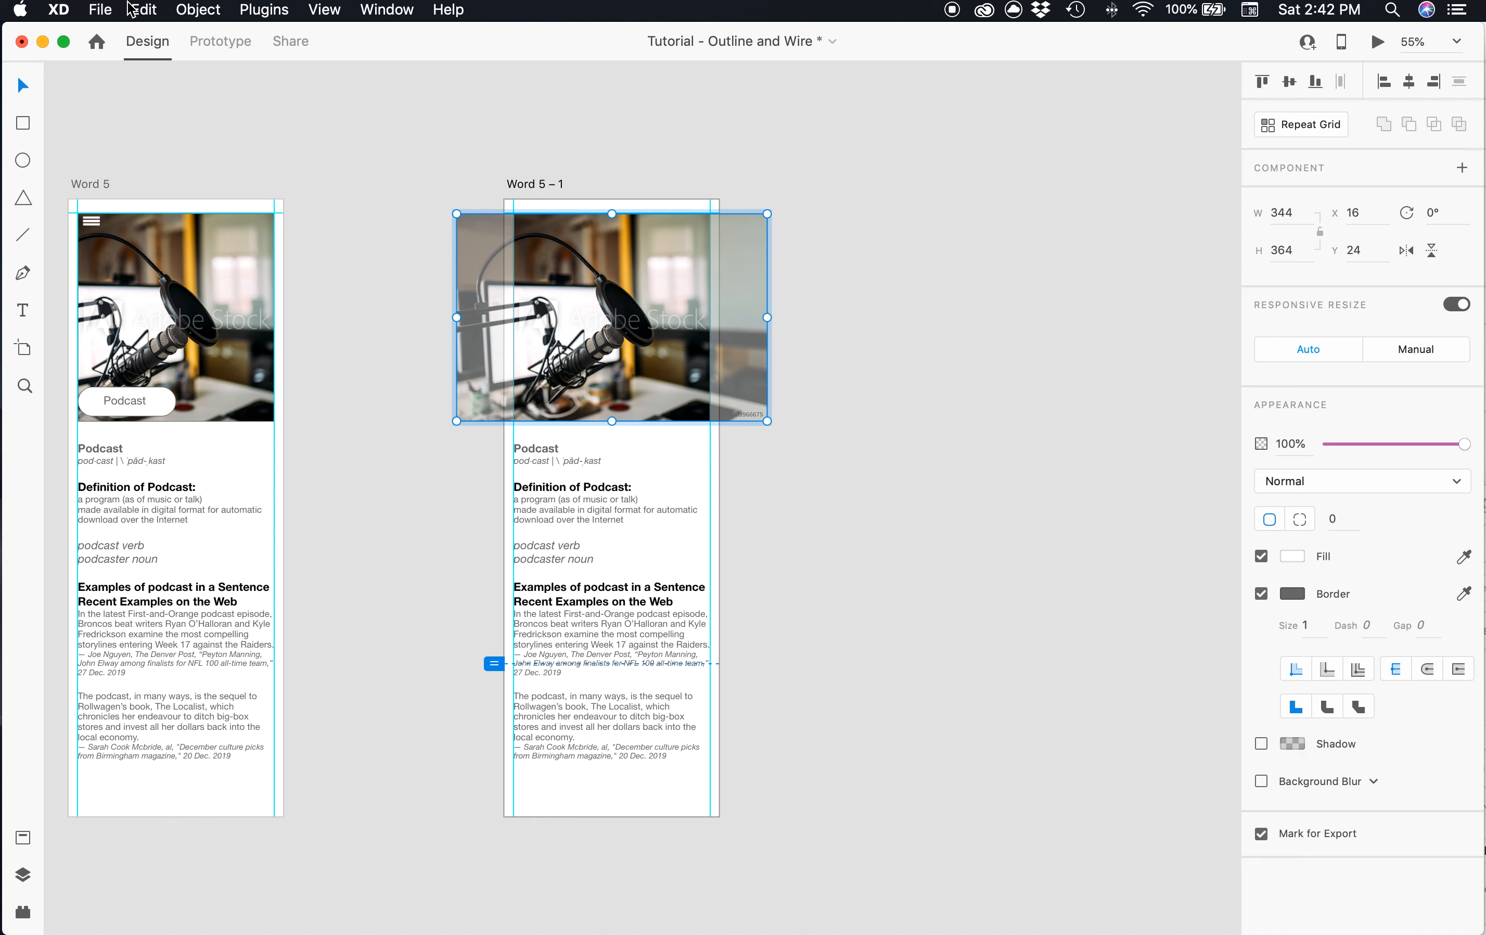
left_click(100, 9)
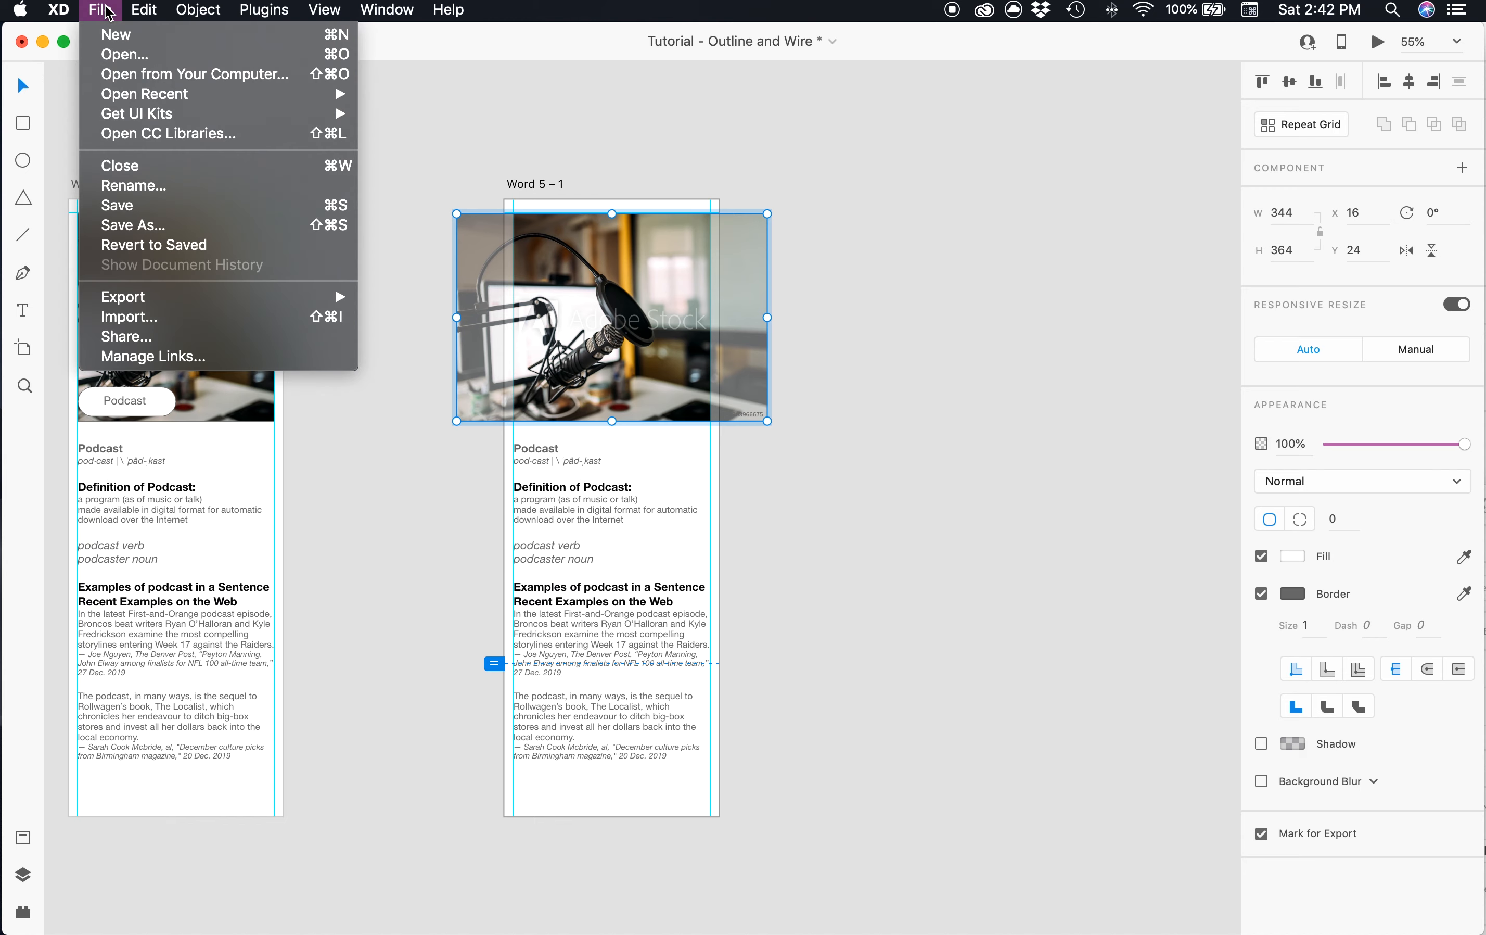
left_click(144, 134)
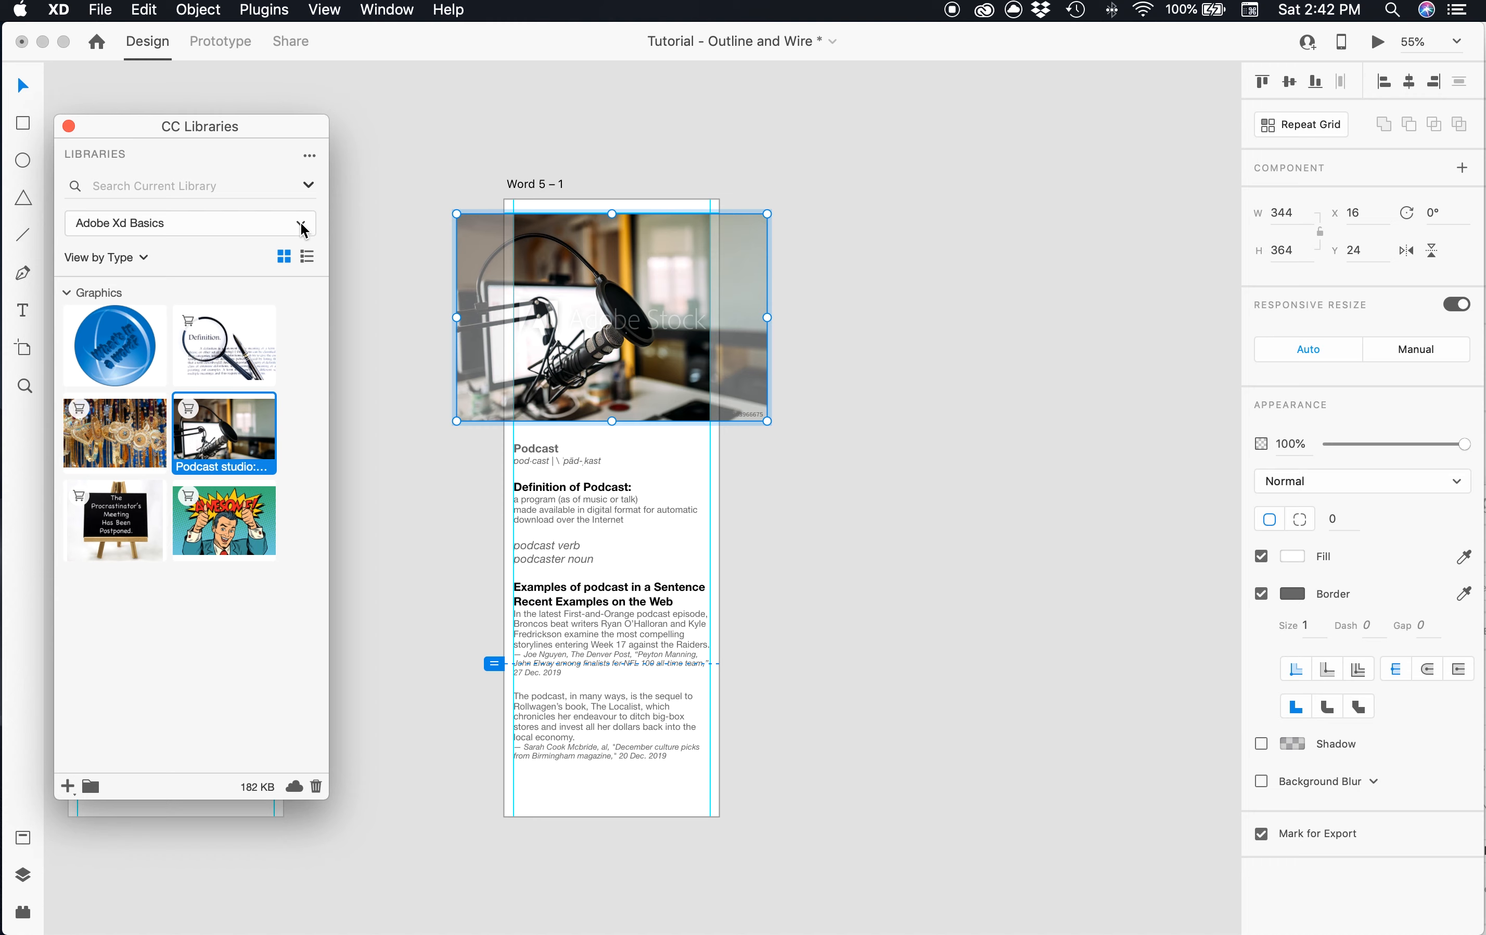
- Switch to Safari, view the list of available libraries on Adobe Stock, and return to Adobe XD
key("super+Tab")
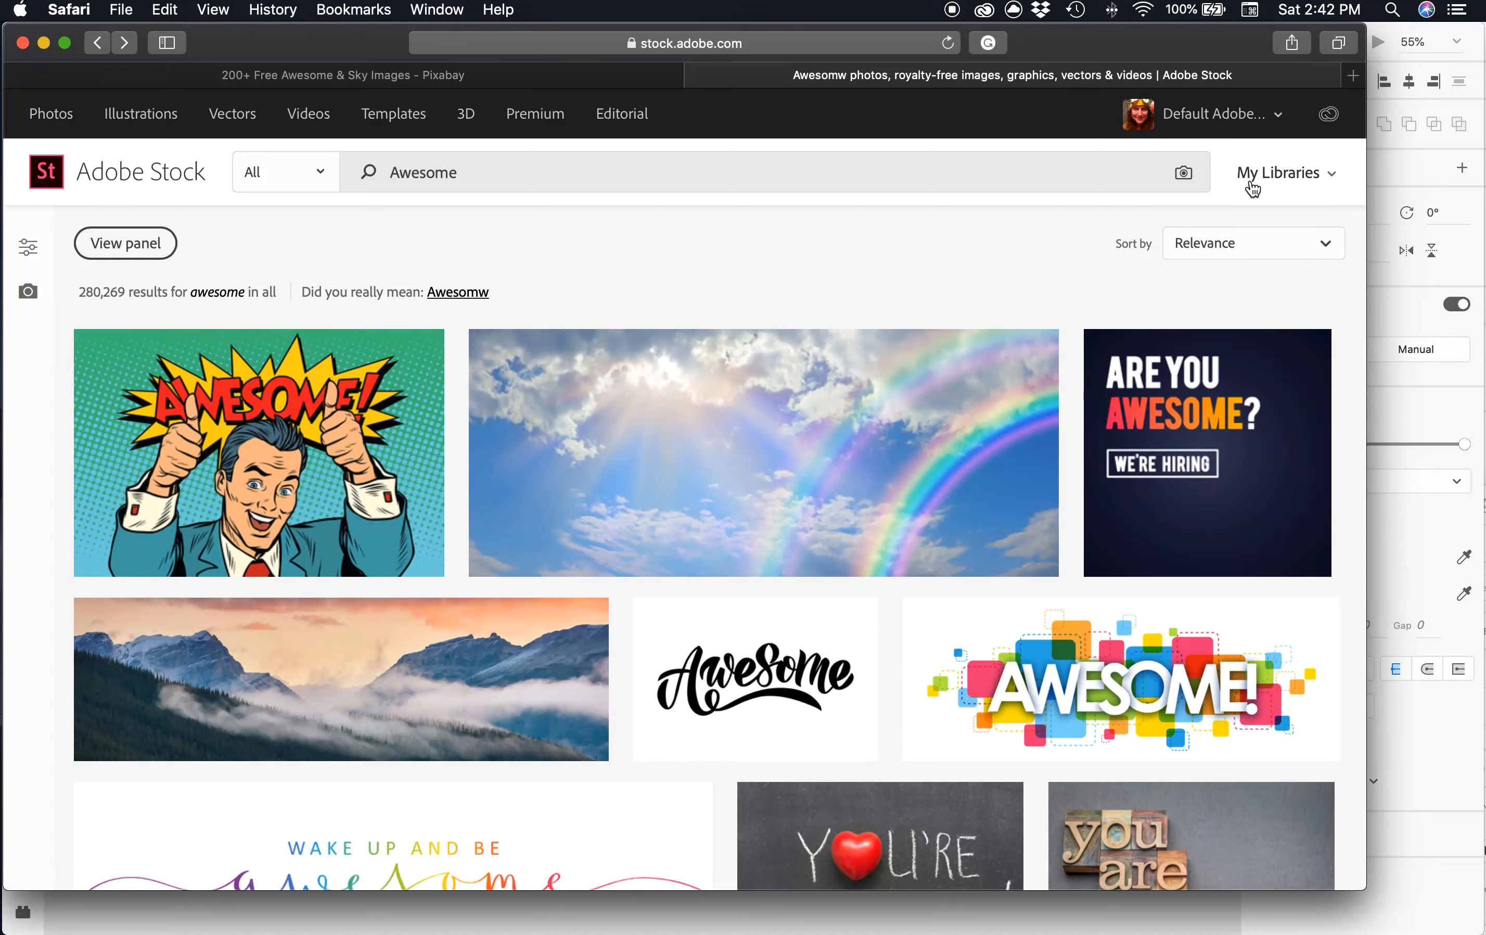
left_click(1331, 176)
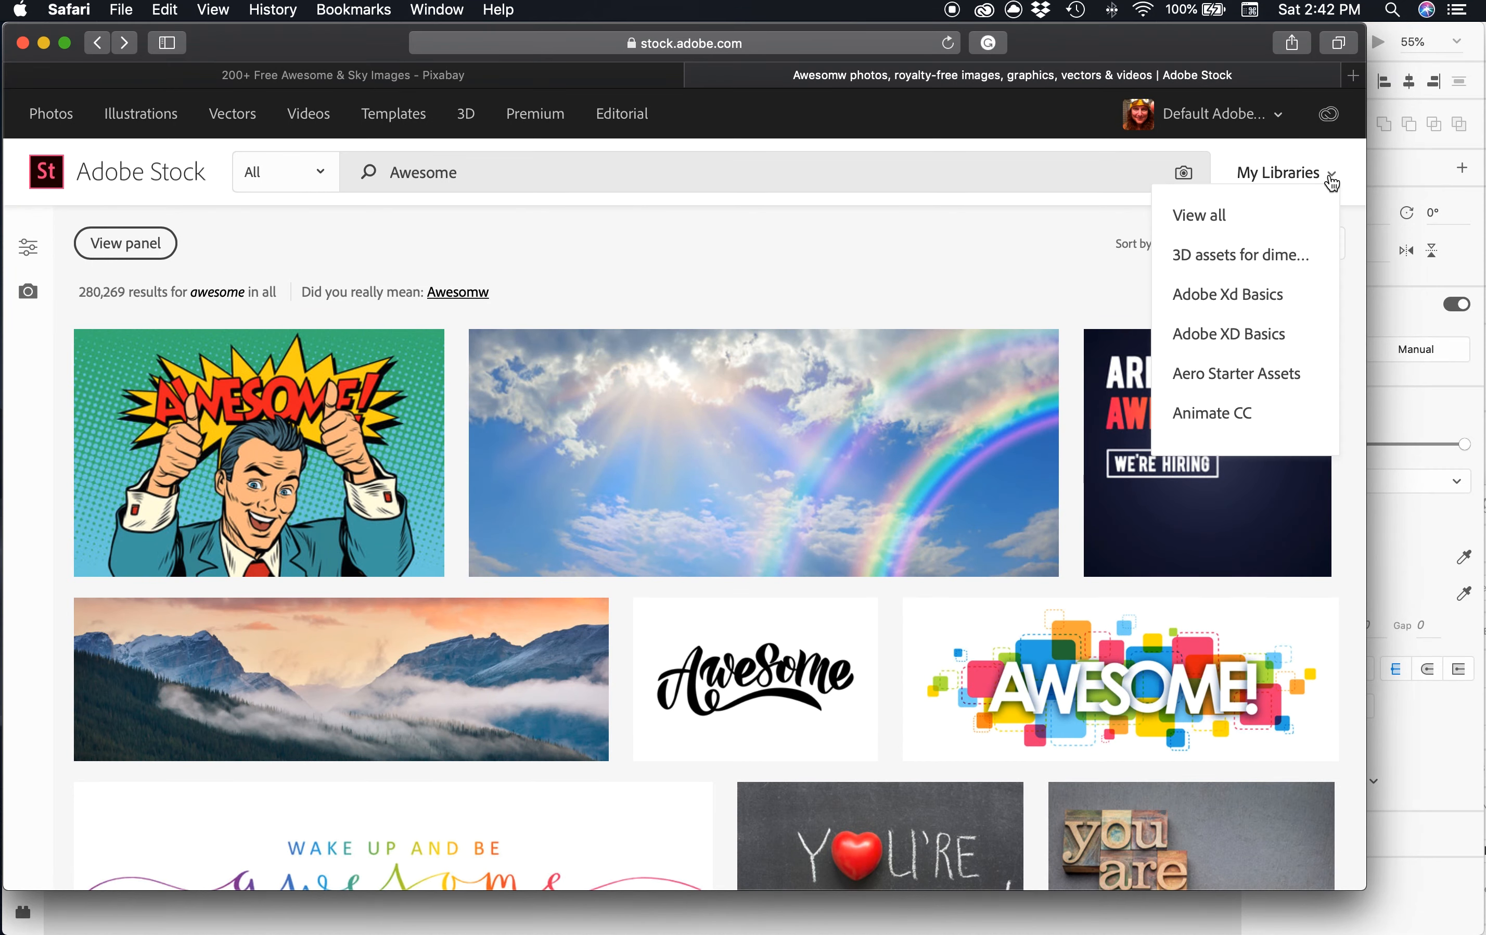
left_click(1331, 184)
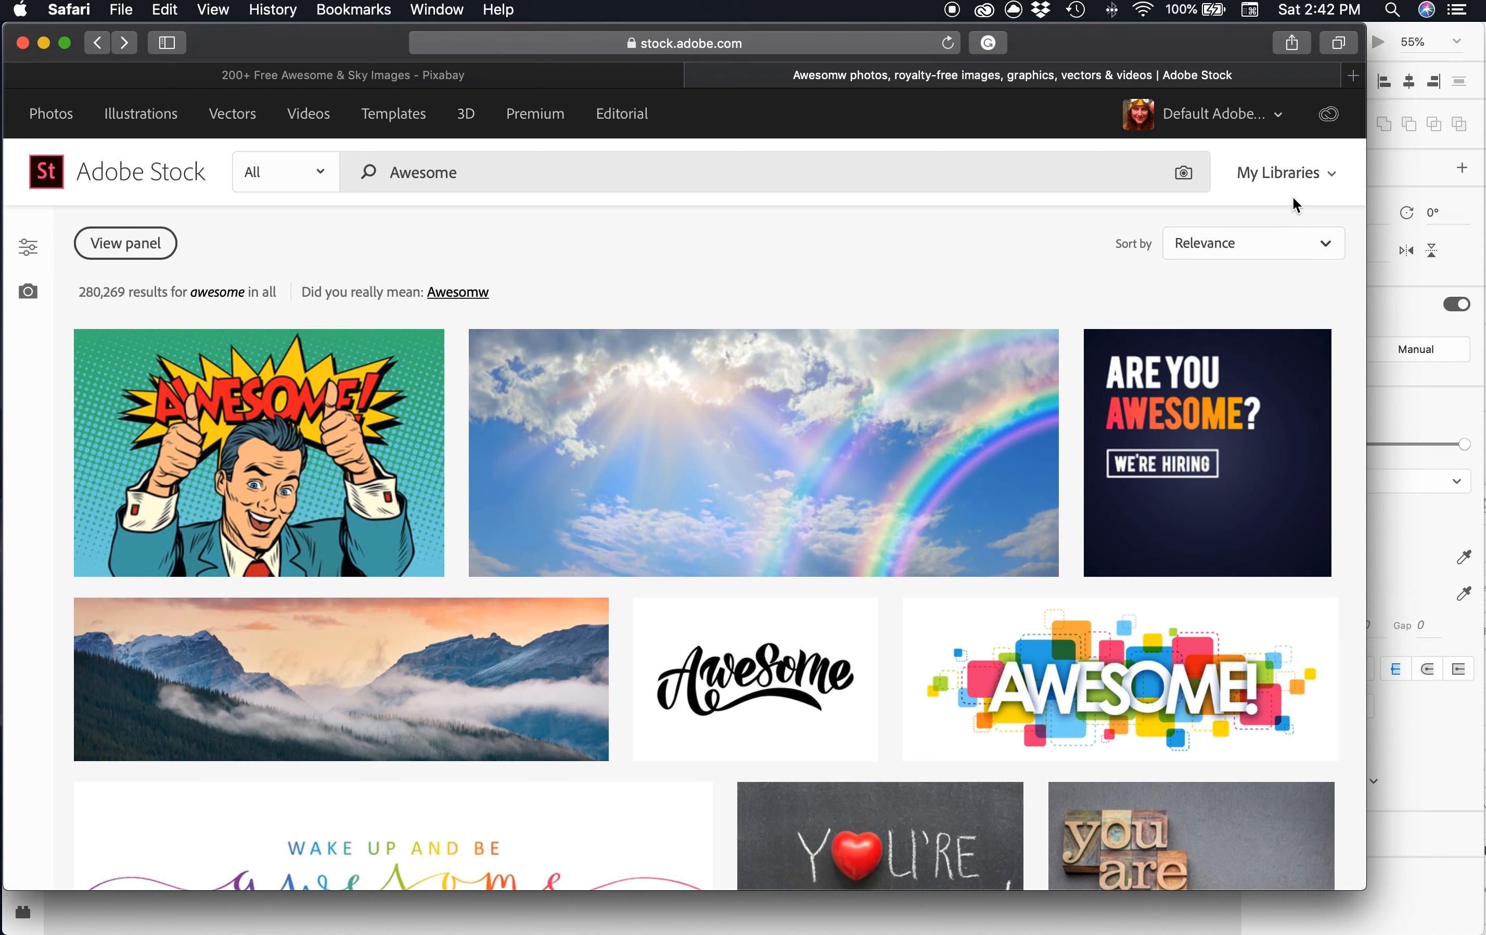
key("super+Tab")
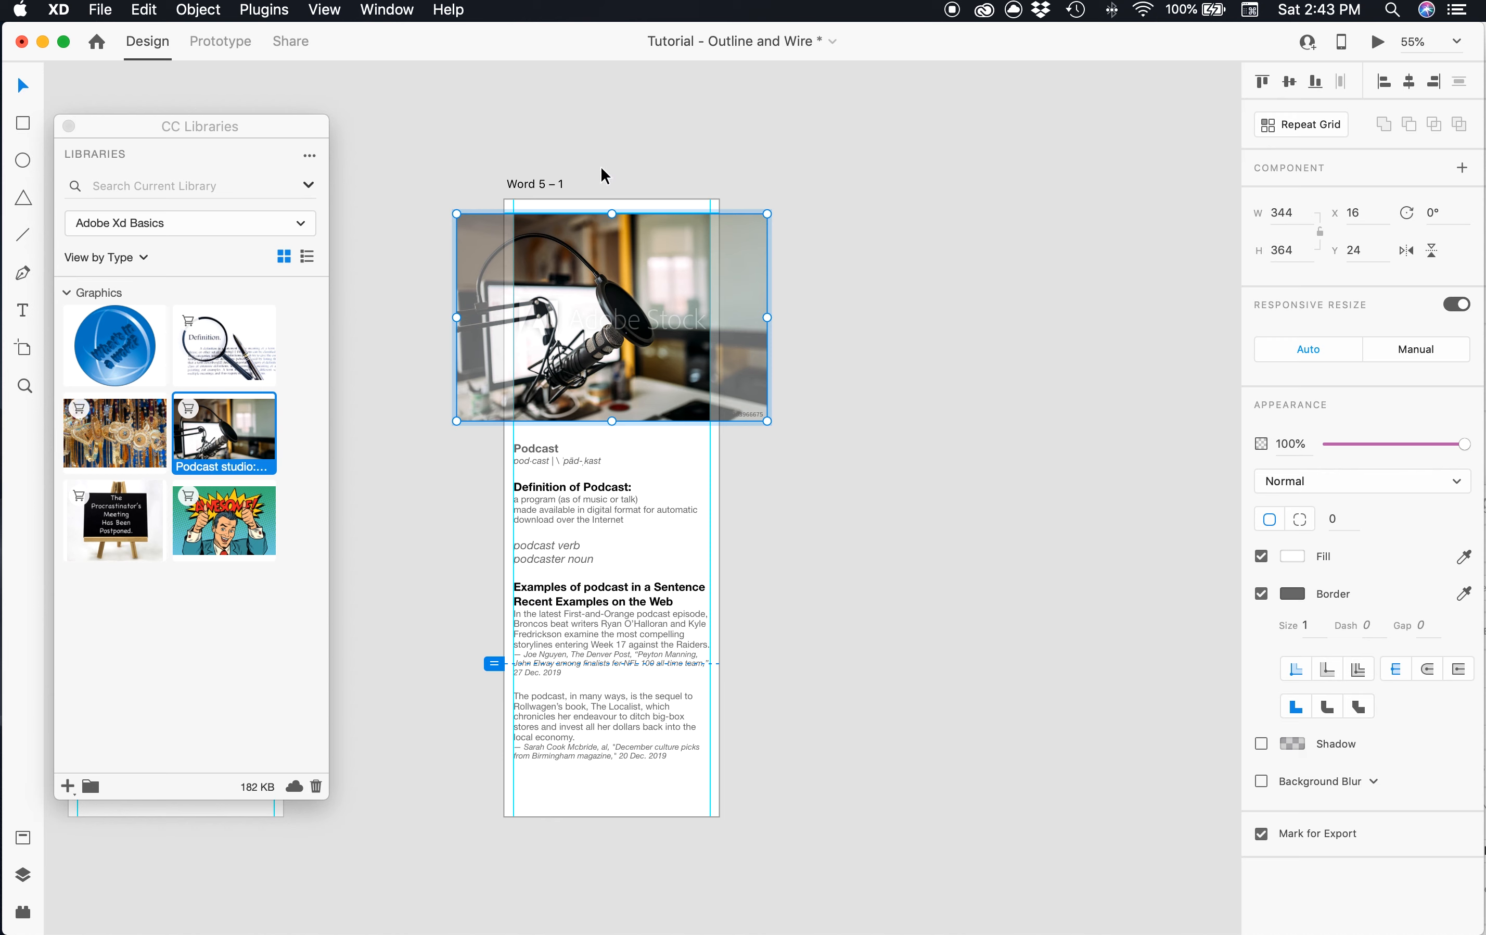
- Delete the microphone photo from the Word 5 copy and draw a rectangle about 344 by 387 in its place at X 16, Y 24
key("Delete")
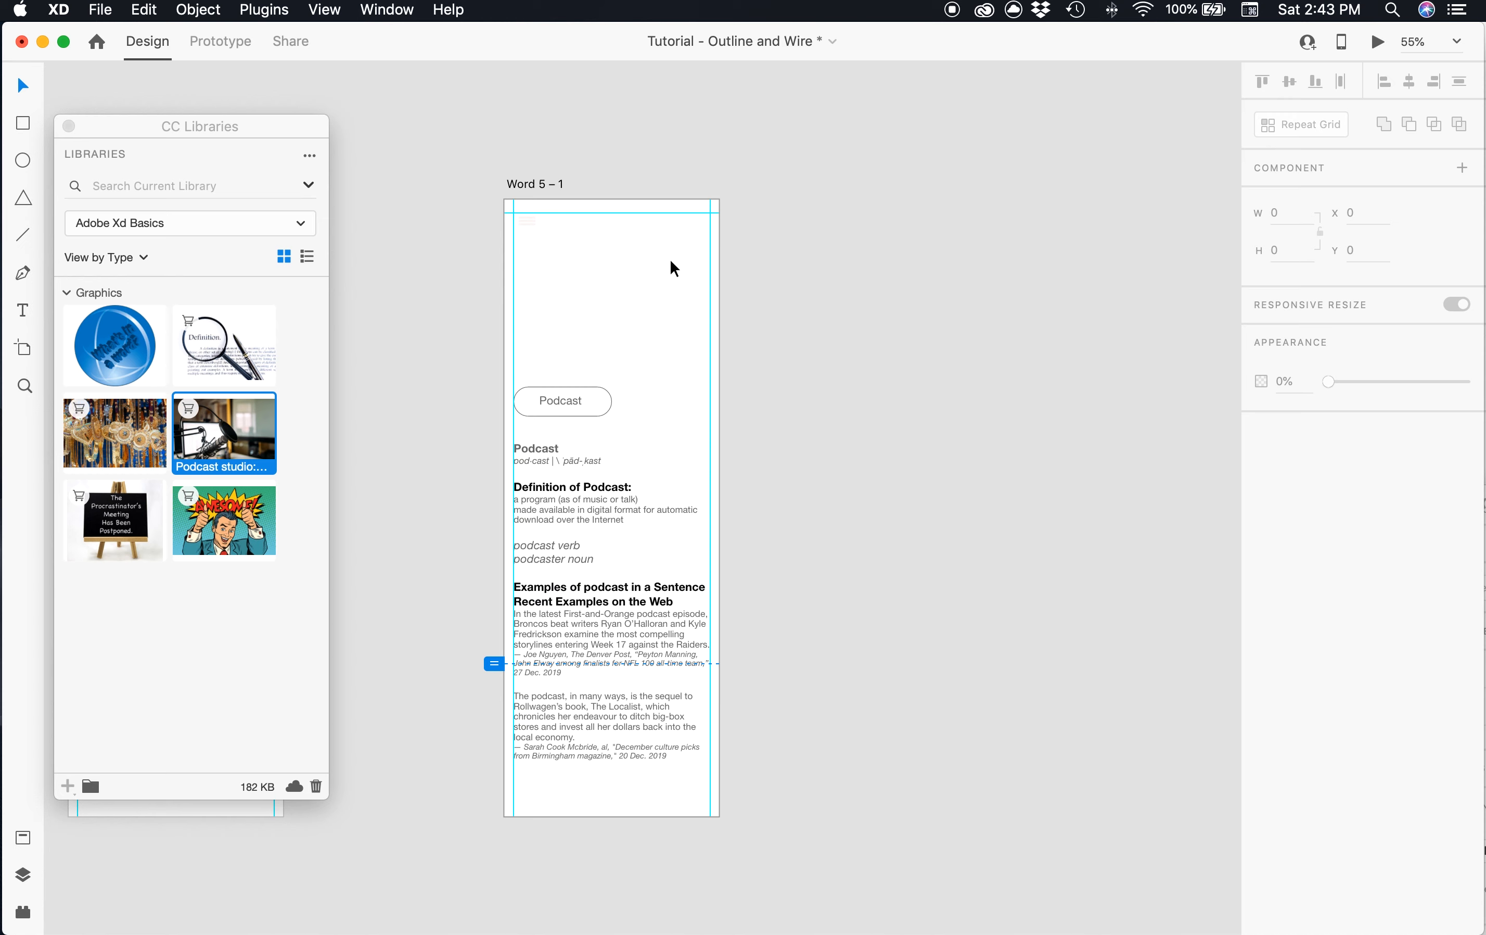
left_click(23, 123)
left_click_drag(513, 213, 716, 437)
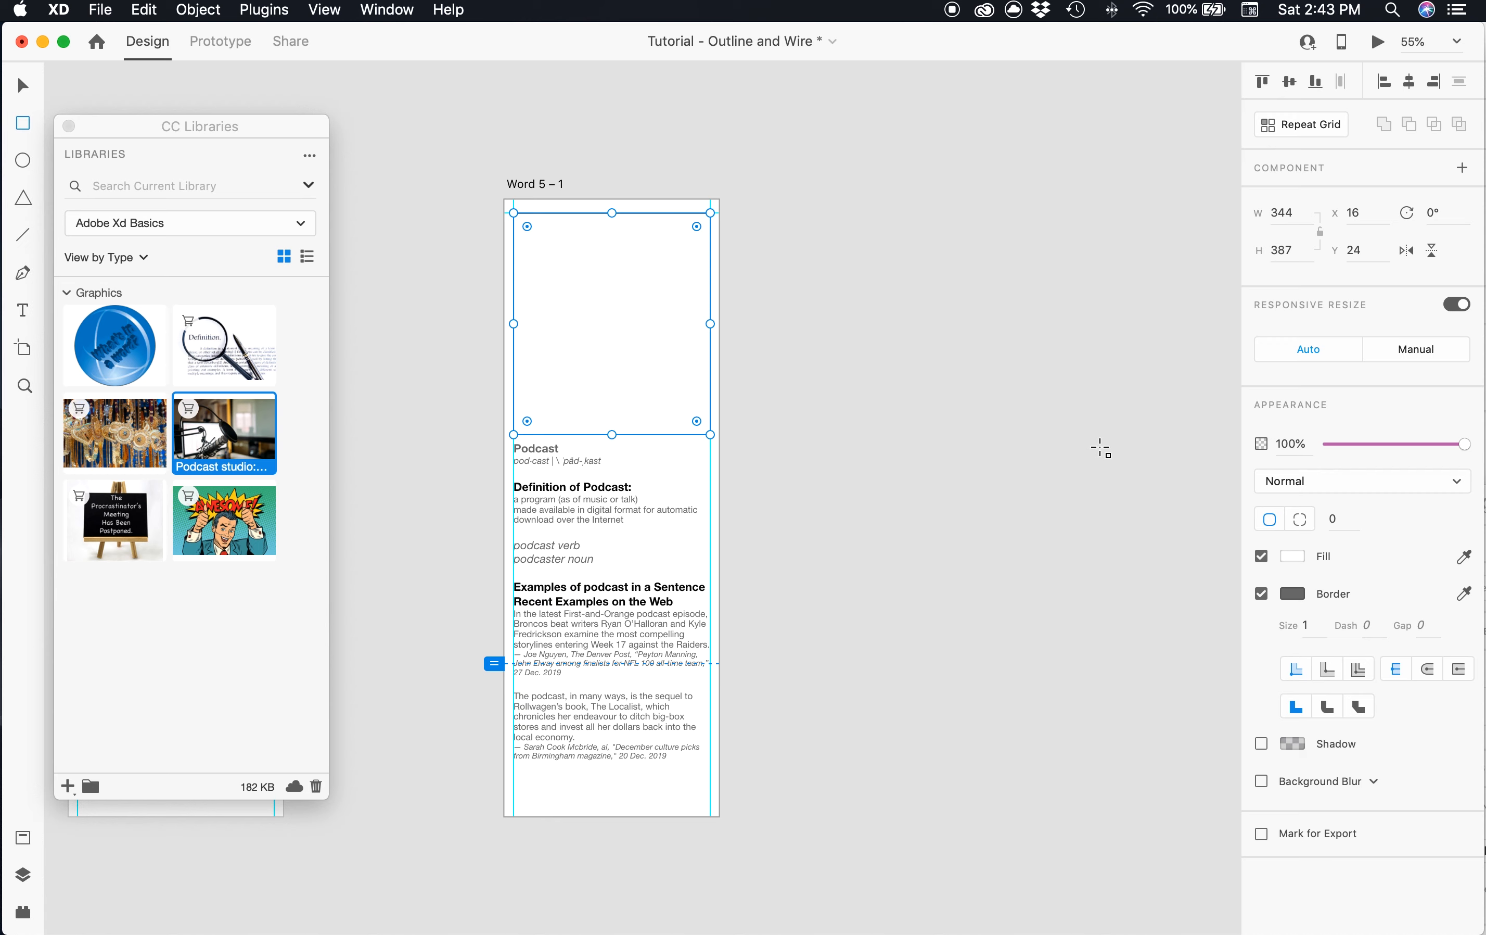
- Fill the new rectangle with the podcast studio photo from the Adobe Xd Basics library and shift the image slightly right within its frame
left_click(198, 441)
left_click_drag(198, 440, 582, 332)
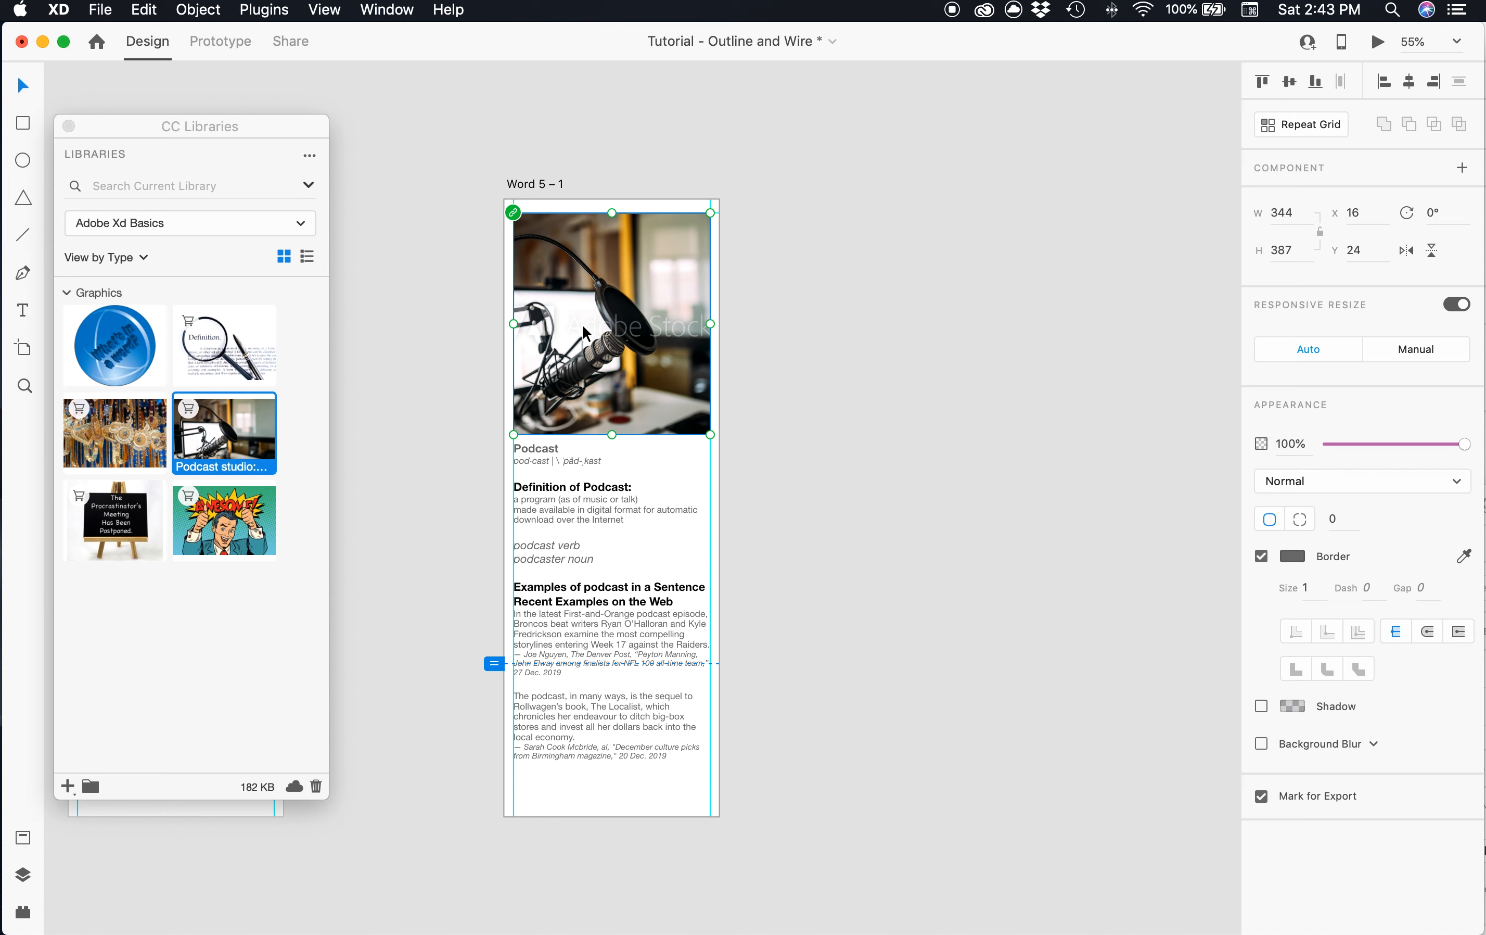
double_click(608, 328)
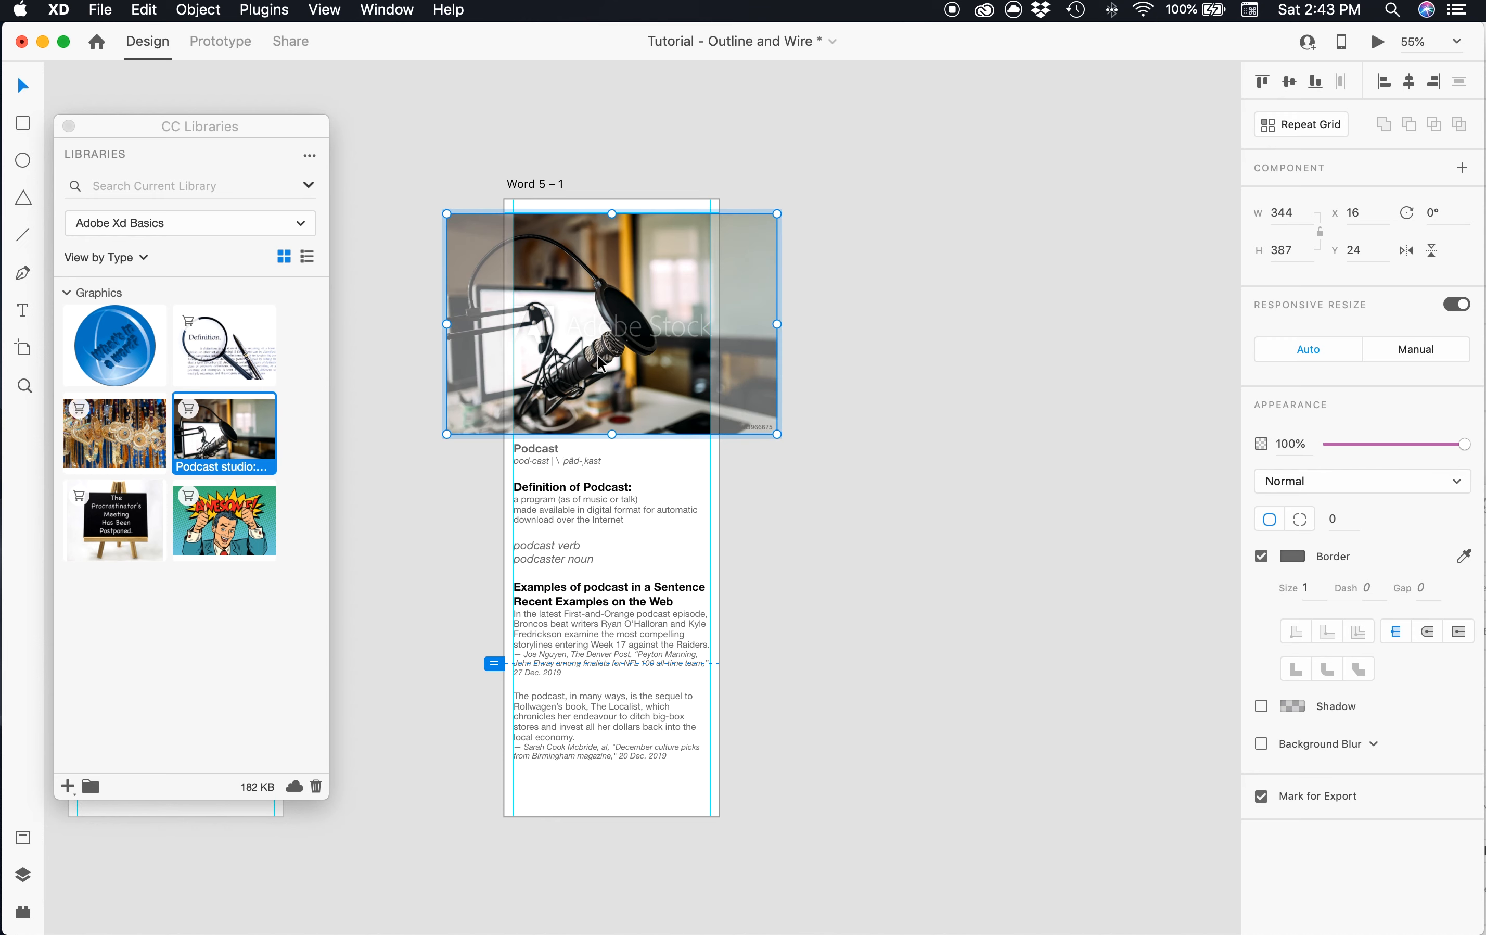
left_click_drag(605, 362, 643, 359)
scroll(643, 361, "left", 3)
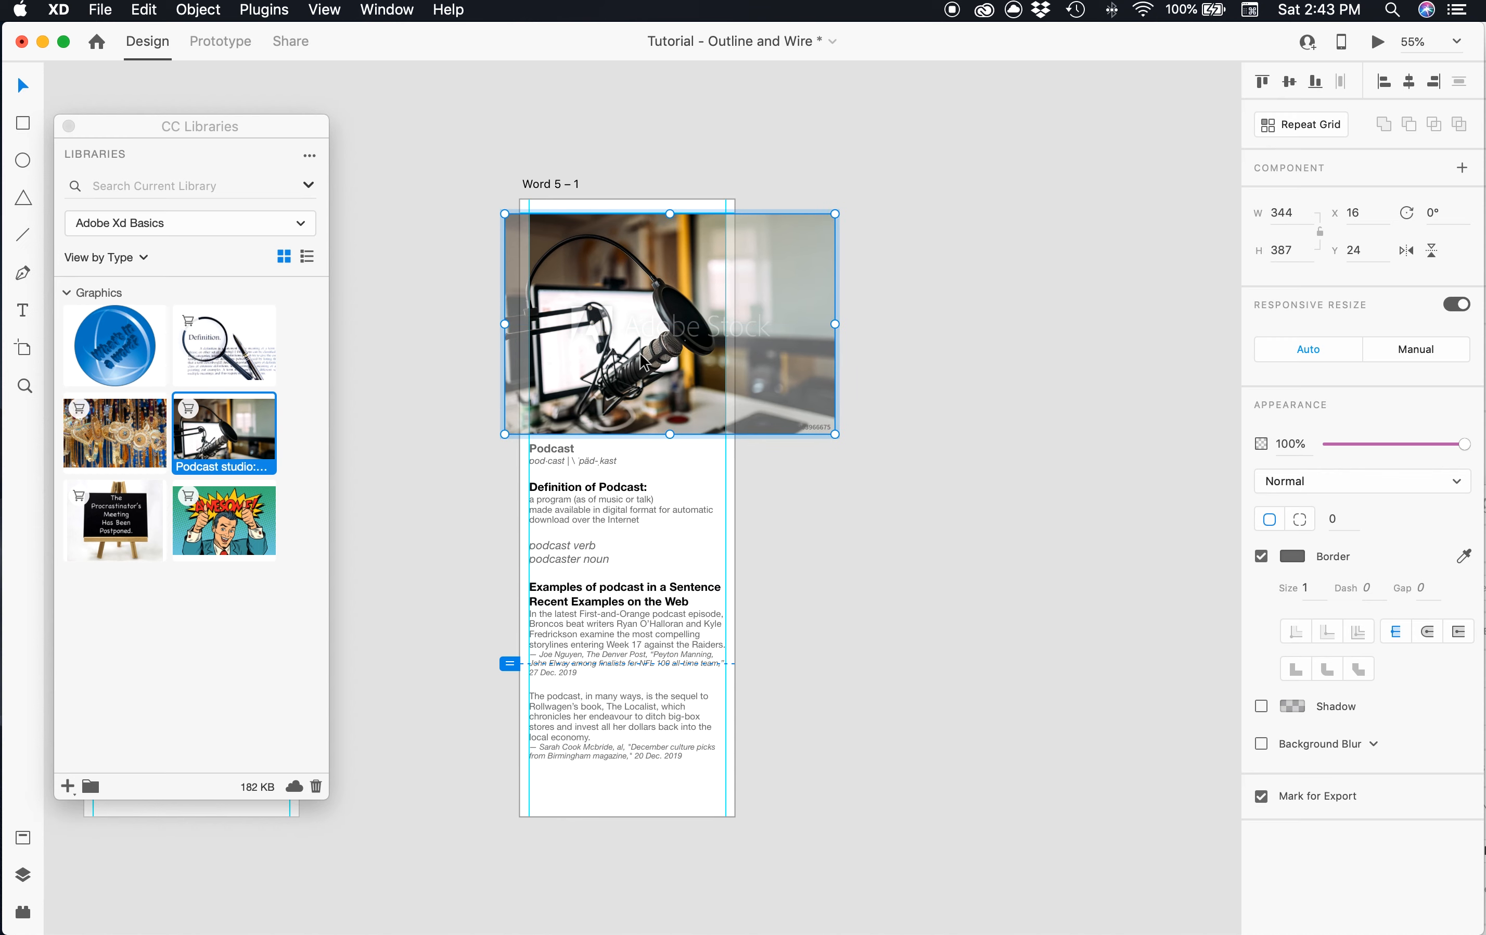
left_click(878, 547)
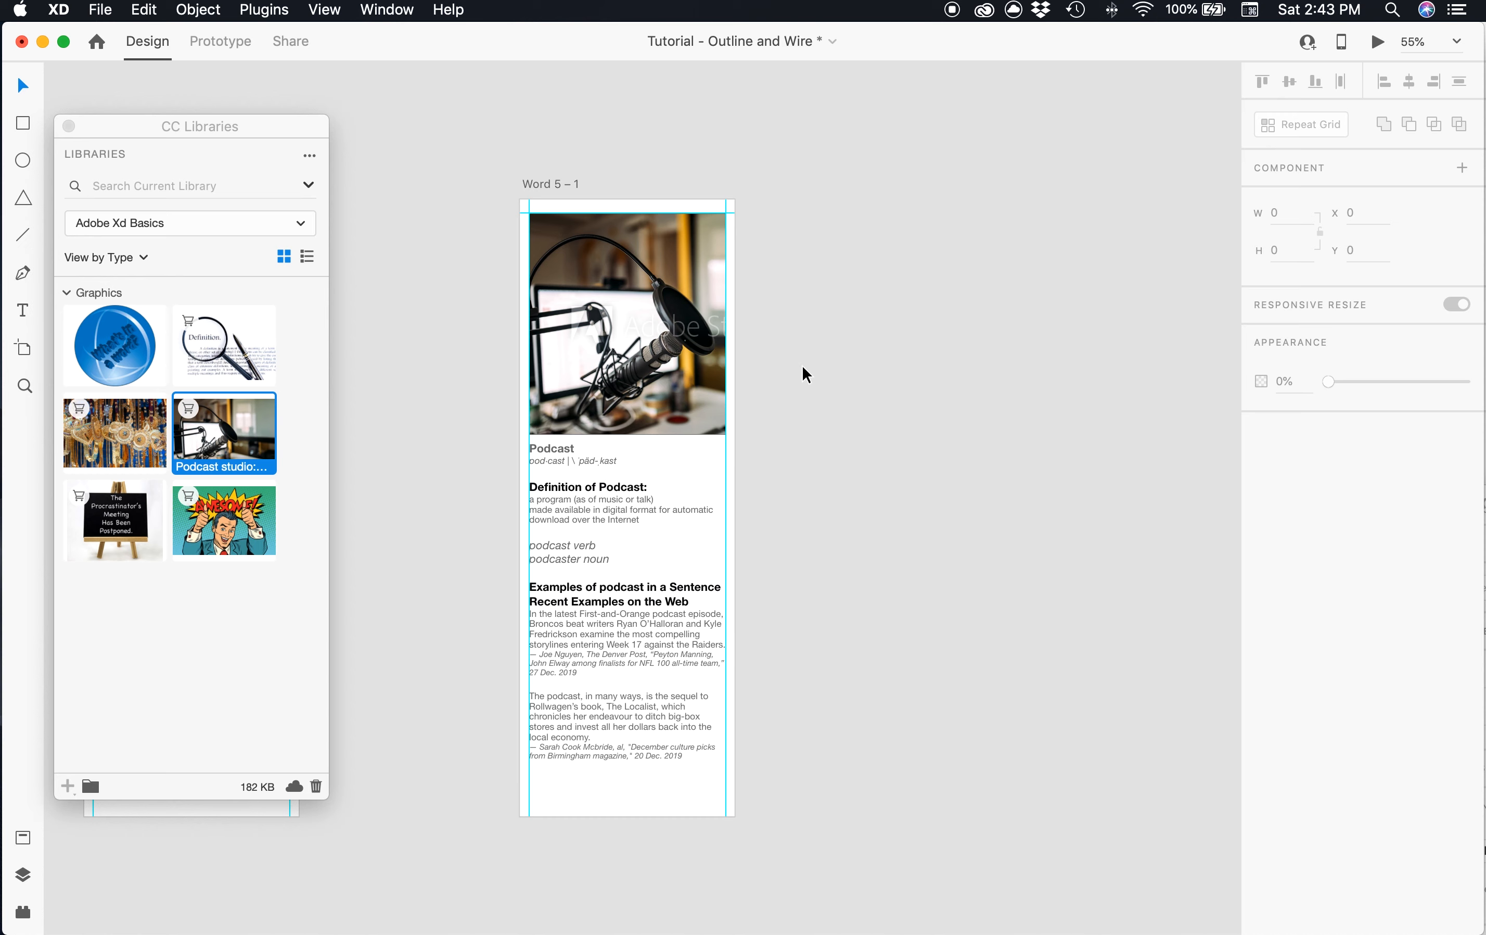
- Send the microphone photo on the Word 5 copy to the back and close the CC Libraries
left_click(704, 282)
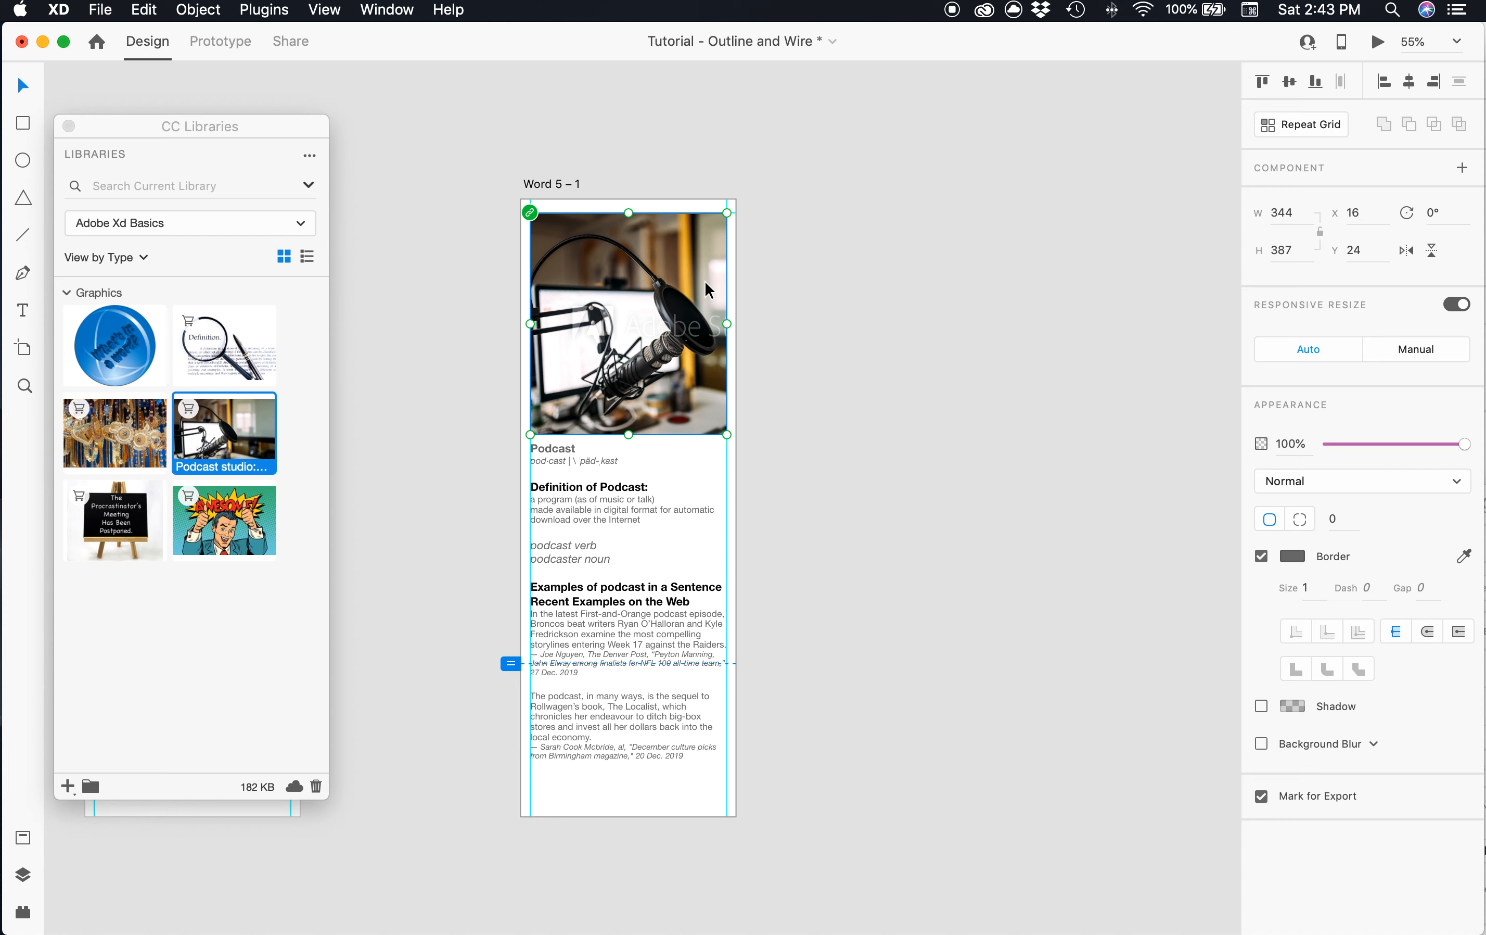
left_click(197, 10)
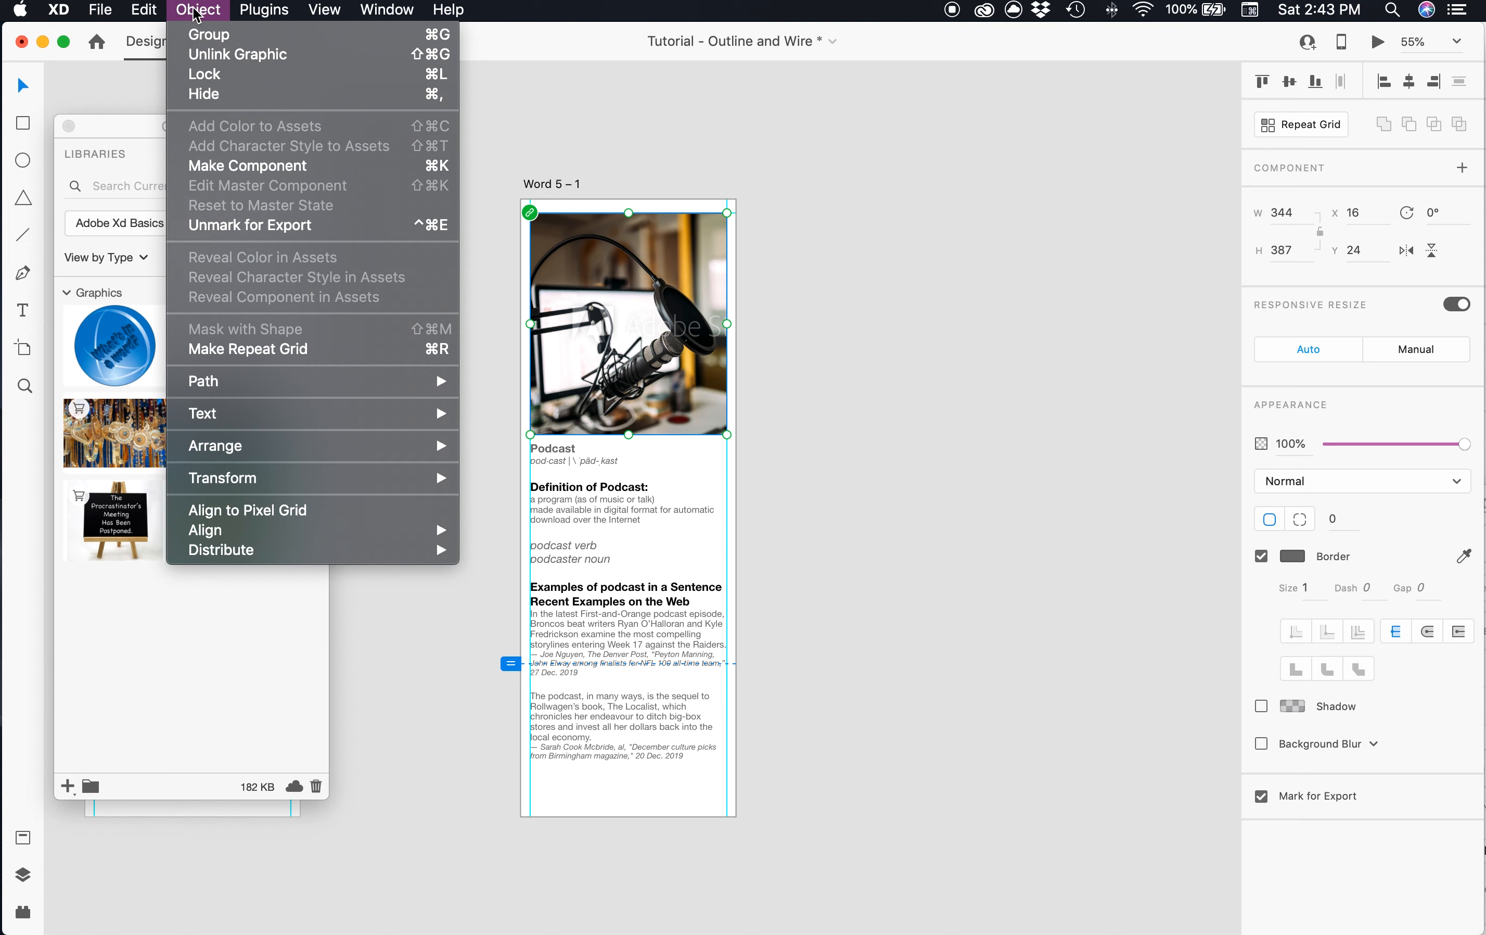
mouse_move(285, 446)
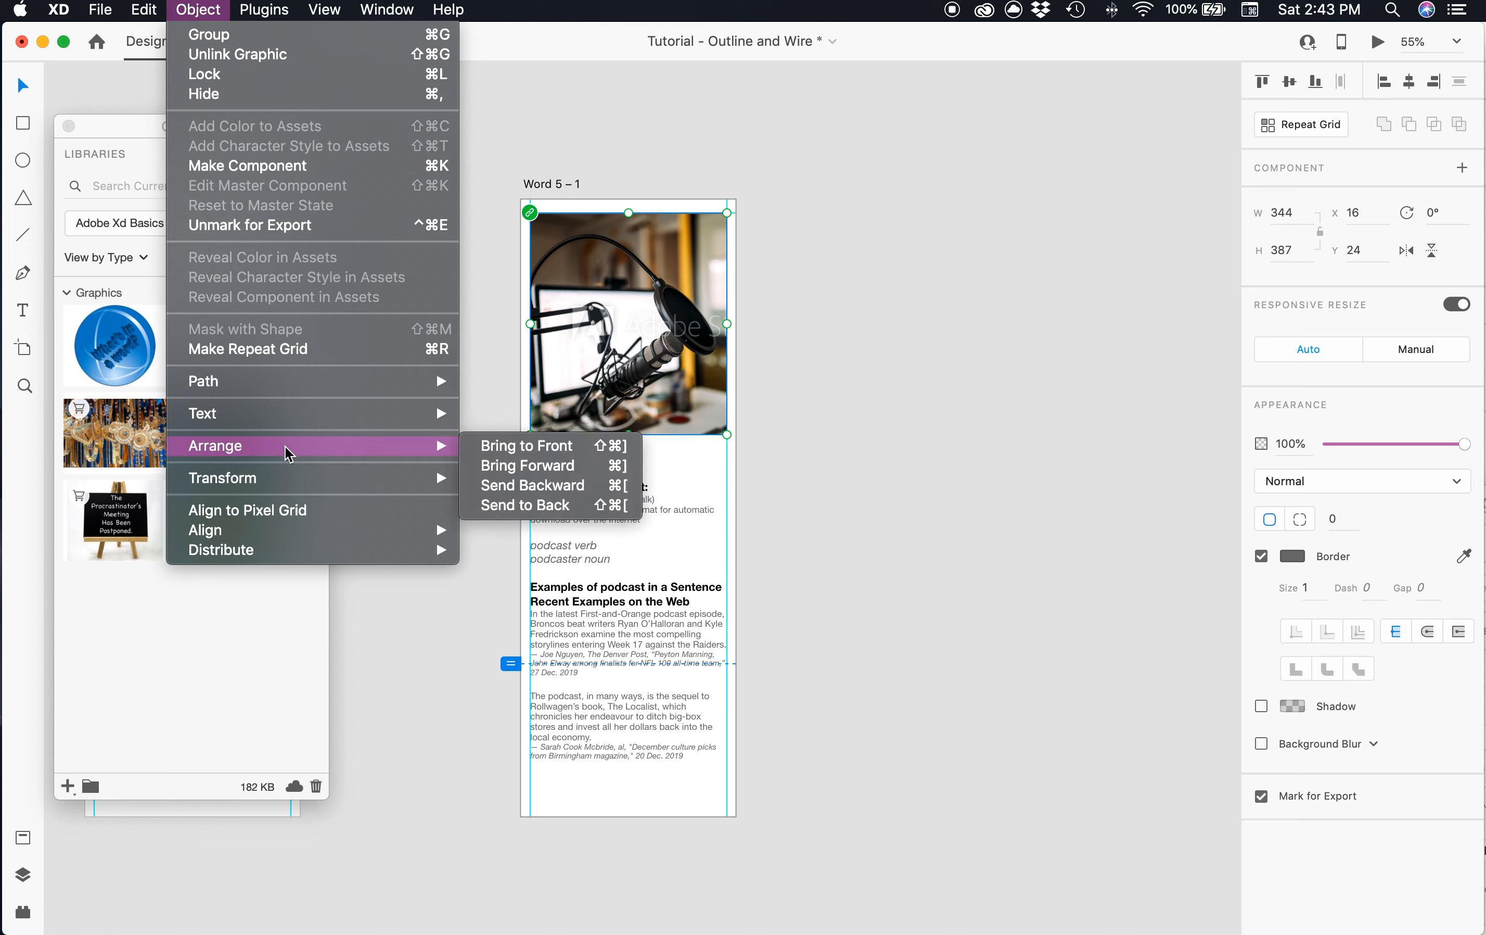
left_click(581, 506)
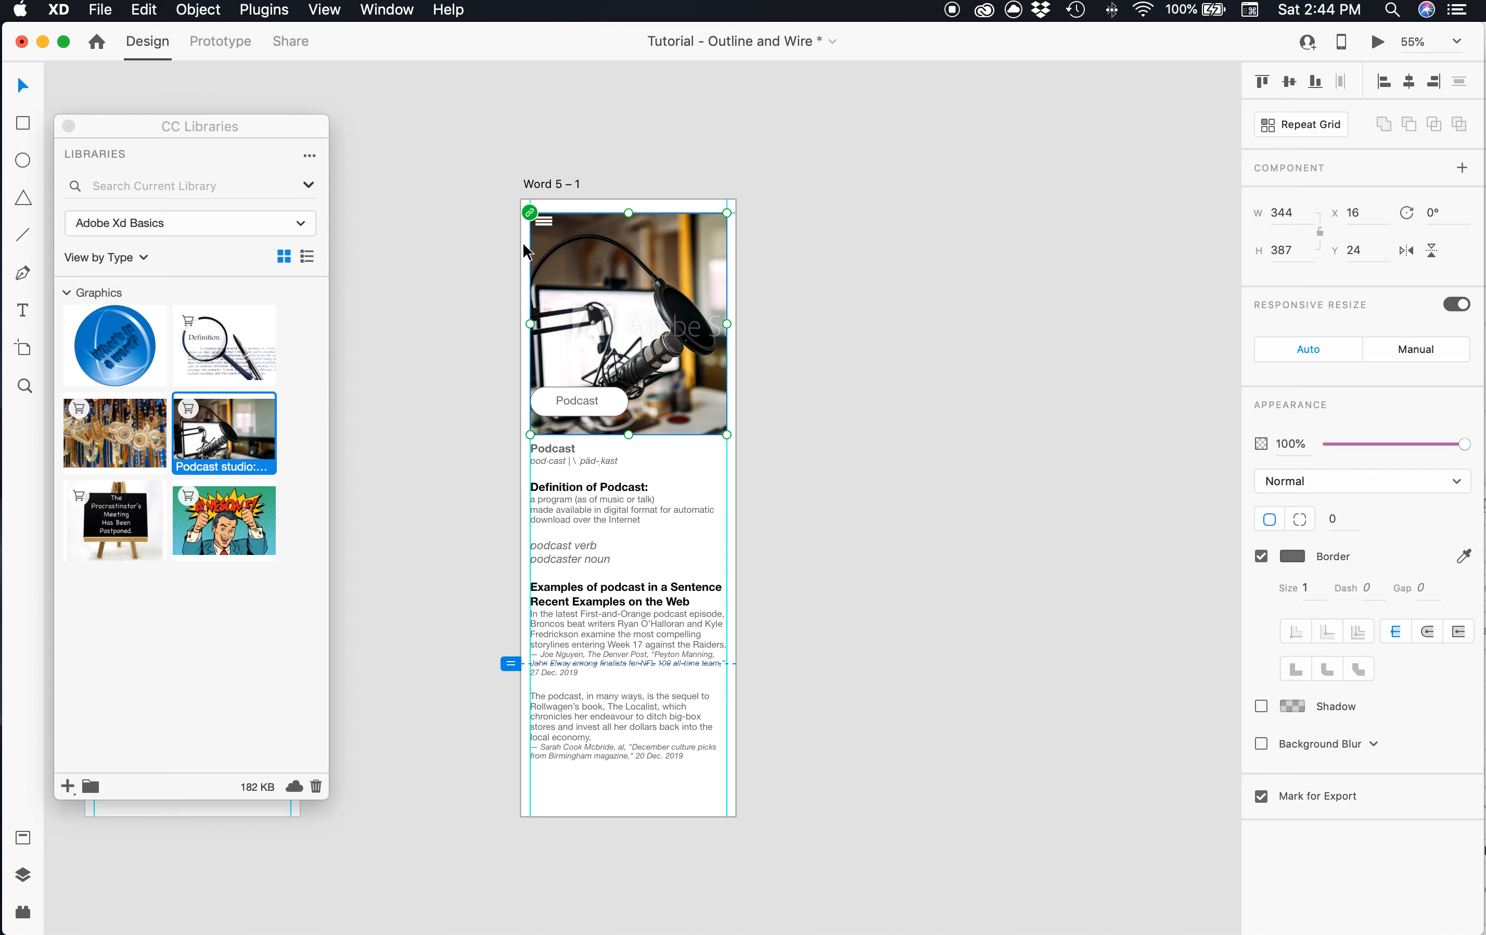
left_click(552, 198)
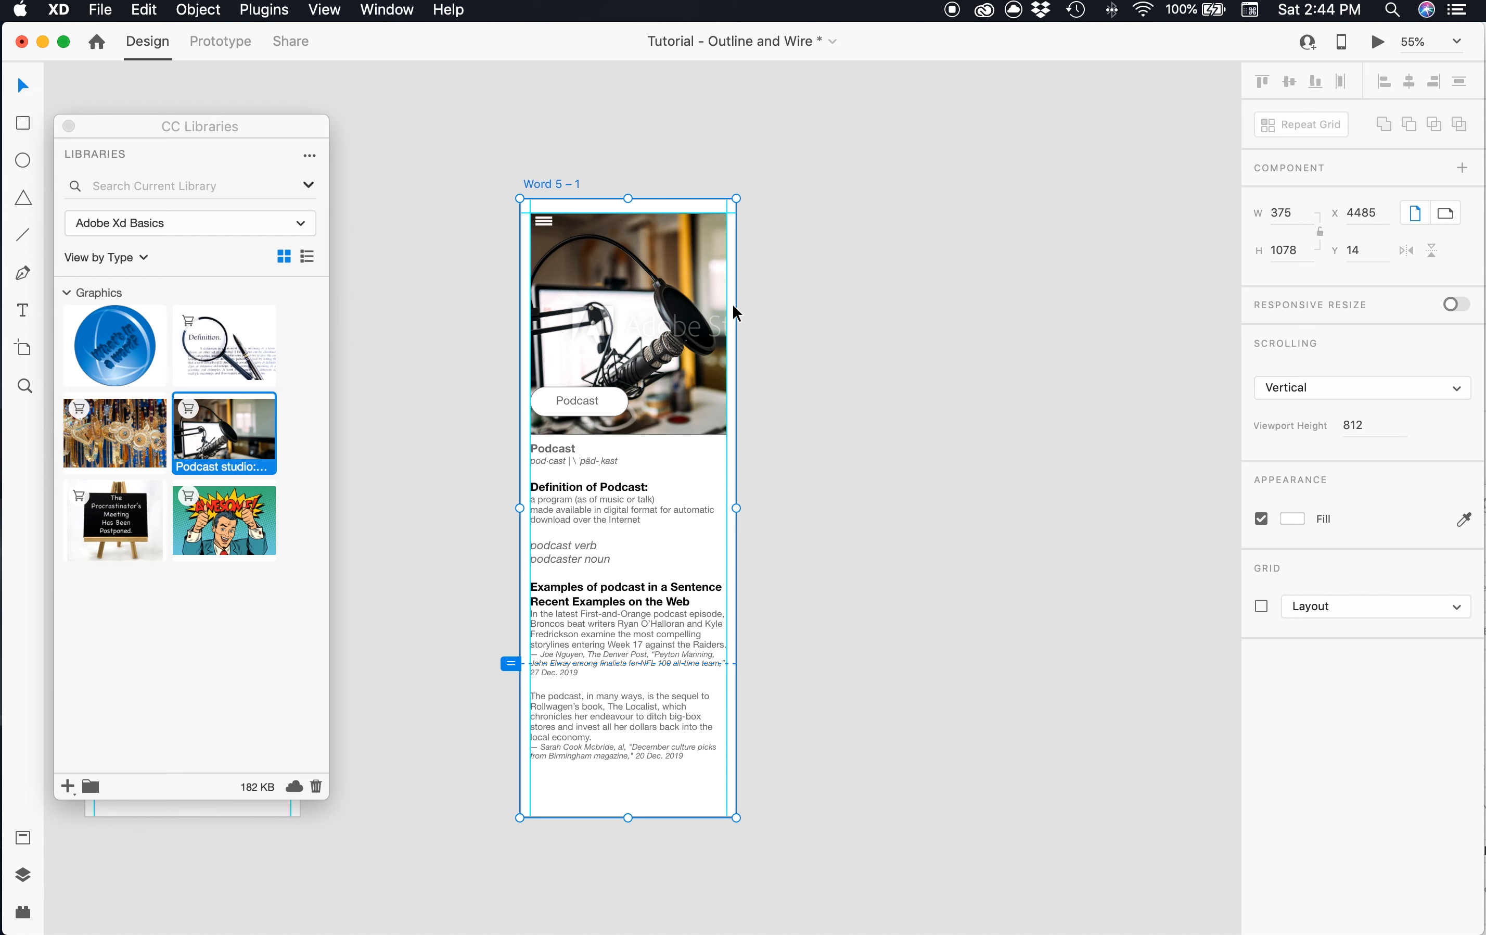
left_click(68, 126)
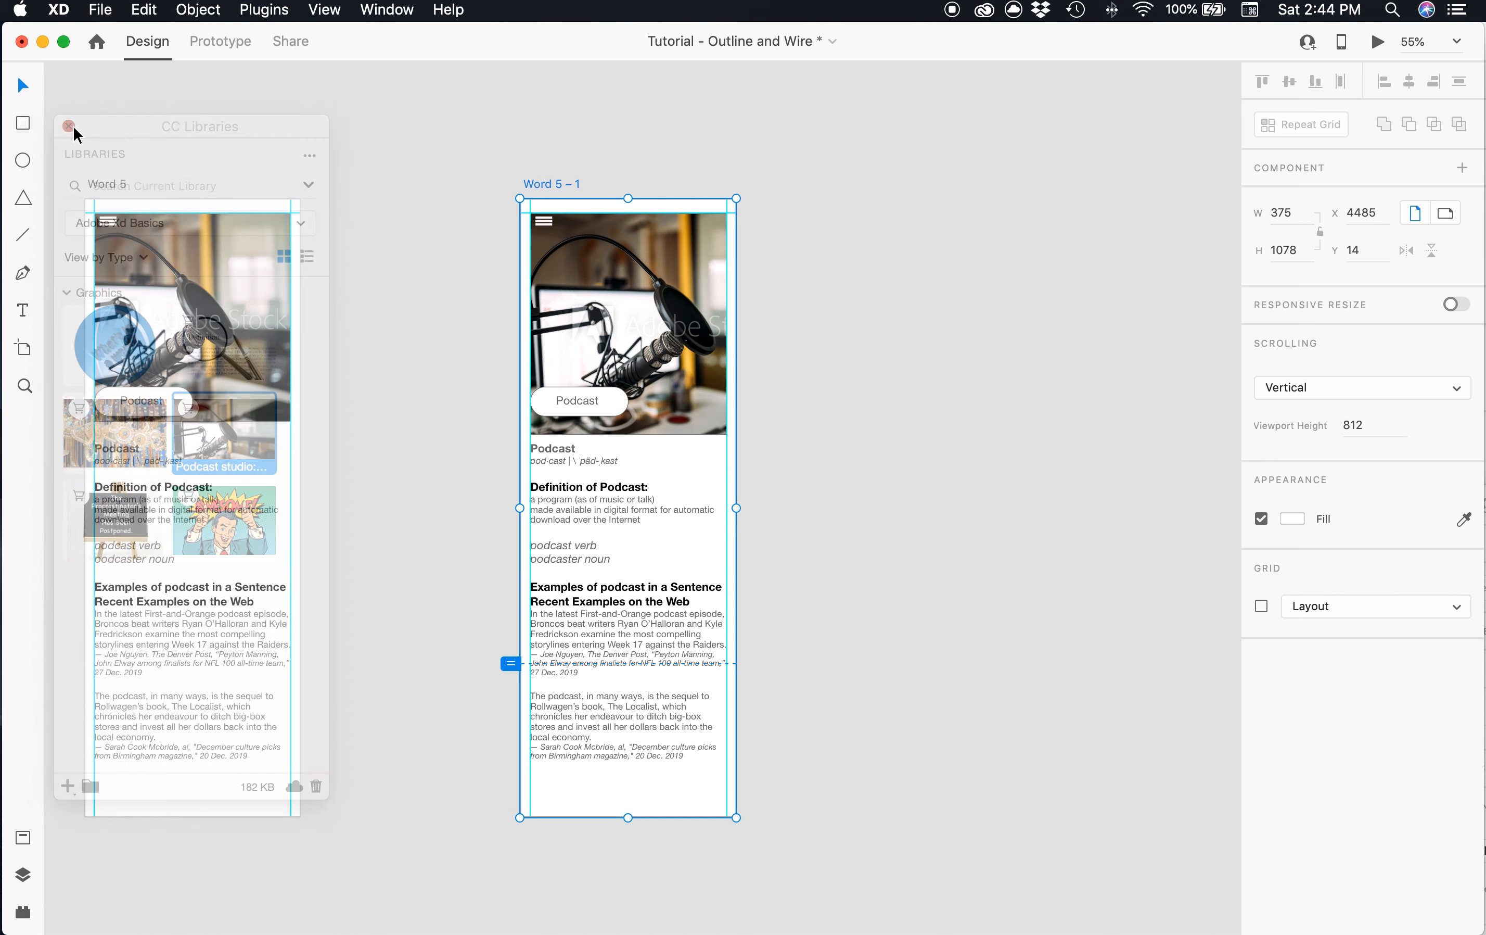
- Shorten the photo on the Word 5 copy to a height of about 371 and move the artboard right to X 5434
scroll(314, 420, "left", 5)
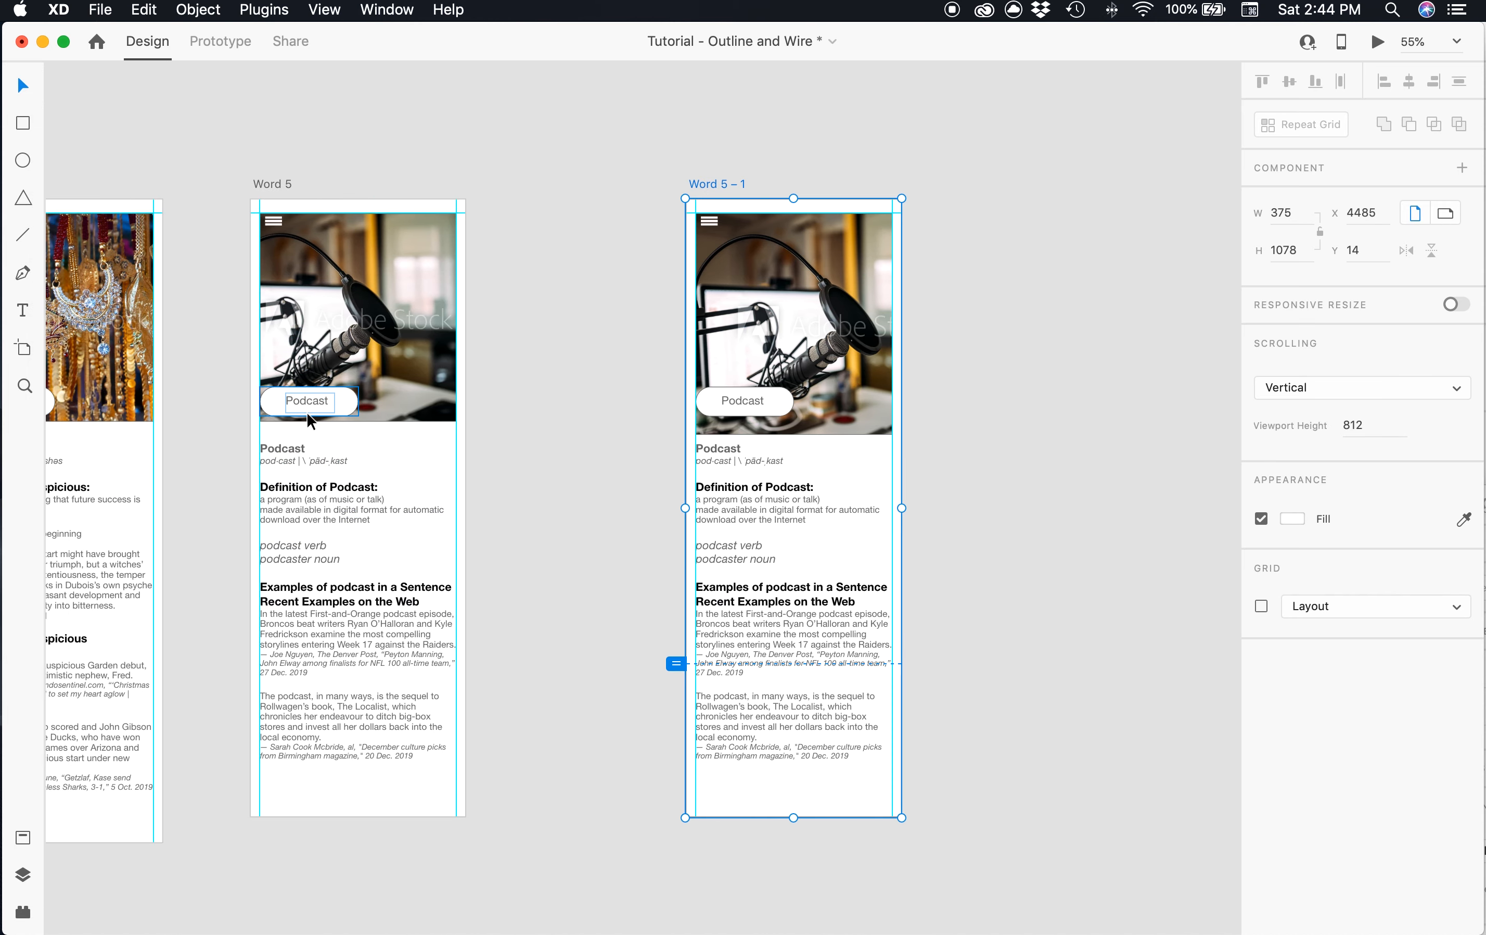
left_click(839, 430)
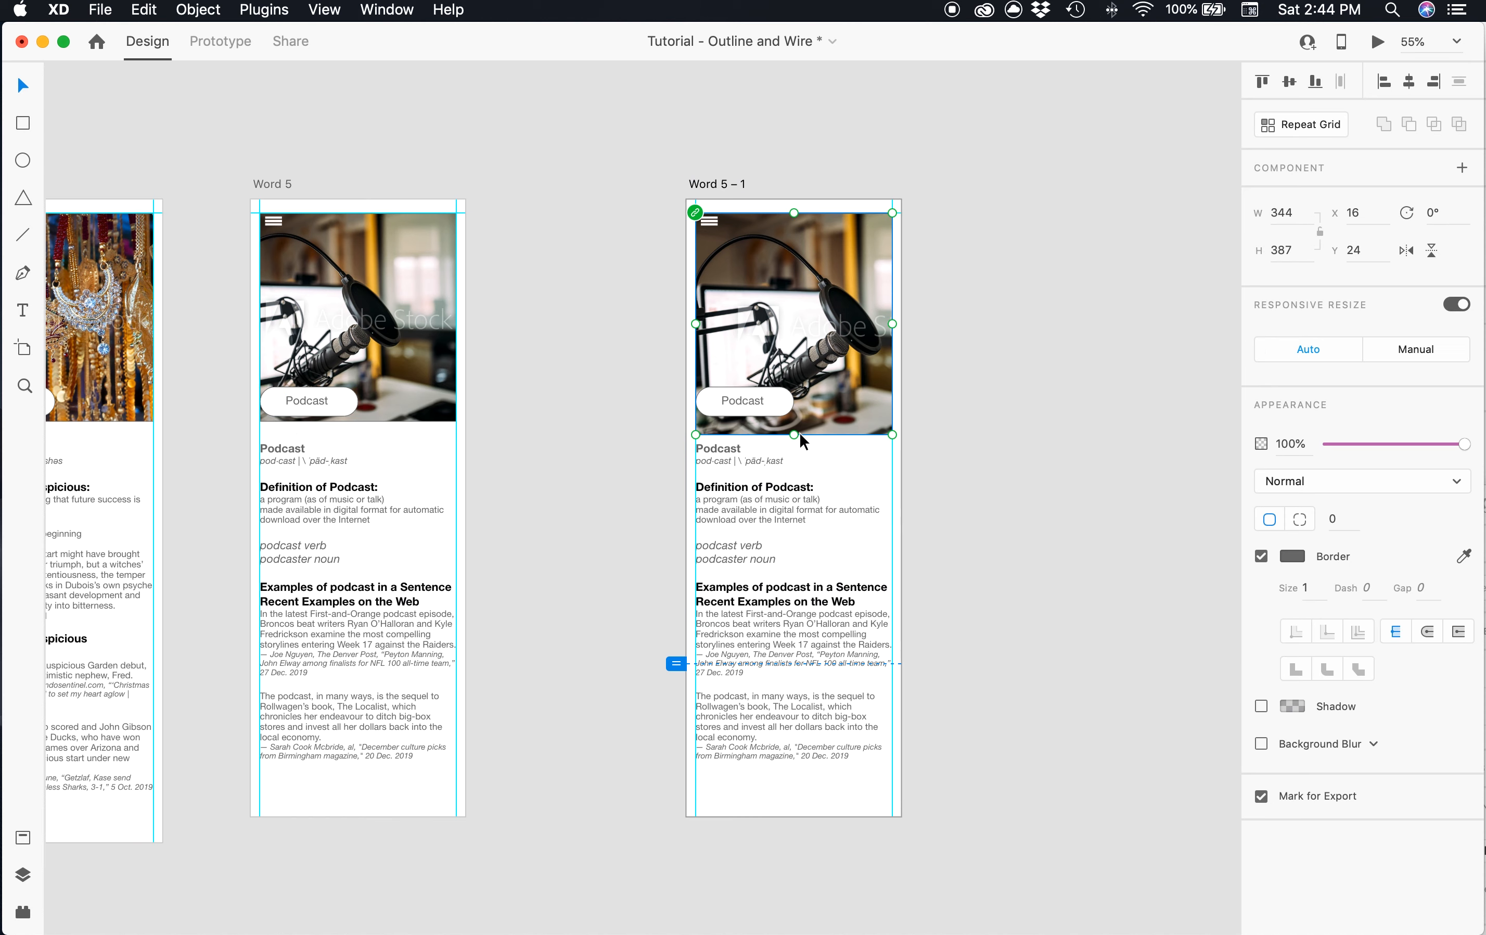
left_click_drag(796, 433, 796, 424)
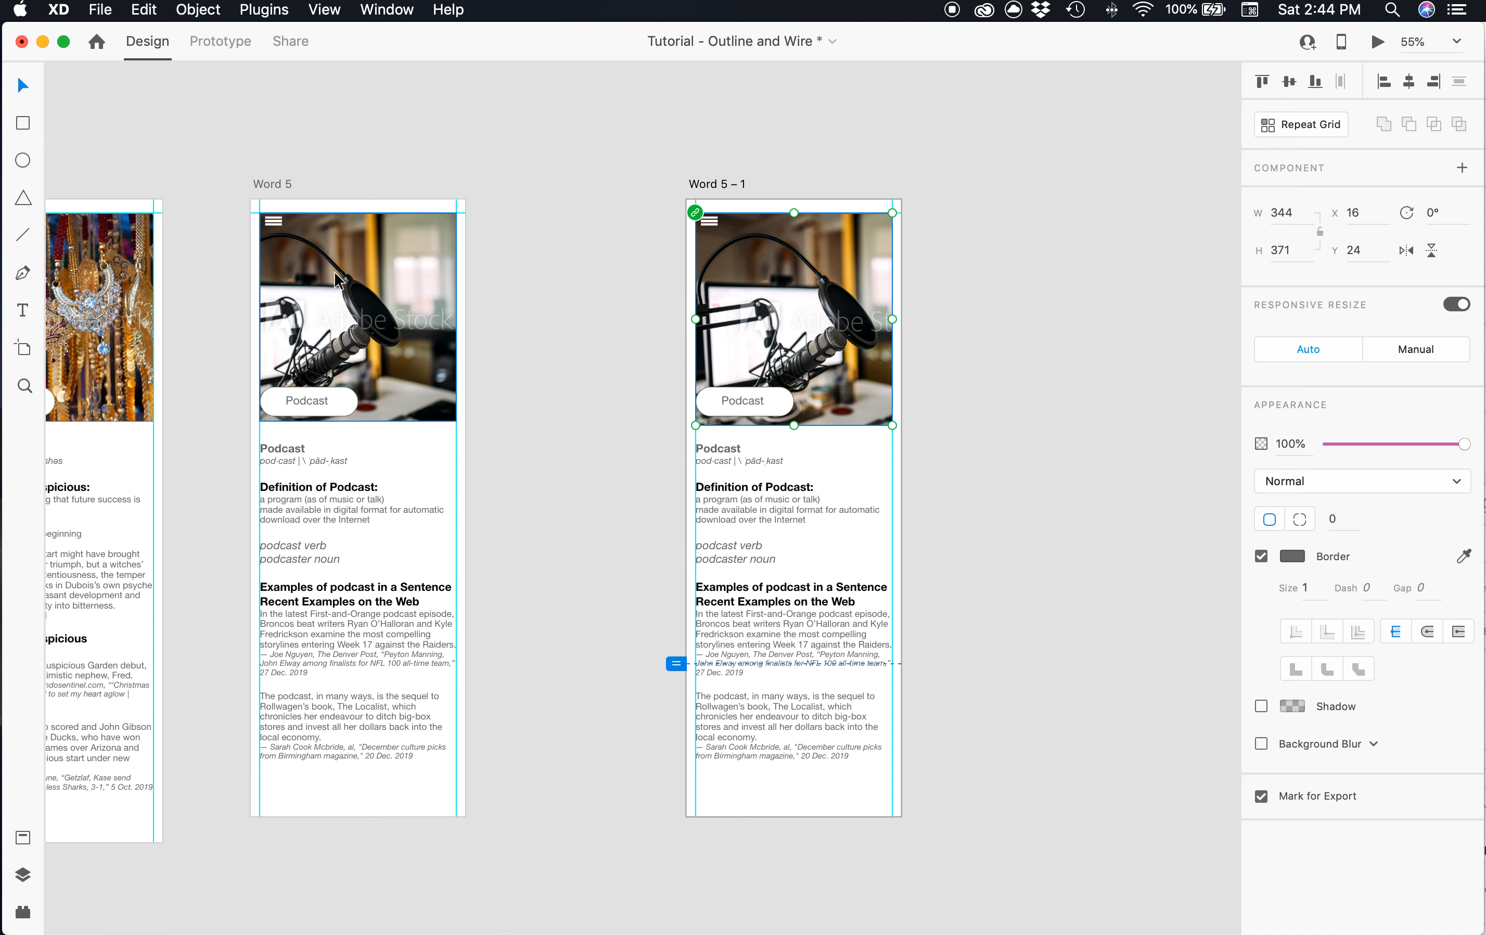
left_click_drag(716, 184, 1161, 186)
- Look over the prototype's artboards and zoom in on the Home and Sidebar artboards
scroll(519, 361, "left", 15)
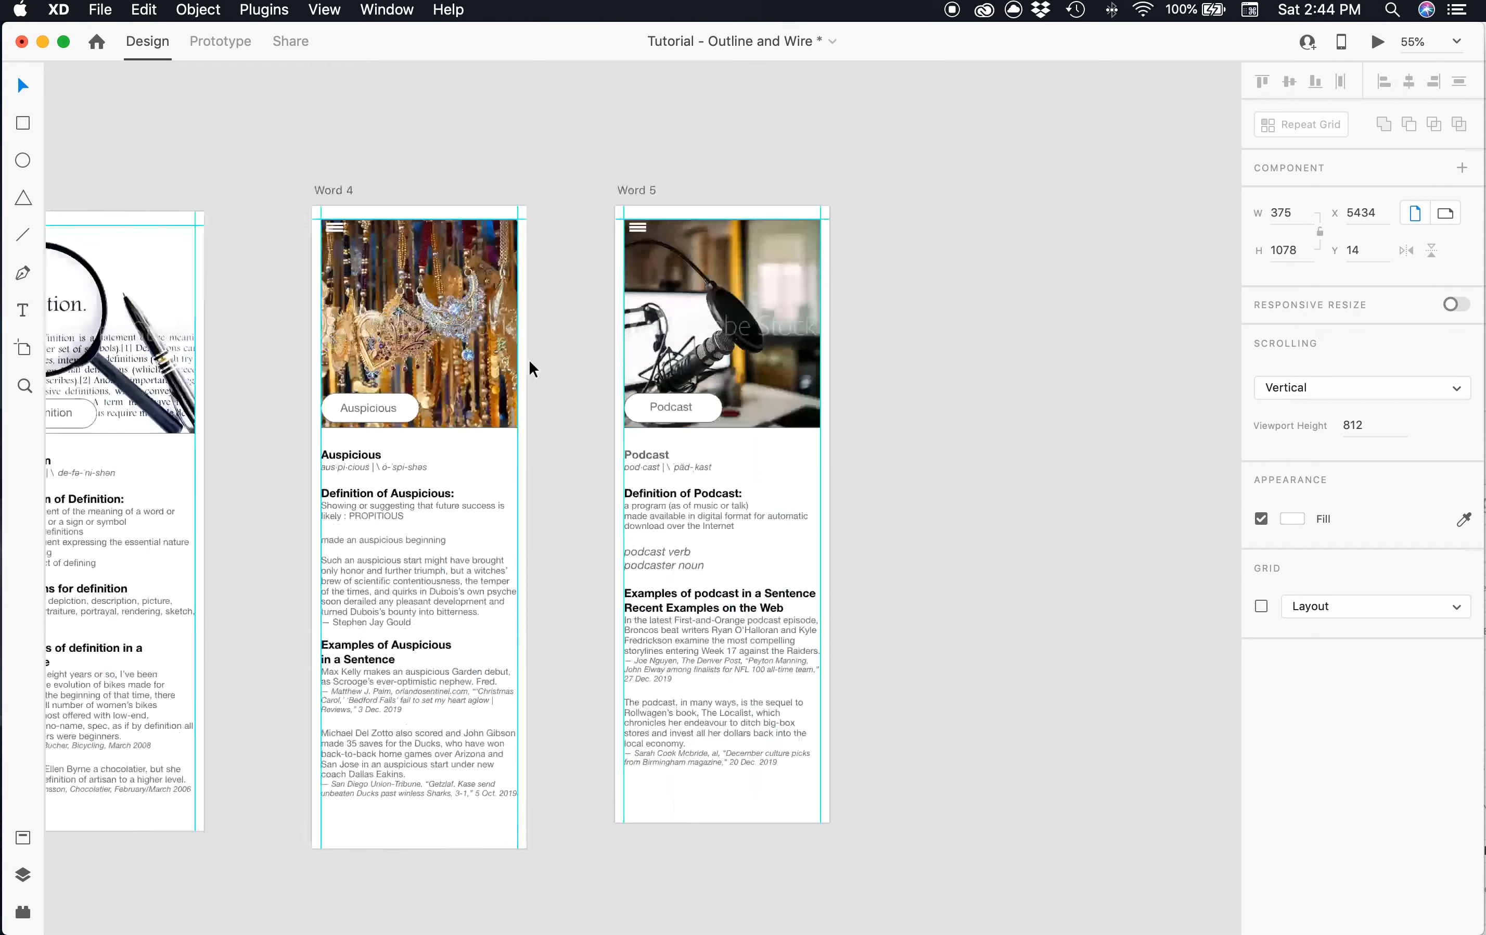
scroll(510, 362, "left", 1)
key("super+minus")
key("super+minus")
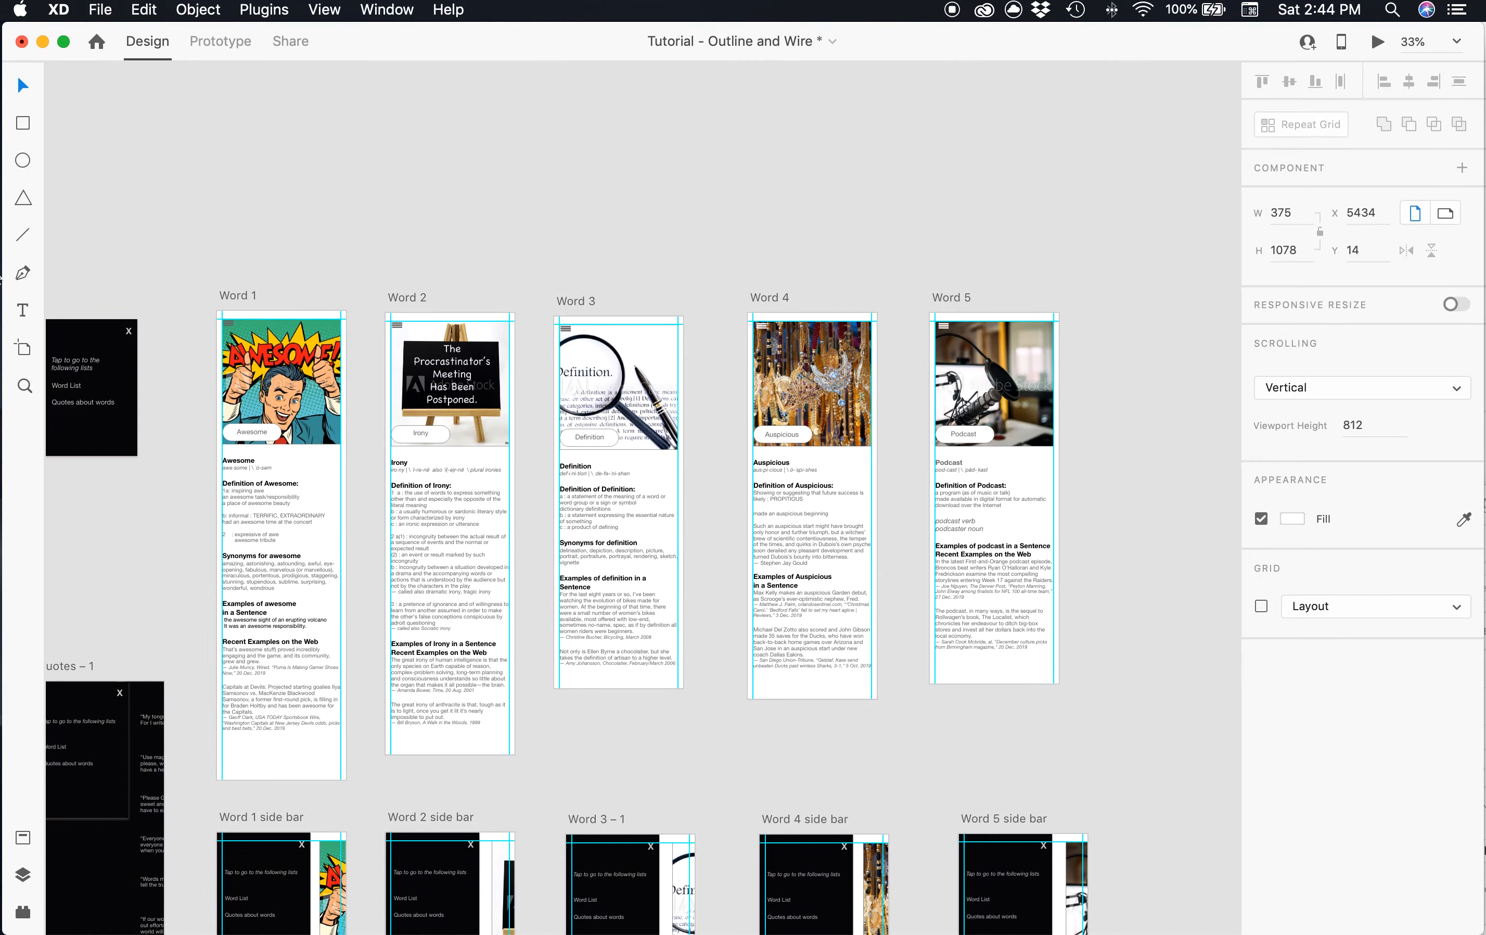
scroll(300, 315, "down", 5)
scroll(287, 342, "left", 10)
scroll(289, 342, "left", 8)
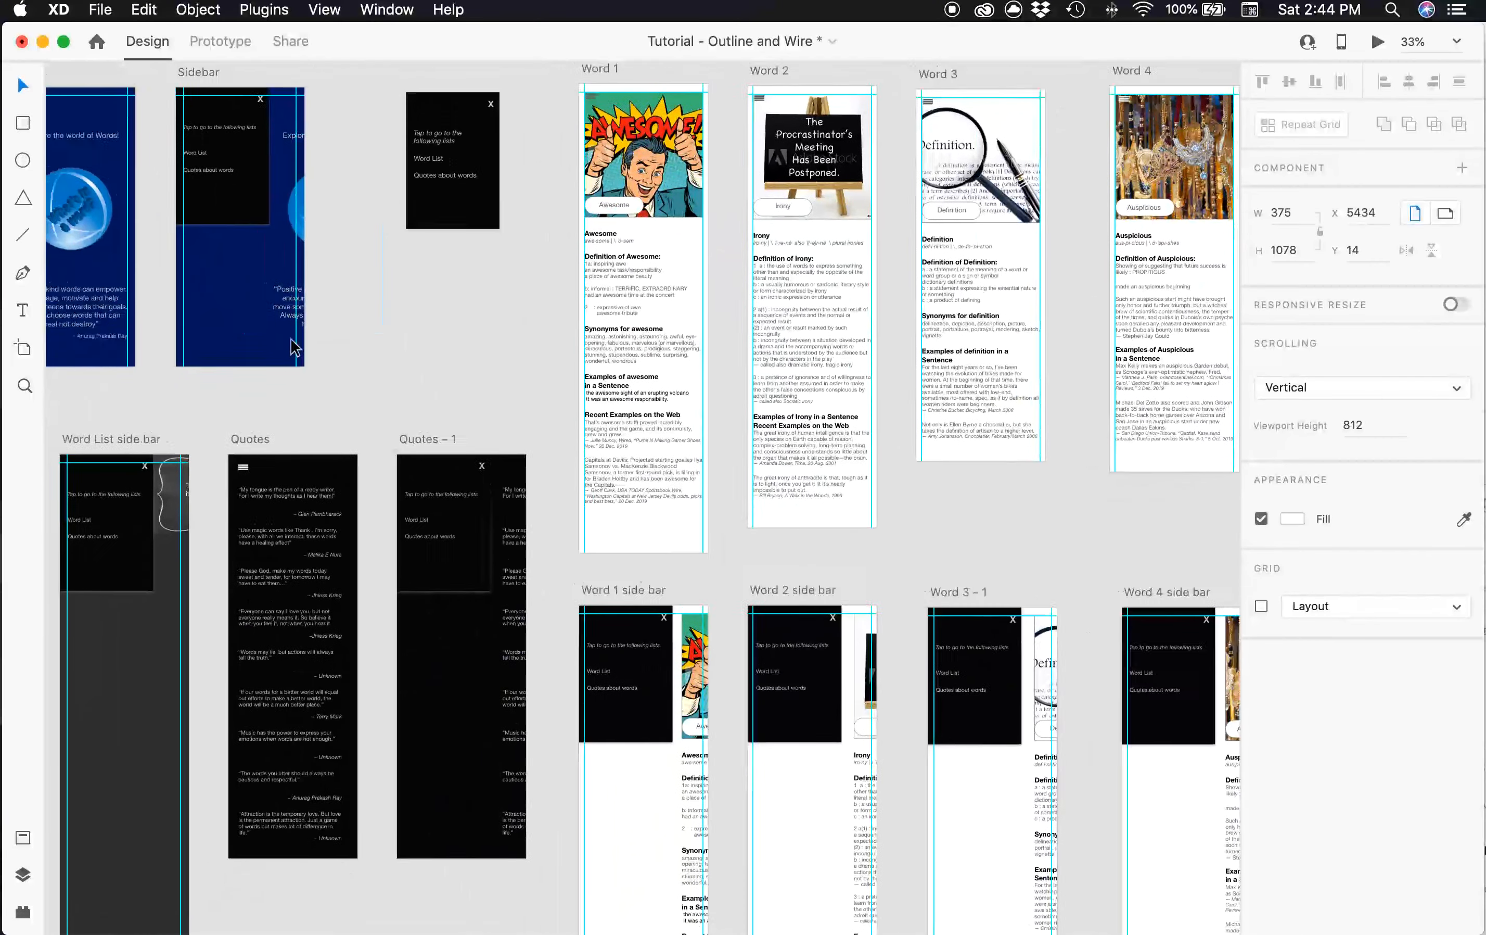
scroll(290, 346, "down", 2)
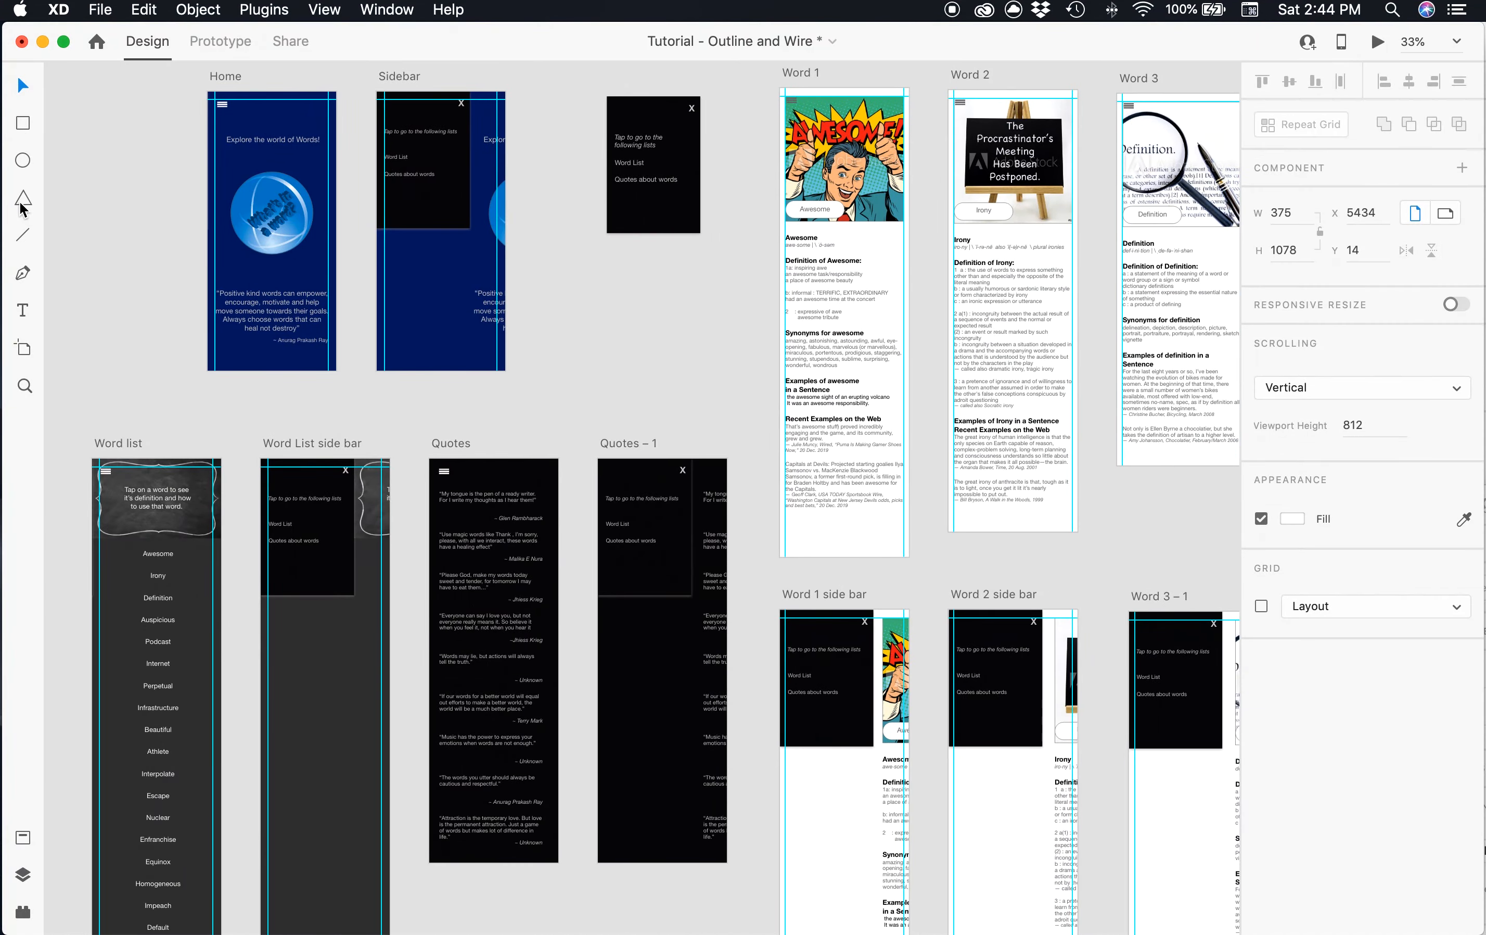
left_click(25, 386)
left_click_drag(72, 78, 652, 401)
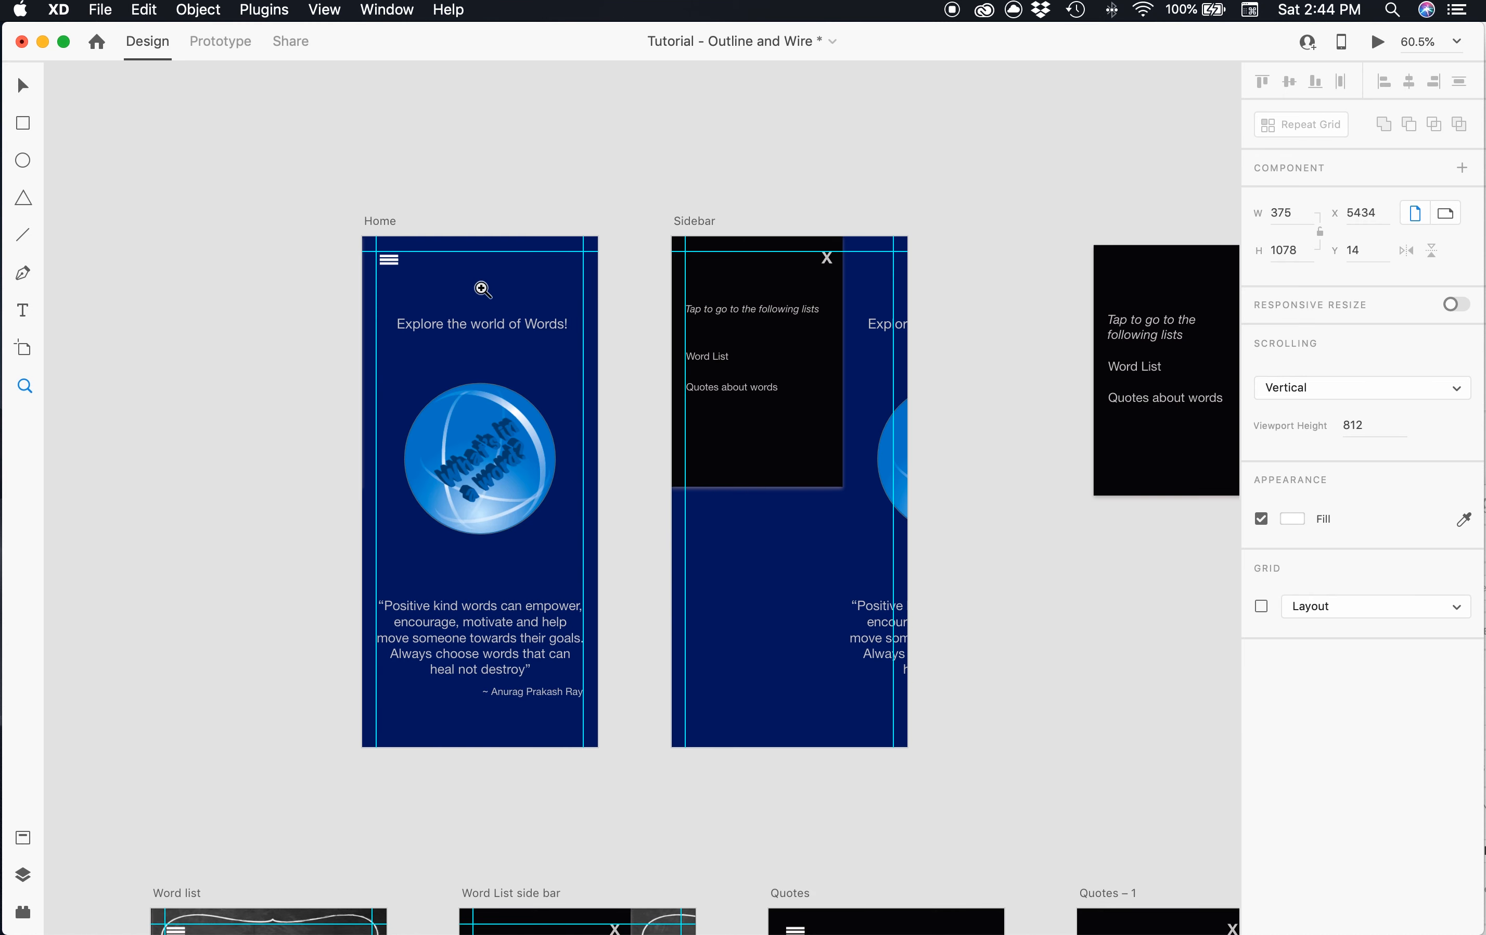
scroll(473, 217, "left", 2)
scroll(473, 217, "down", 1)
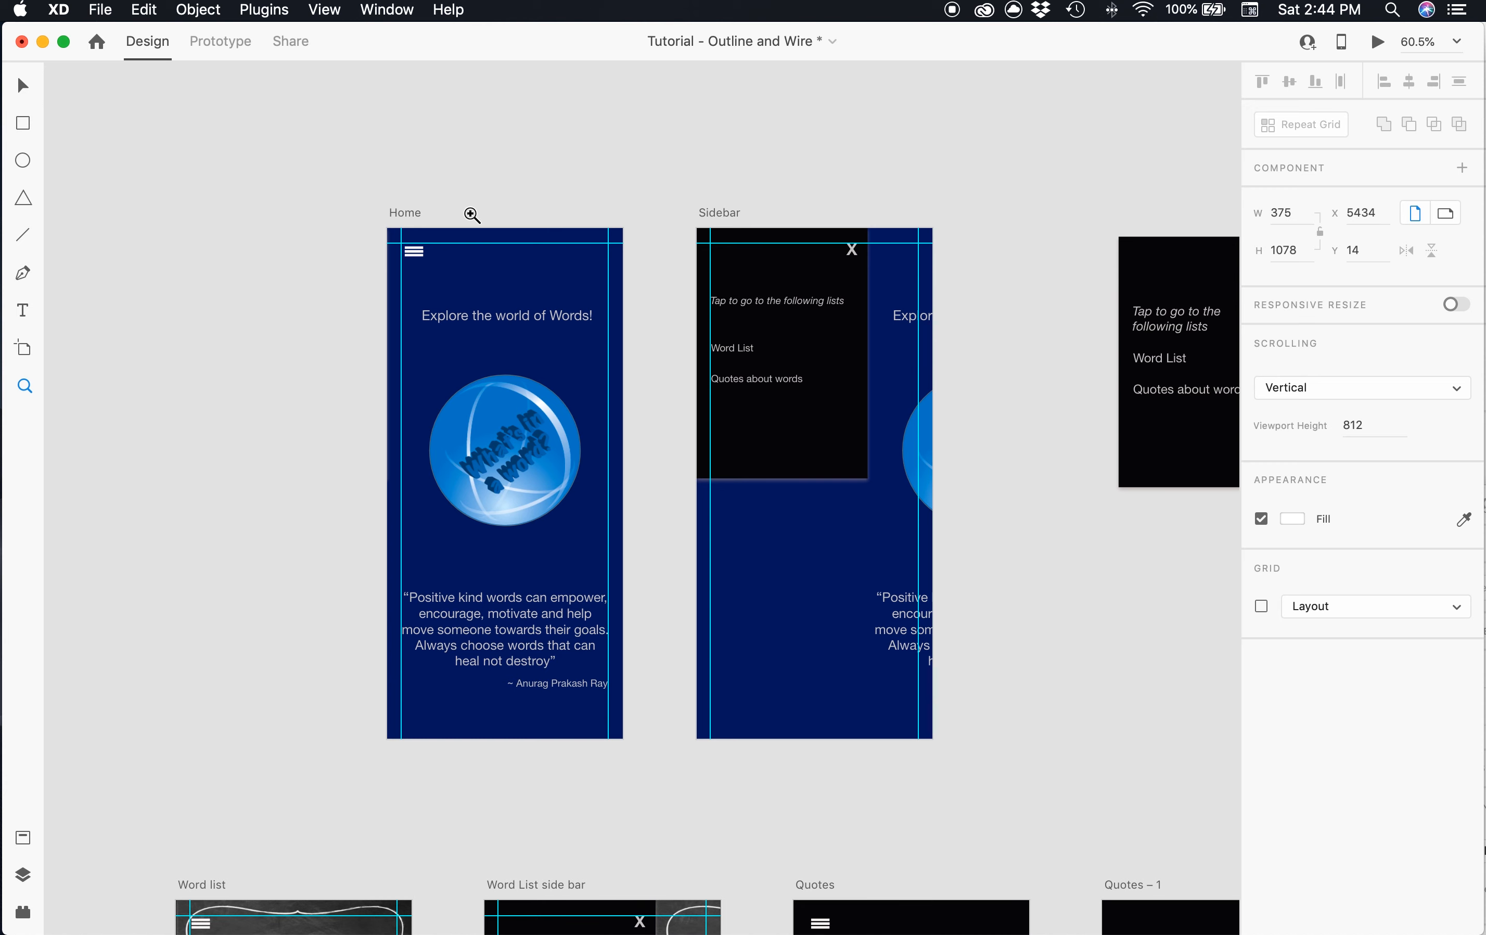
scroll(458, 210, "right", 1)
left_click(20, 88)
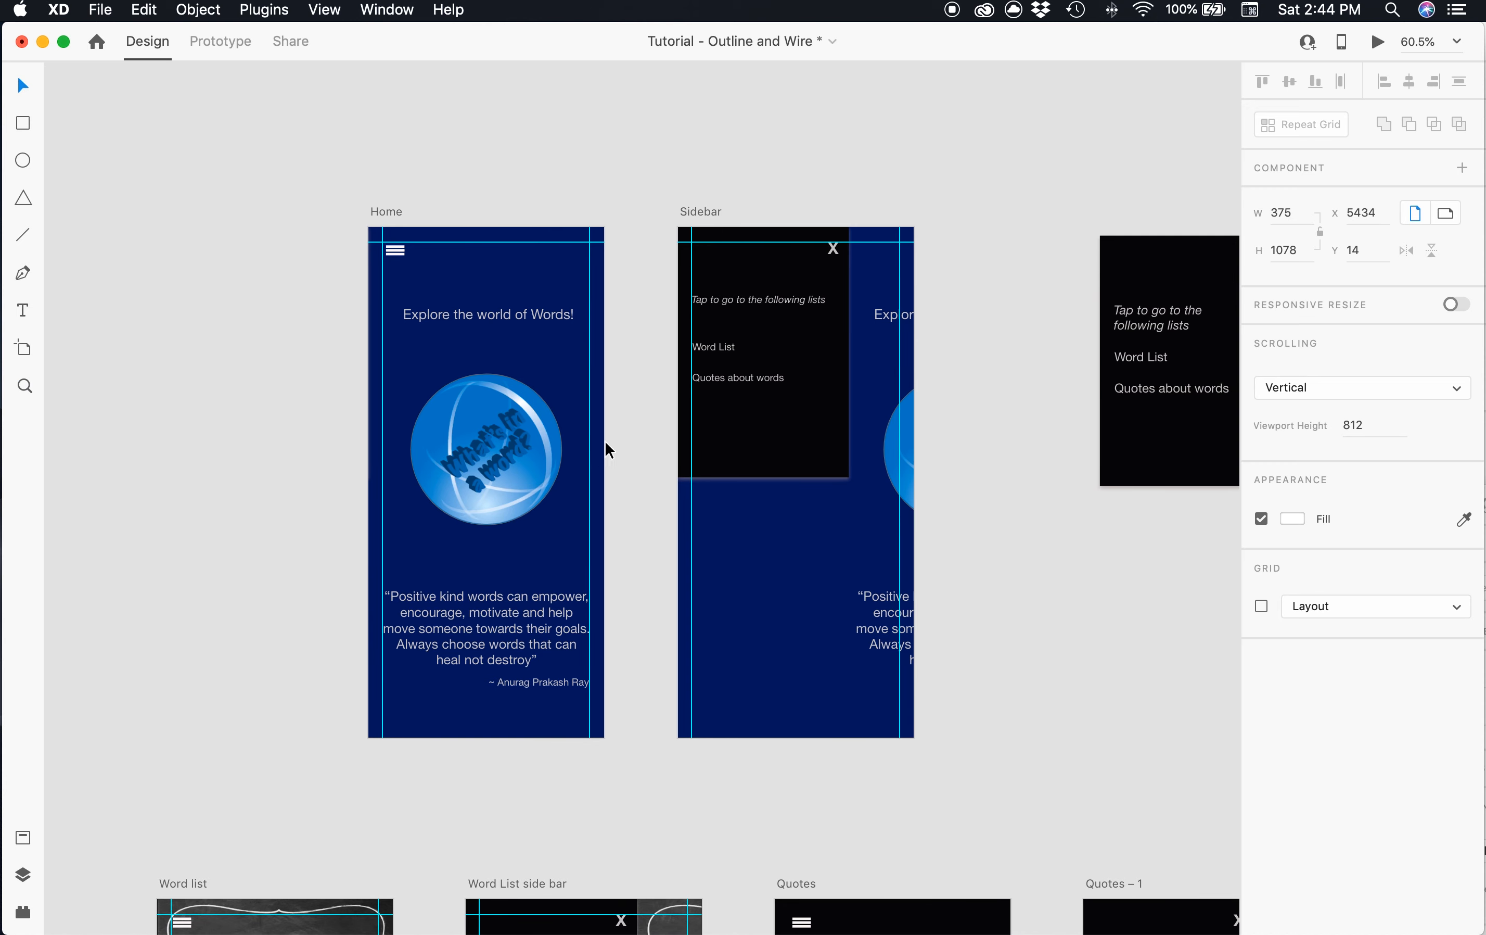
- Select the hamburger menu icon on the Home artboard and examine it and the hidden sidebar beside it up close
left_click(398, 256)
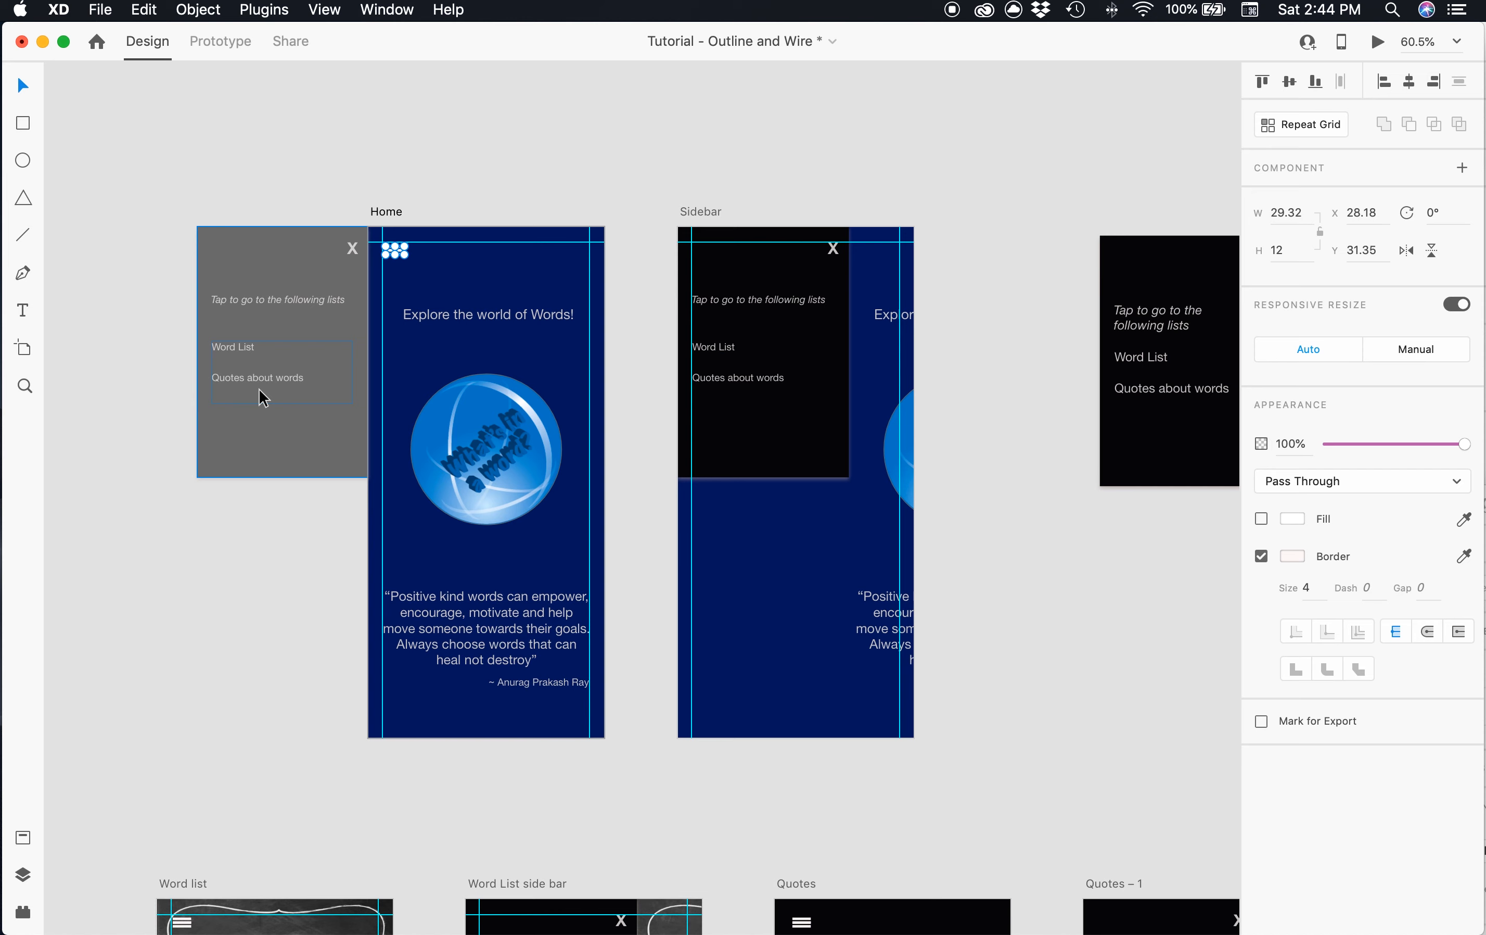
left_click(25, 386)
left_click_drag(349, 234, 433, 313)
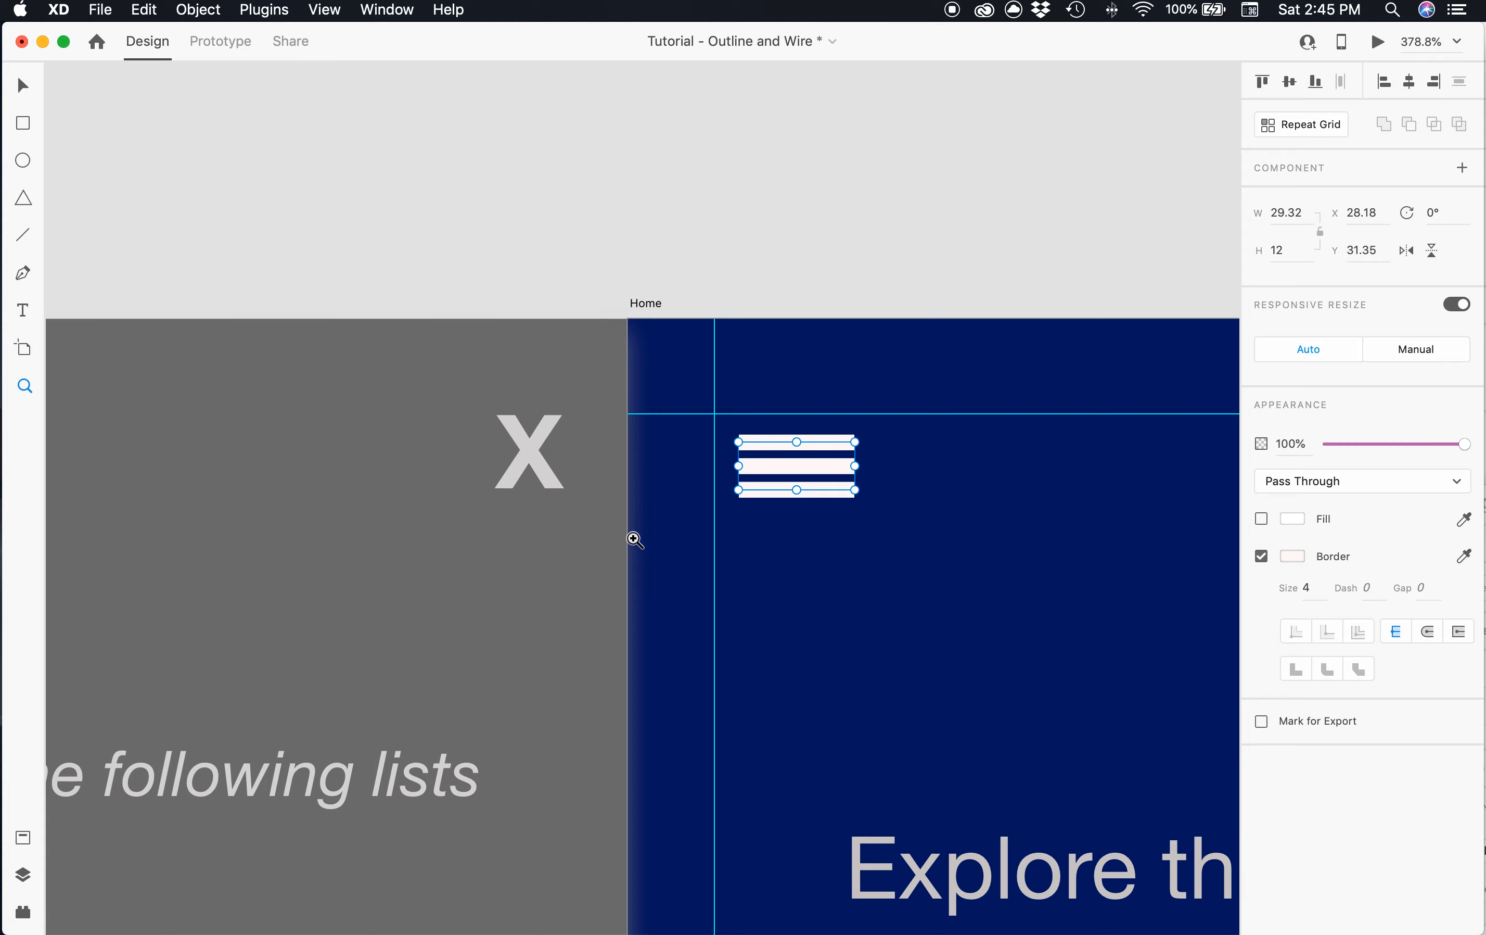
- Examine the Sidebar artboard with its word list and quotes entries at 100% zoom
scroll(634, 539, "down", 10)
scroll(634, 539, "right", 15)
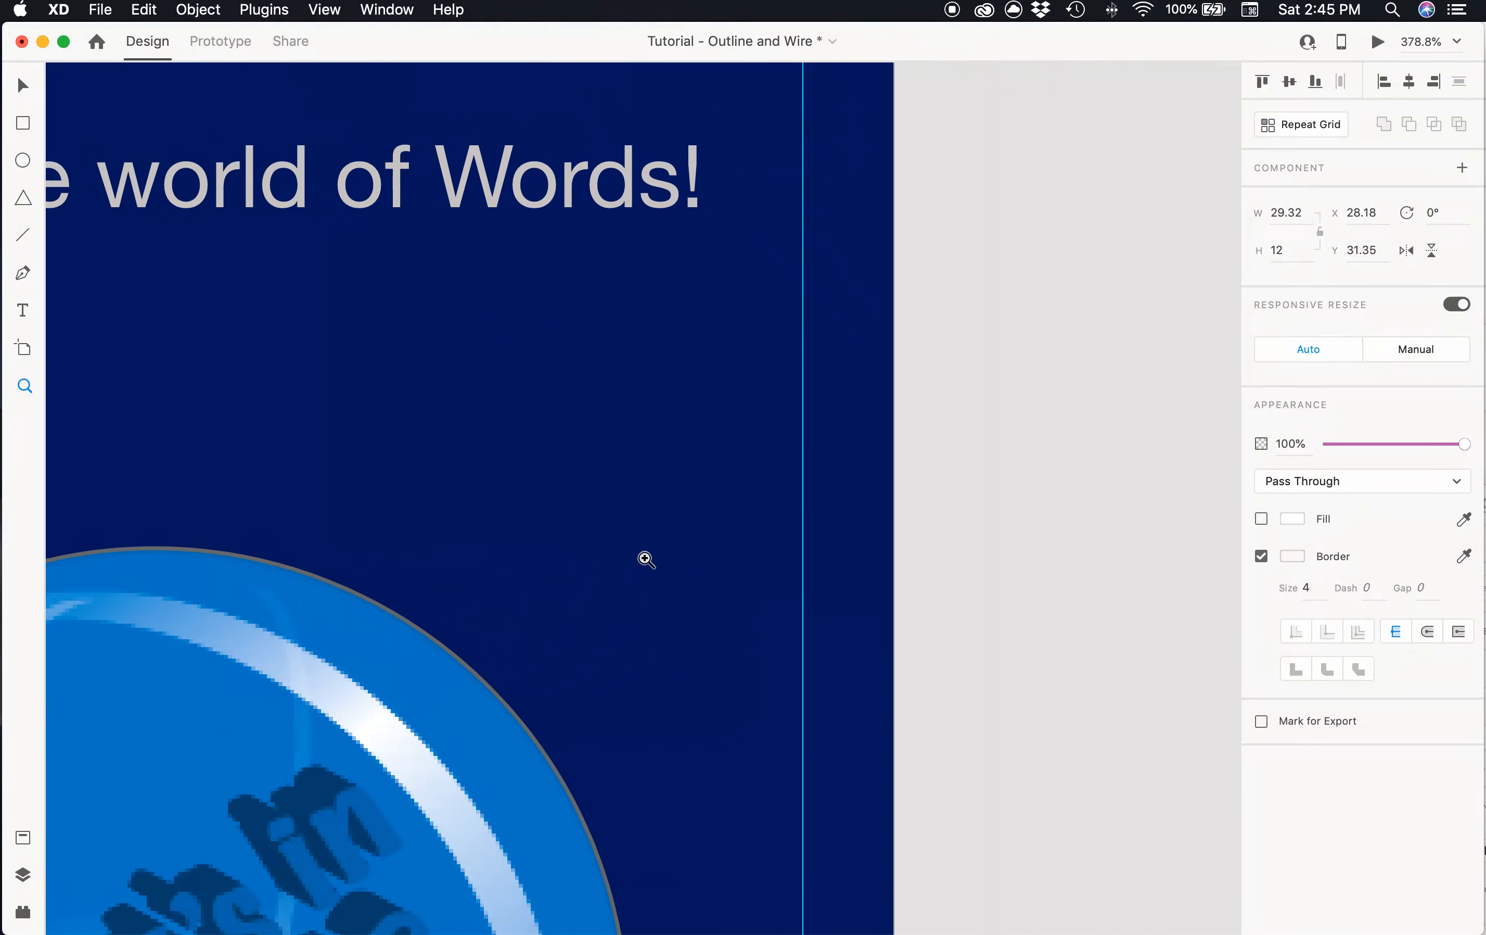
scroll(646, 559, "right", 20)
scroll(645, 559, "down", 4)
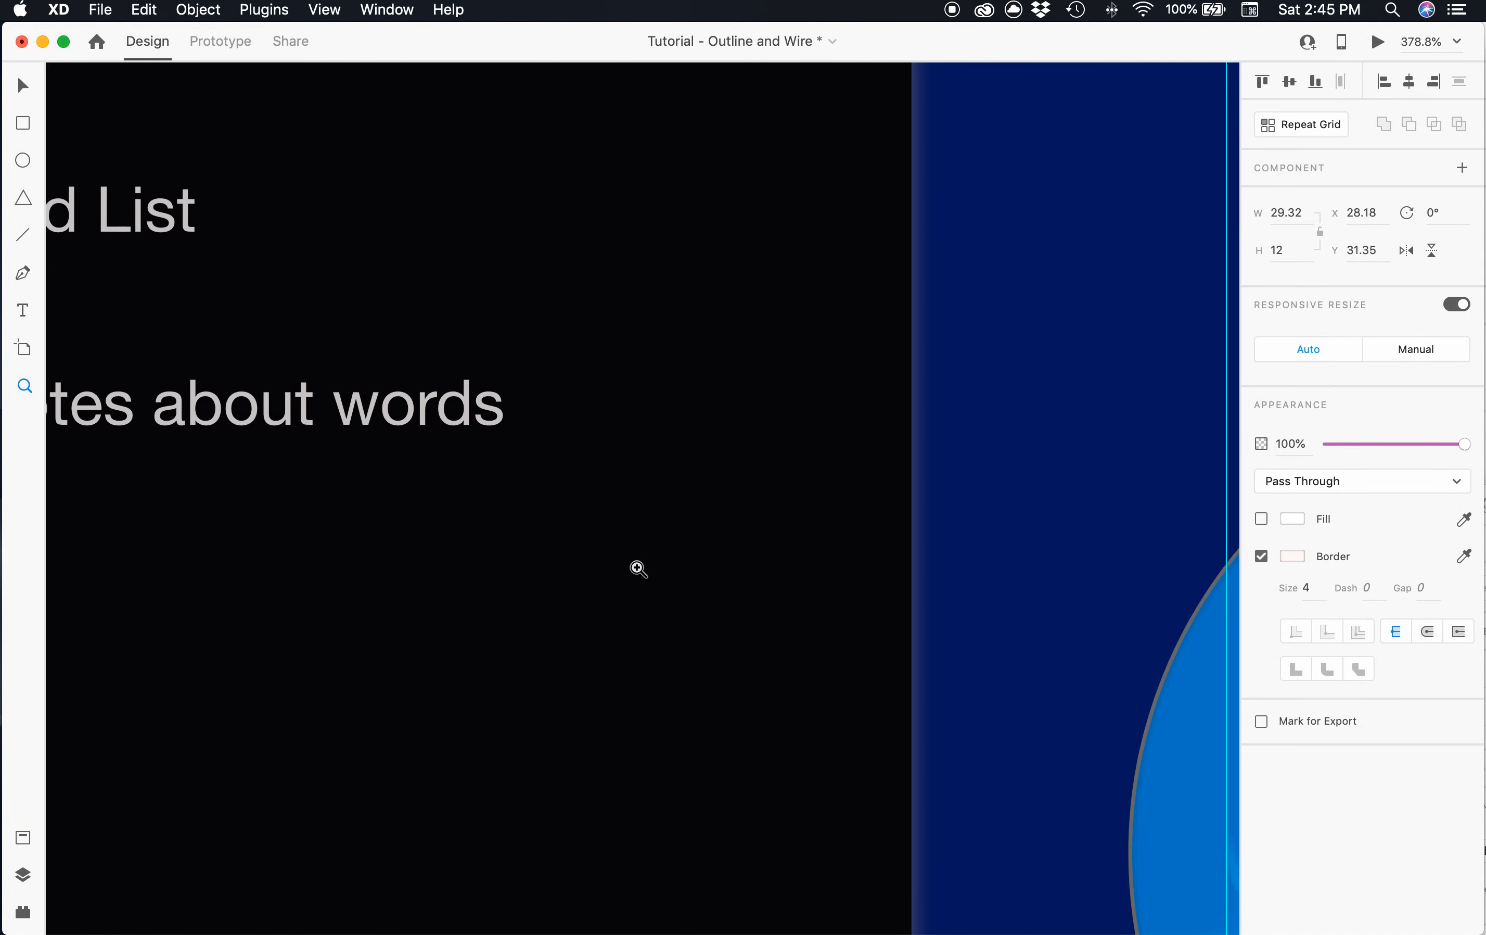
scroll(639, 568, "left", 1)
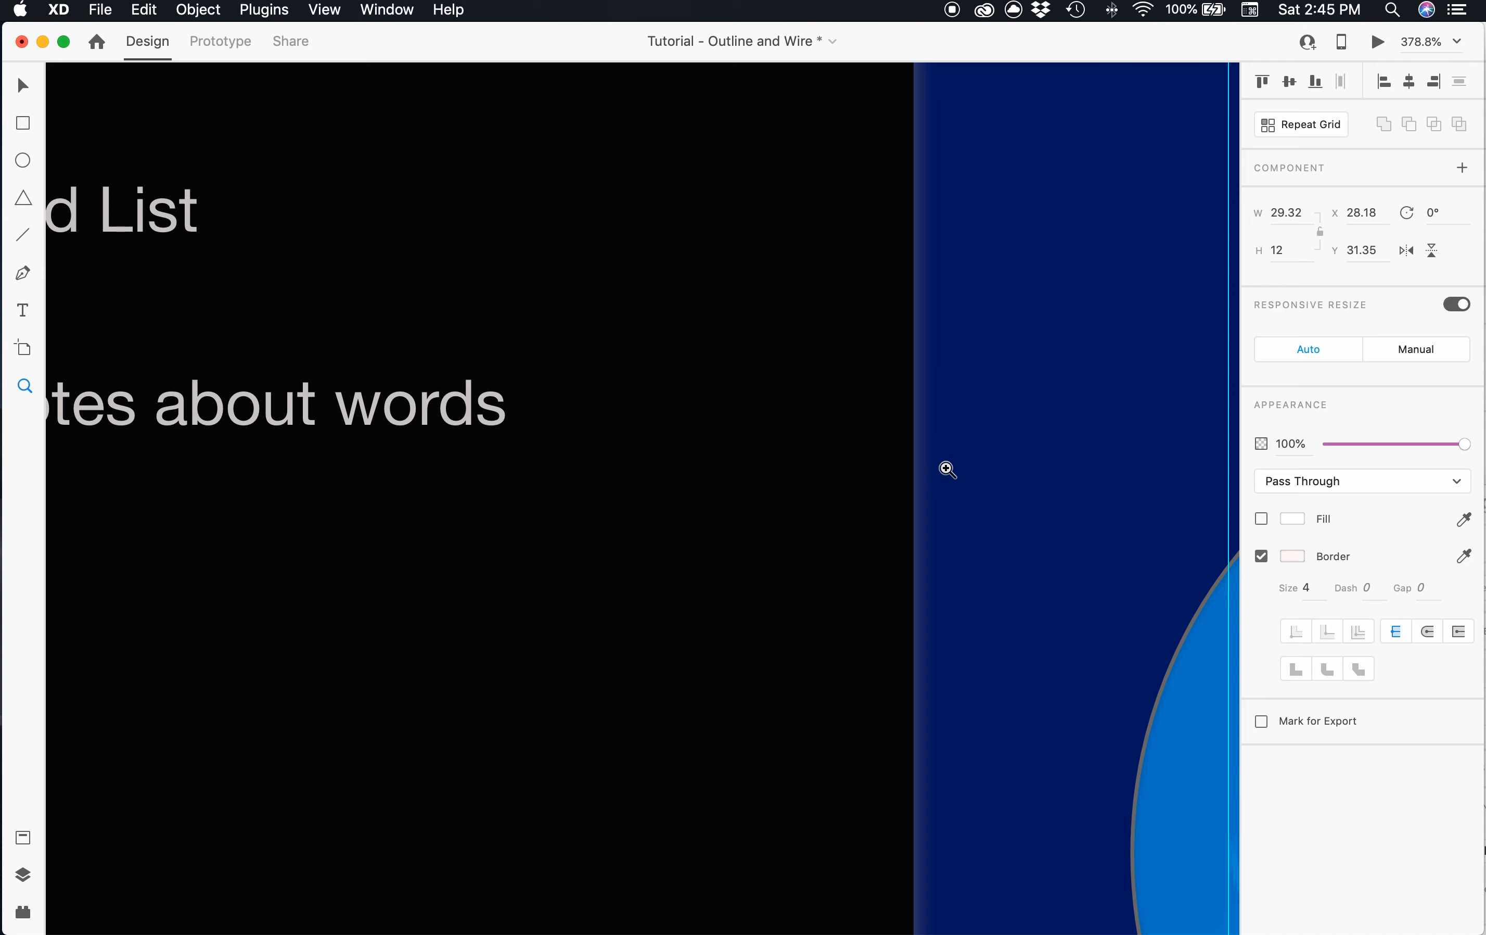
key("super+1")
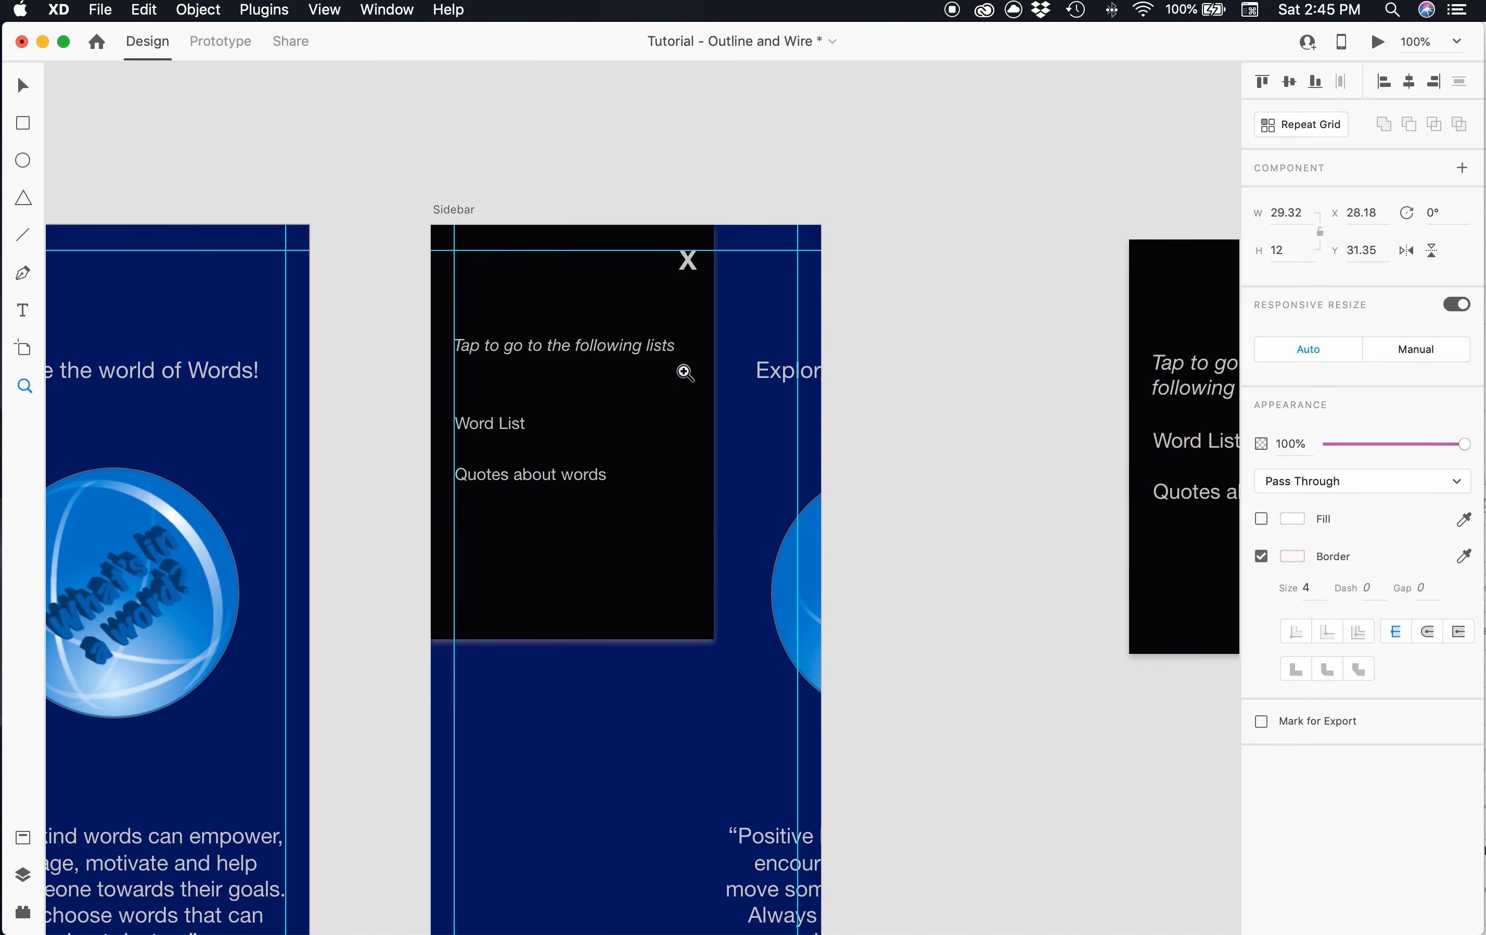
- Preview the Home artboard in the preview window, reposition the window, and close it
scroll(681, 369, "left", 10)
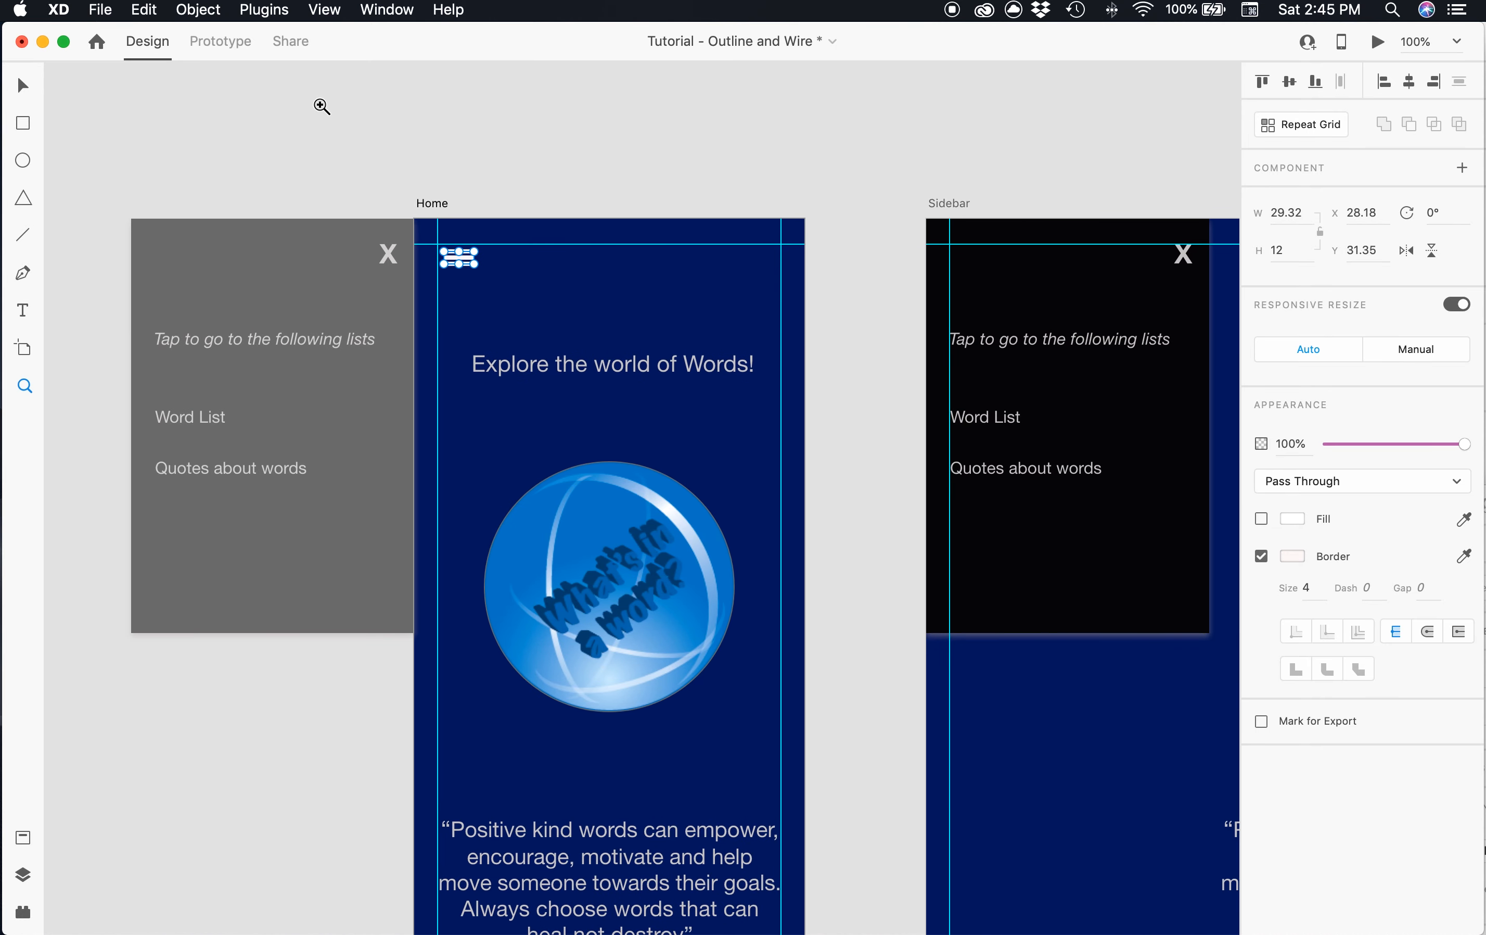
left_click(427, 204)
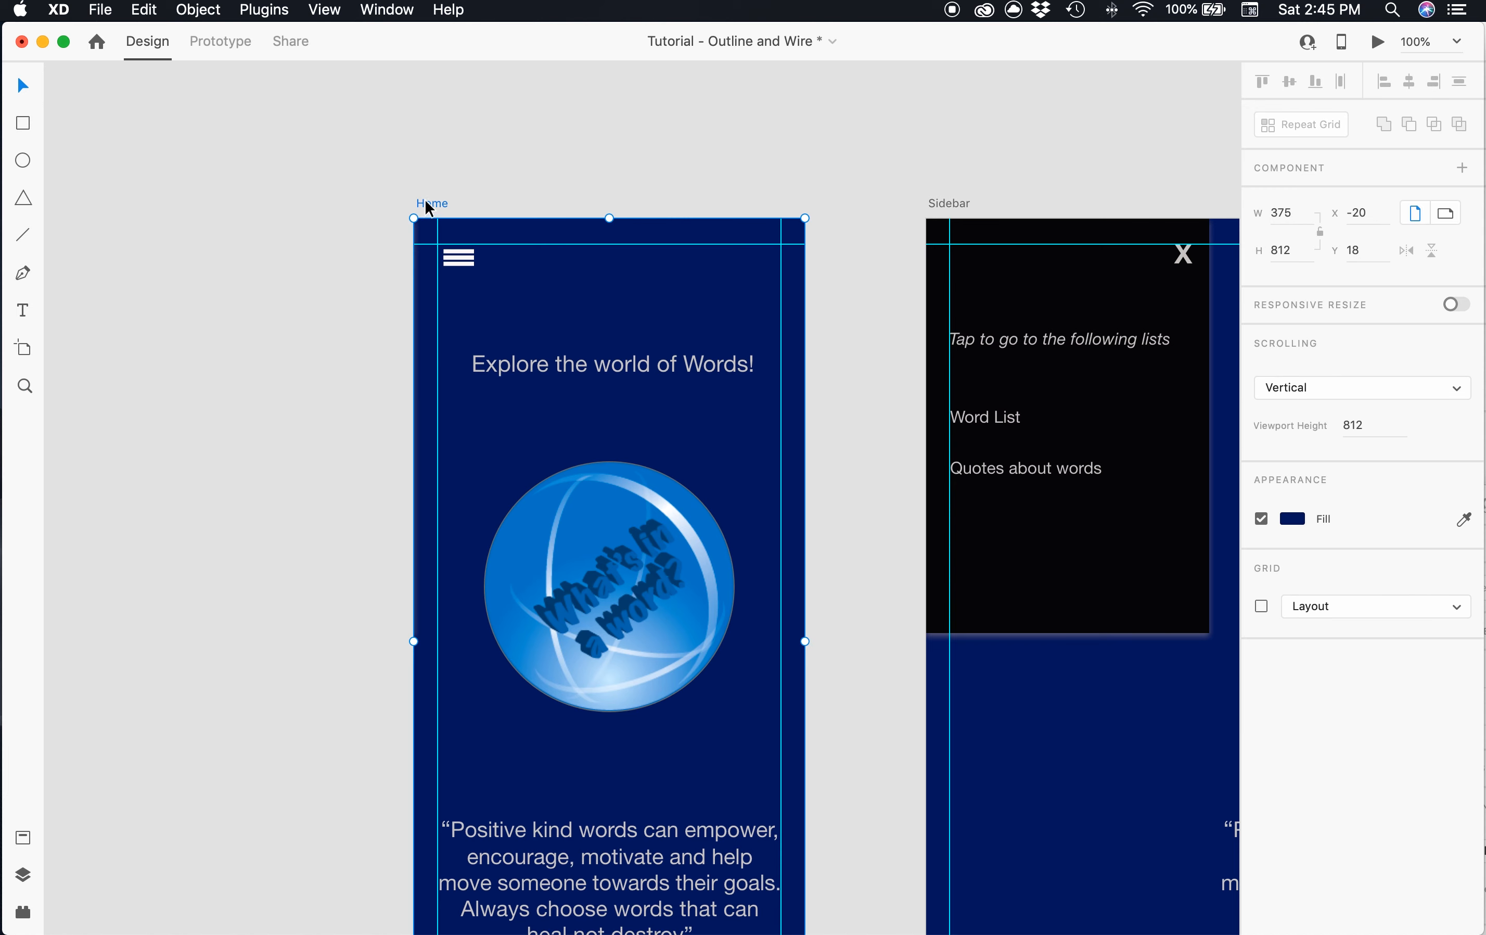
left_click(1377, 45)
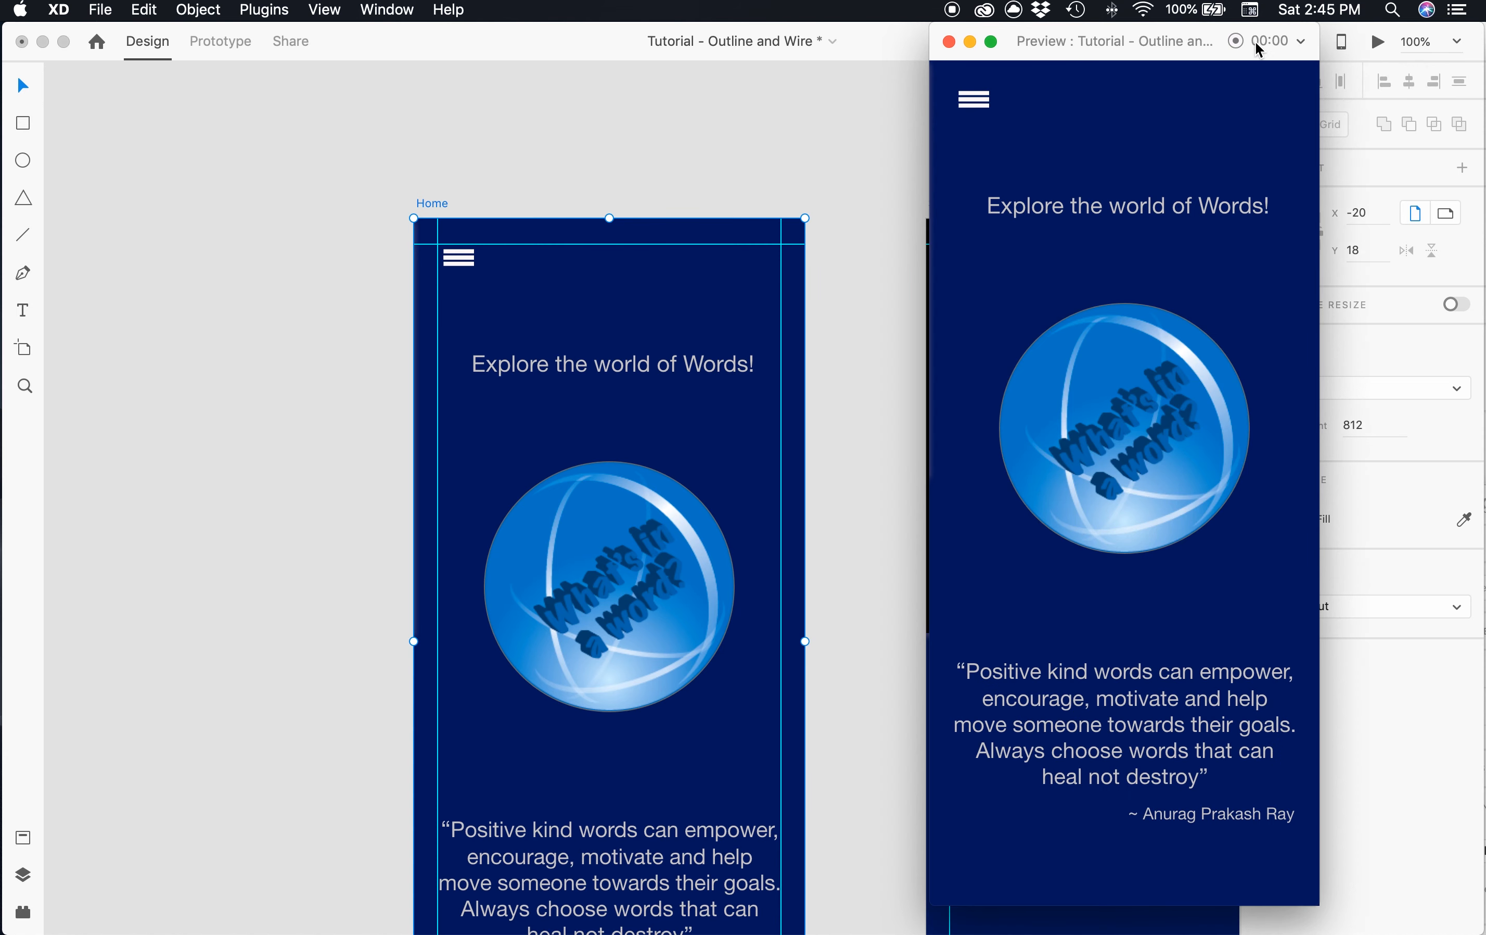
left_click_drag(1148, 44, 280, 78)
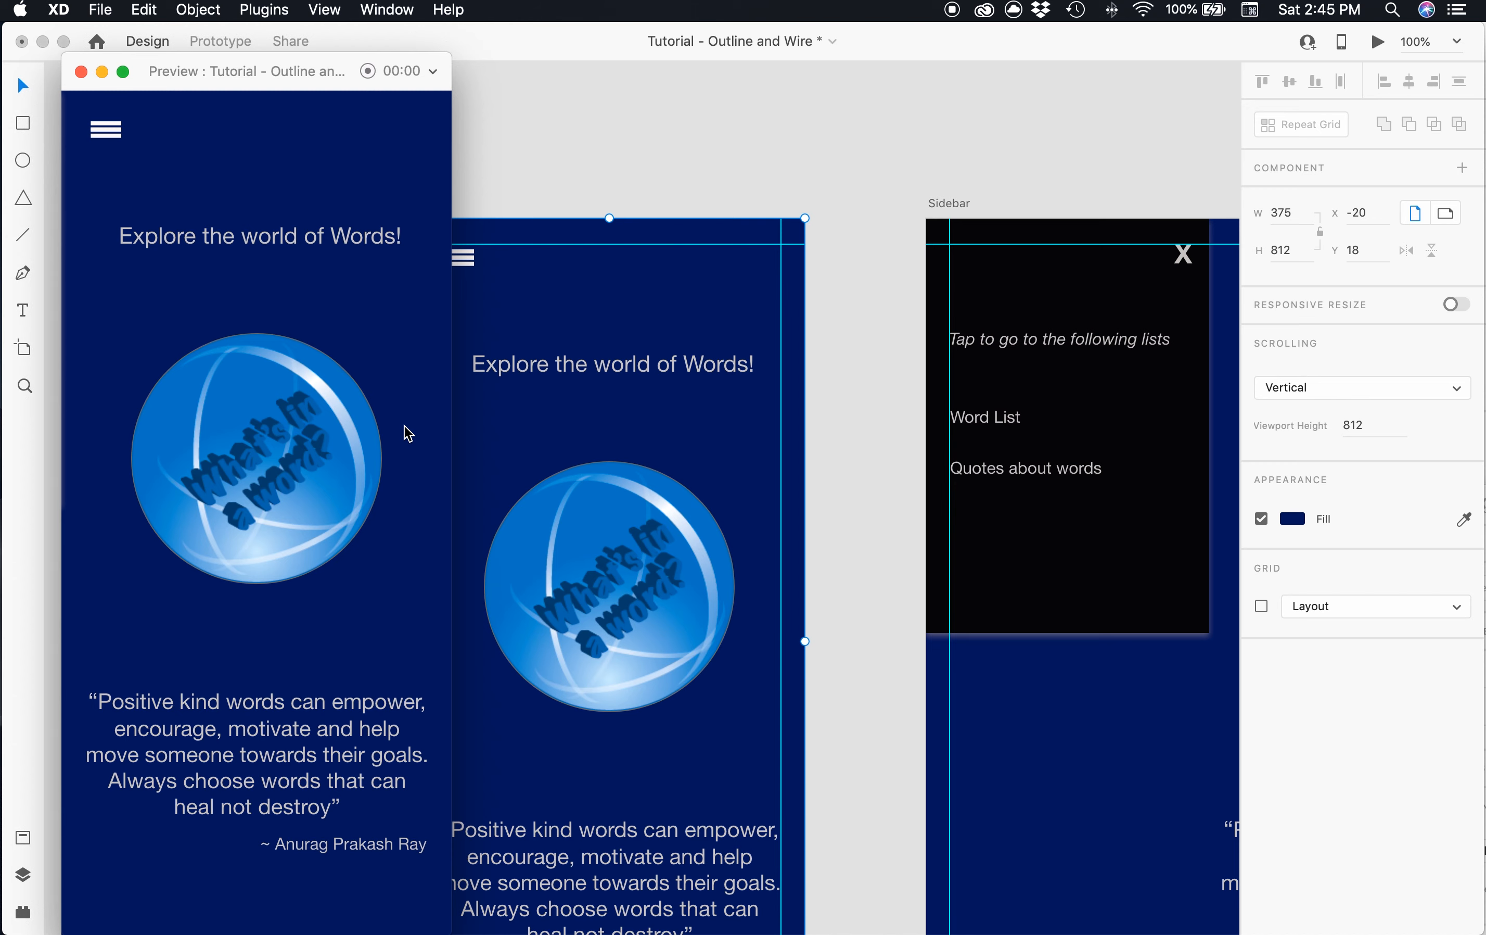
left_click(81, 71)
- Examine the Sidebar artboard's heading and its Word List and Quotes about words entries up close
key("super+0")
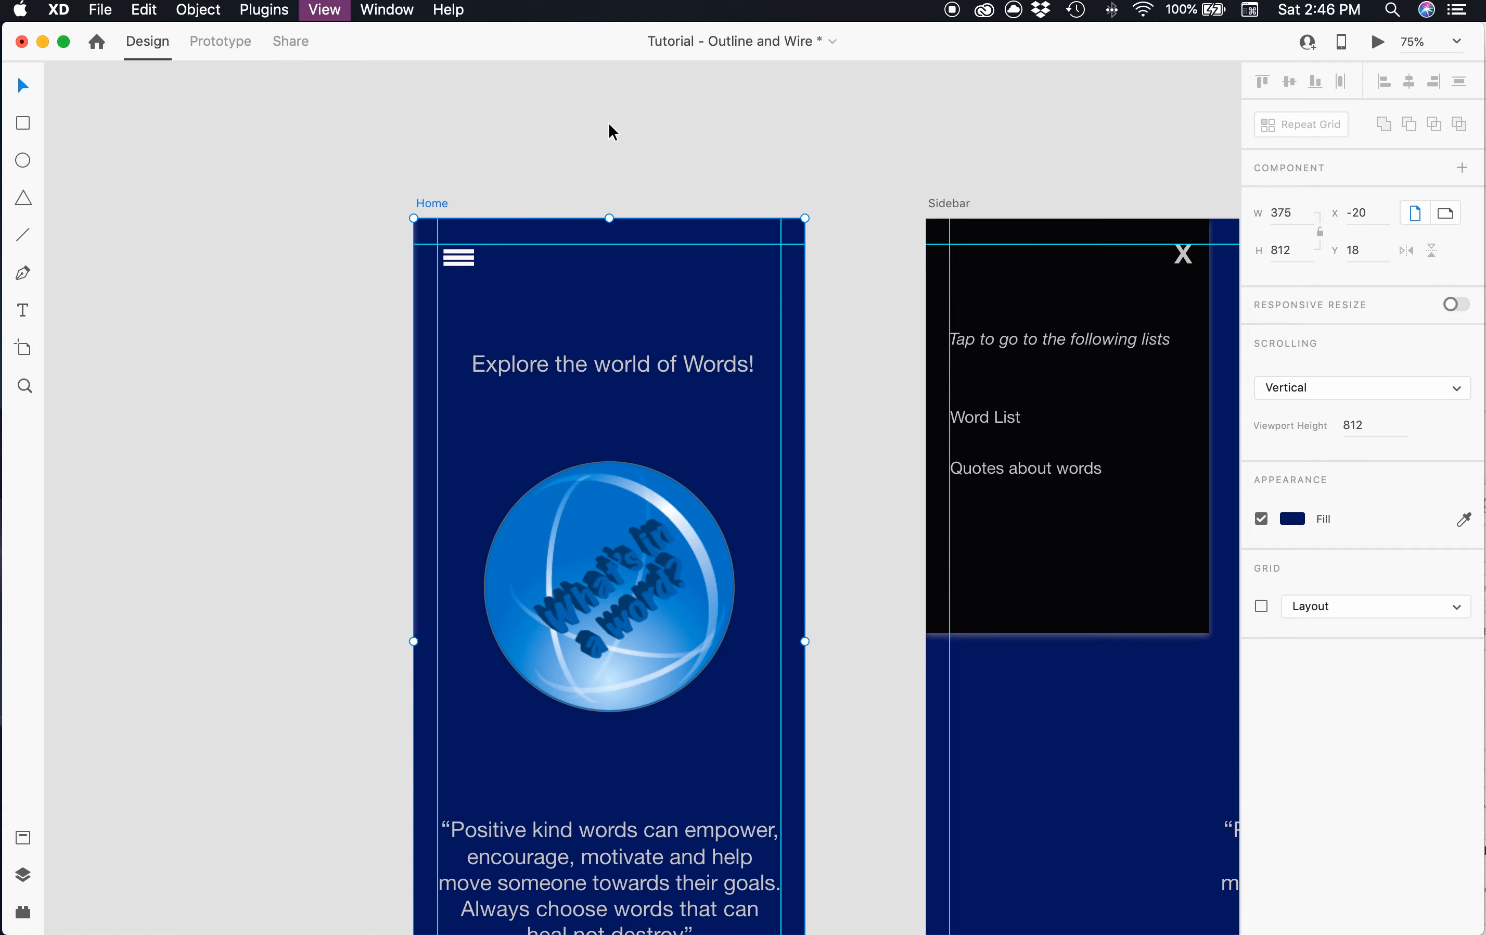
scroll(606, 322, "down", 5)
scroll(606, 322, "right", 6)
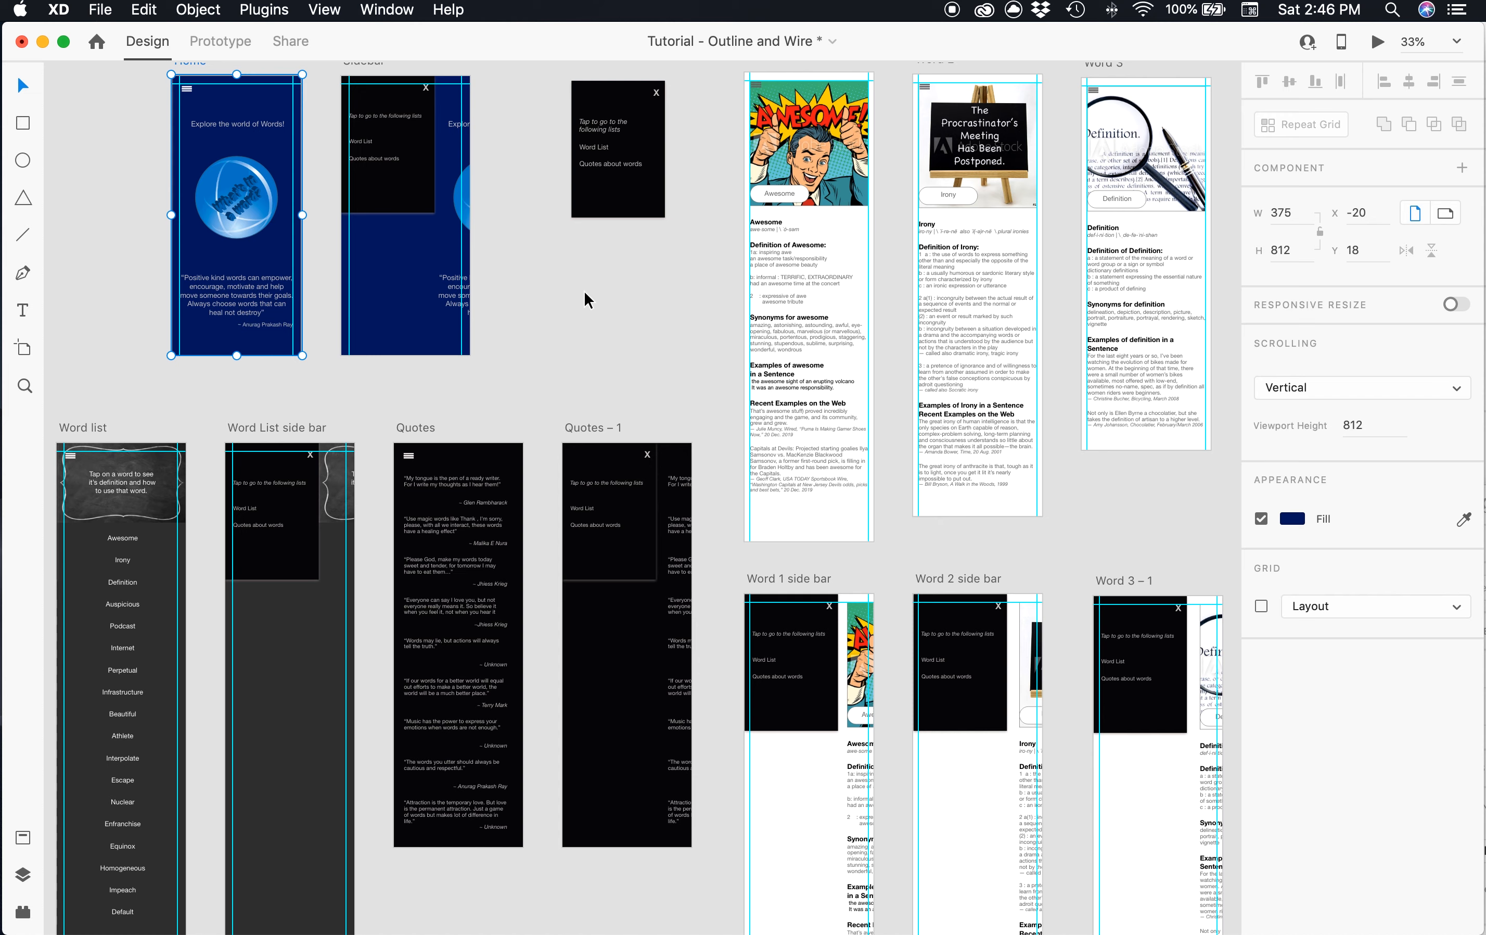
scroll(548, 335, "right", 1)
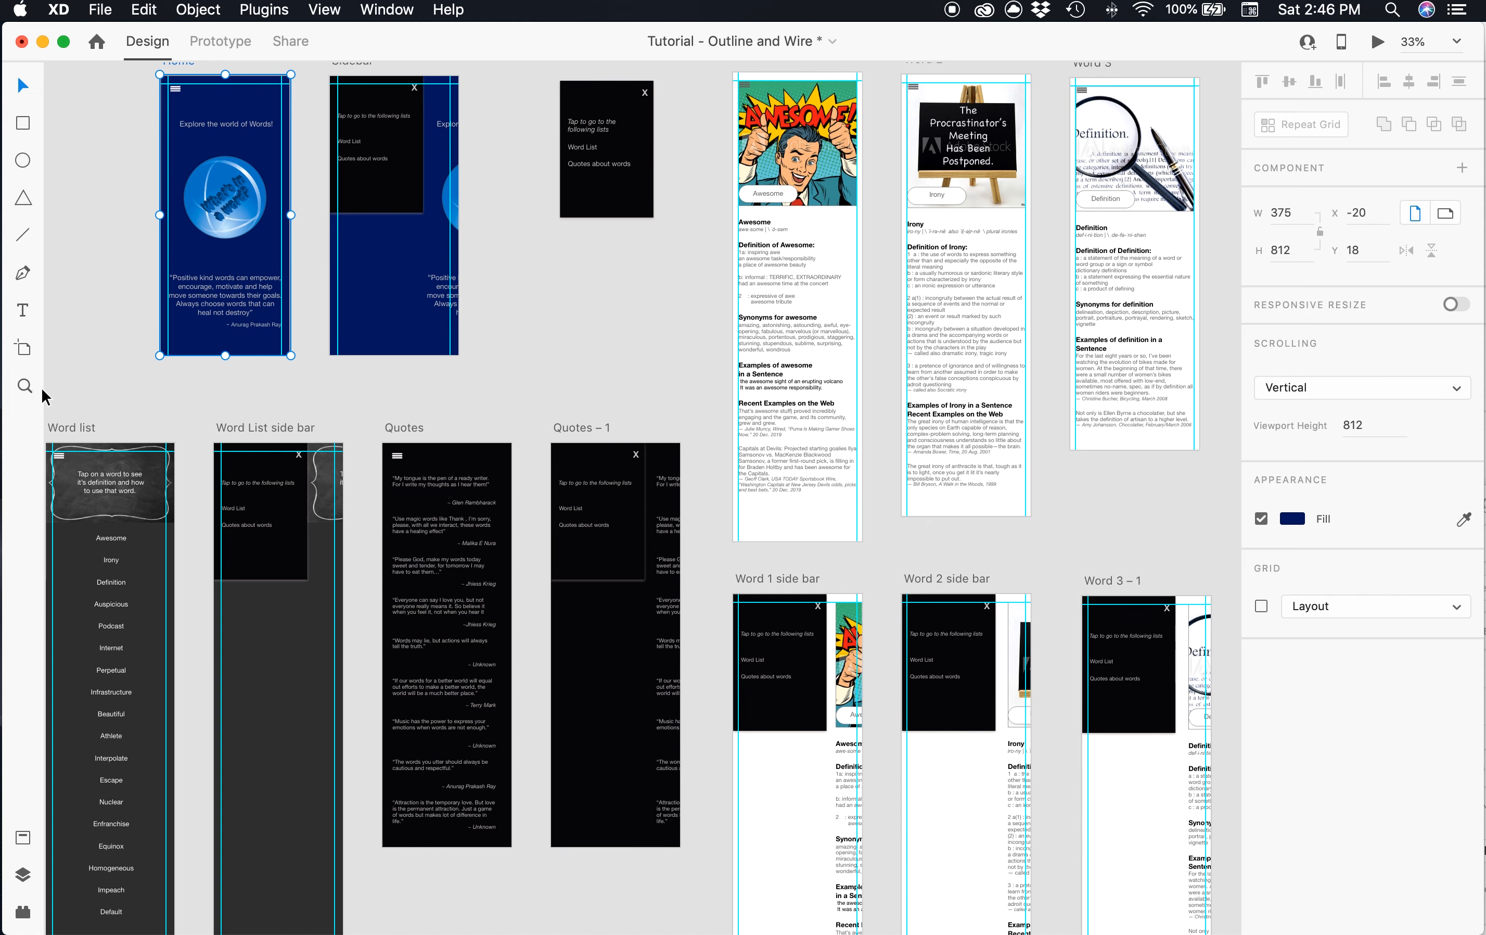
left_click(25, 386)
left_click_drag(318, 74, 481, 265)
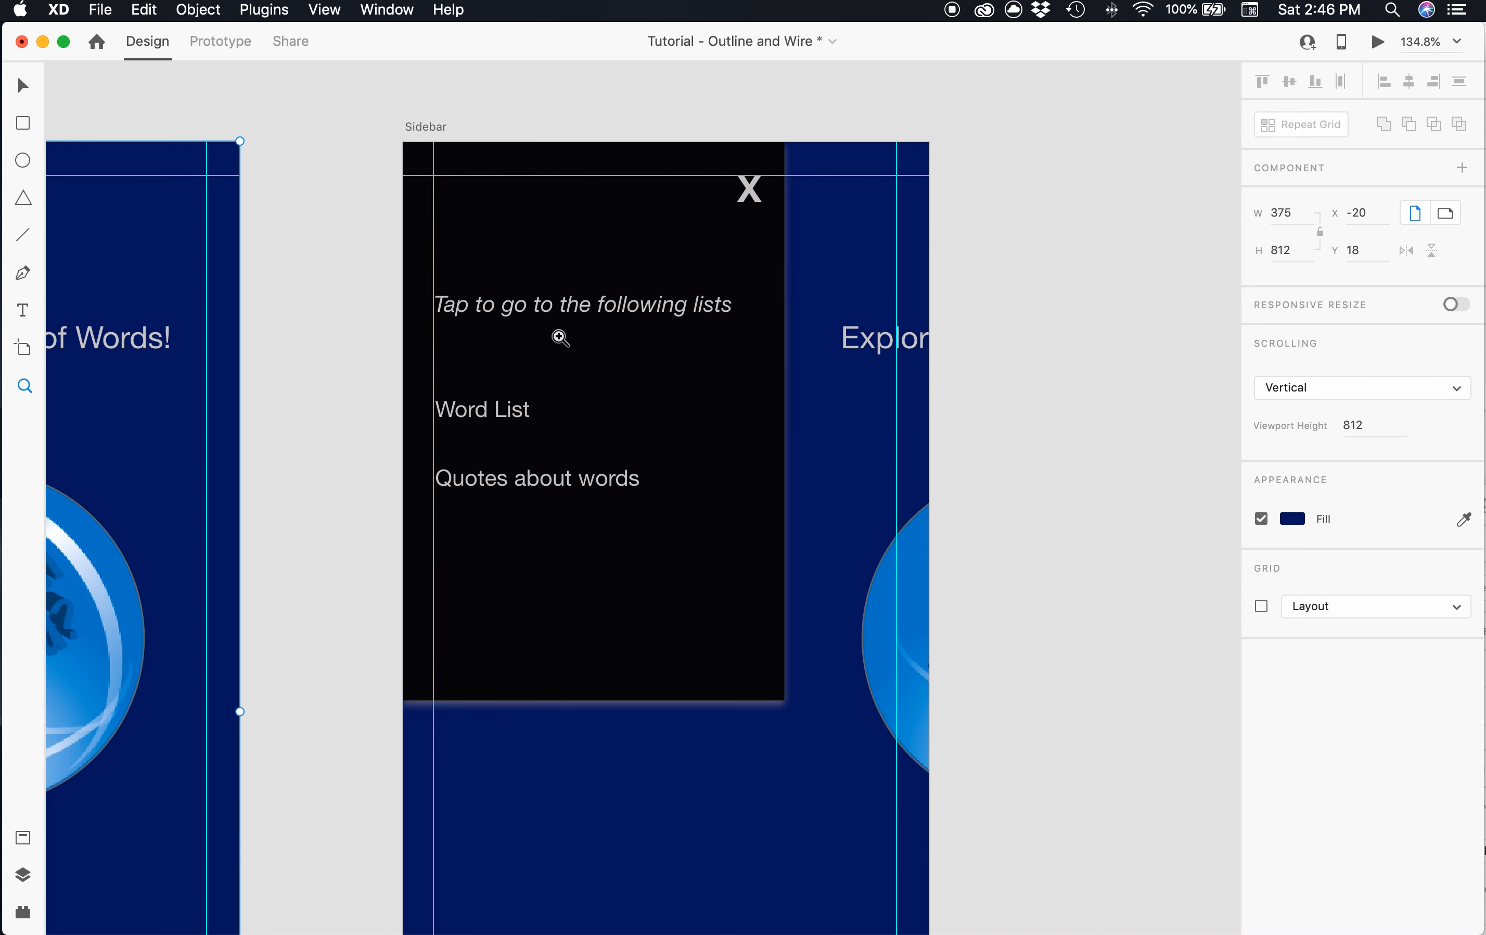
scroll(440, 333, "up", 1)
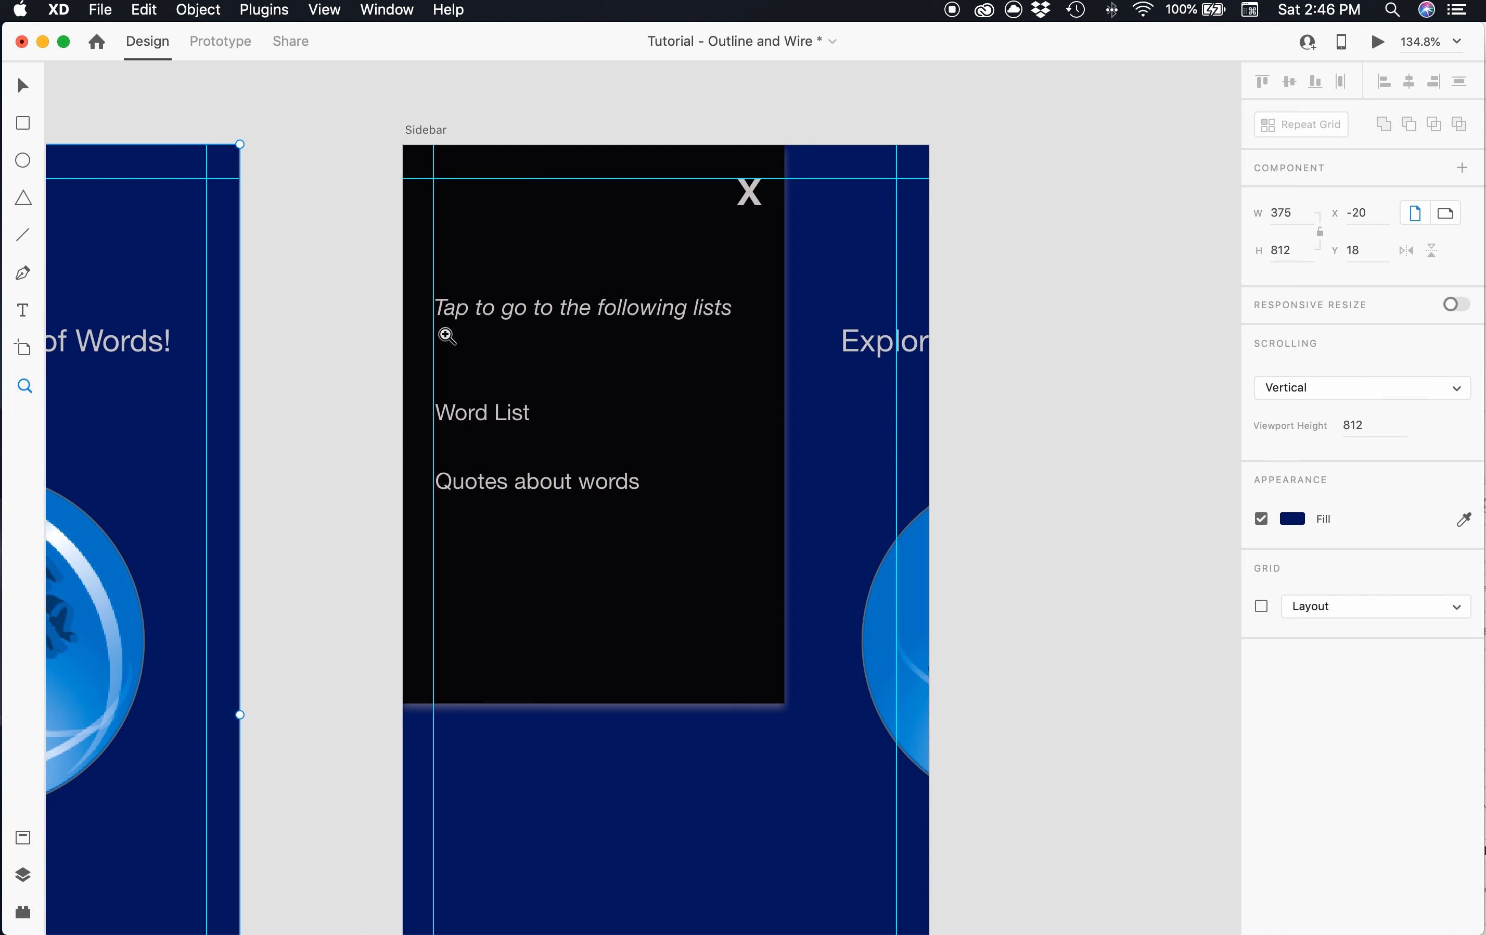
scroll(756, 322, "left", 1)
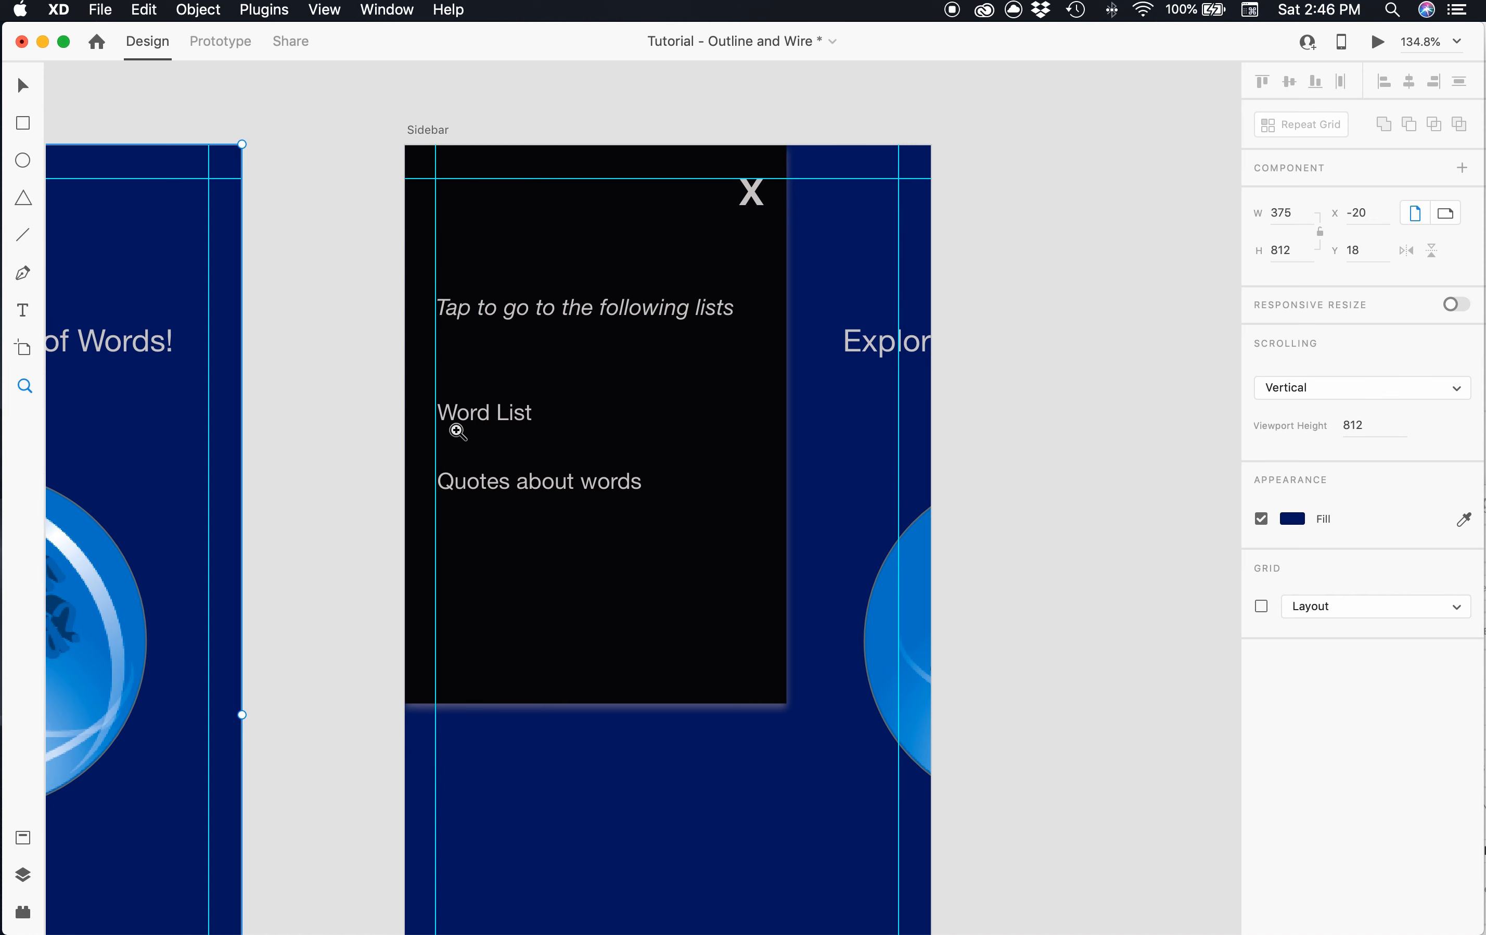
scroll(445, 427, "up", 1)
scroll(625, 512, "right", 1)
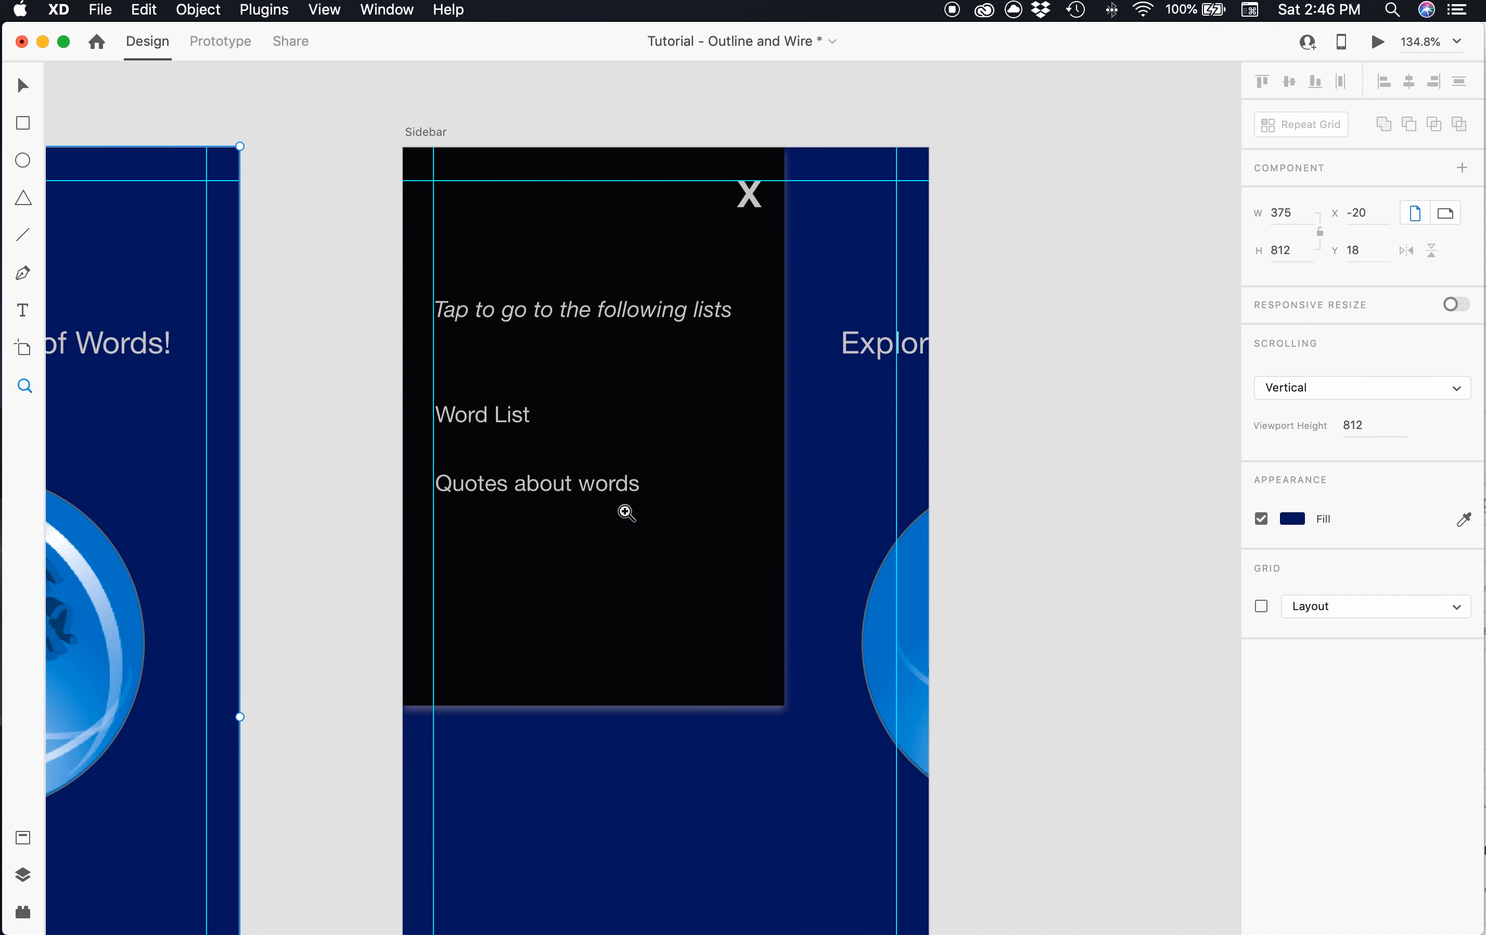
scroll(625, 512, "left", 1)
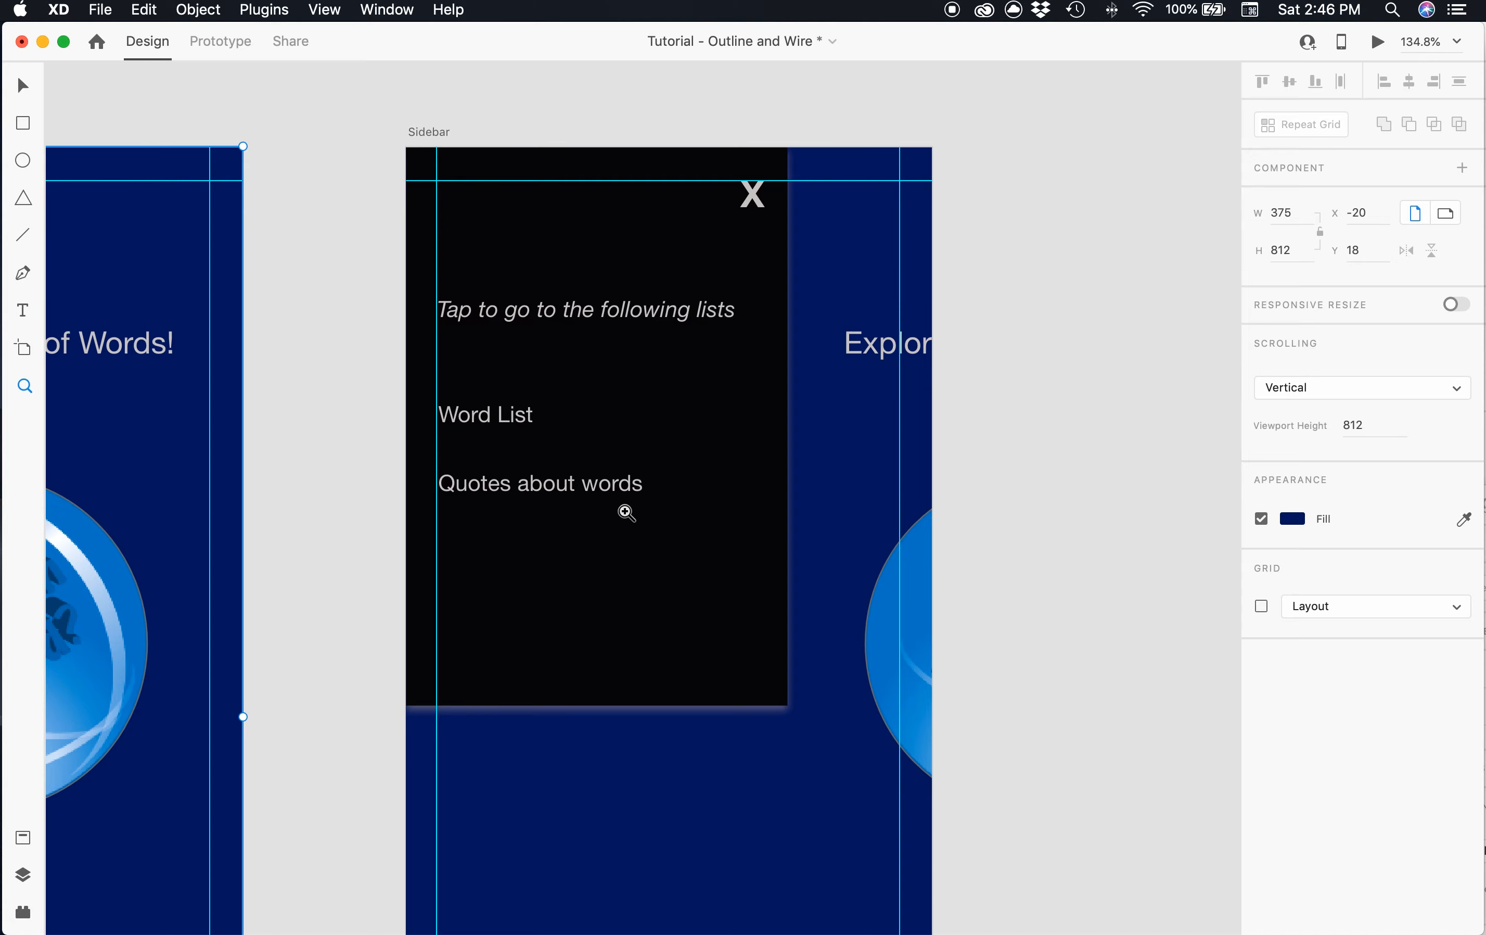
- Look over the whole set of artboards at 25% zoom and switch to Prototype mode
key("super+0")
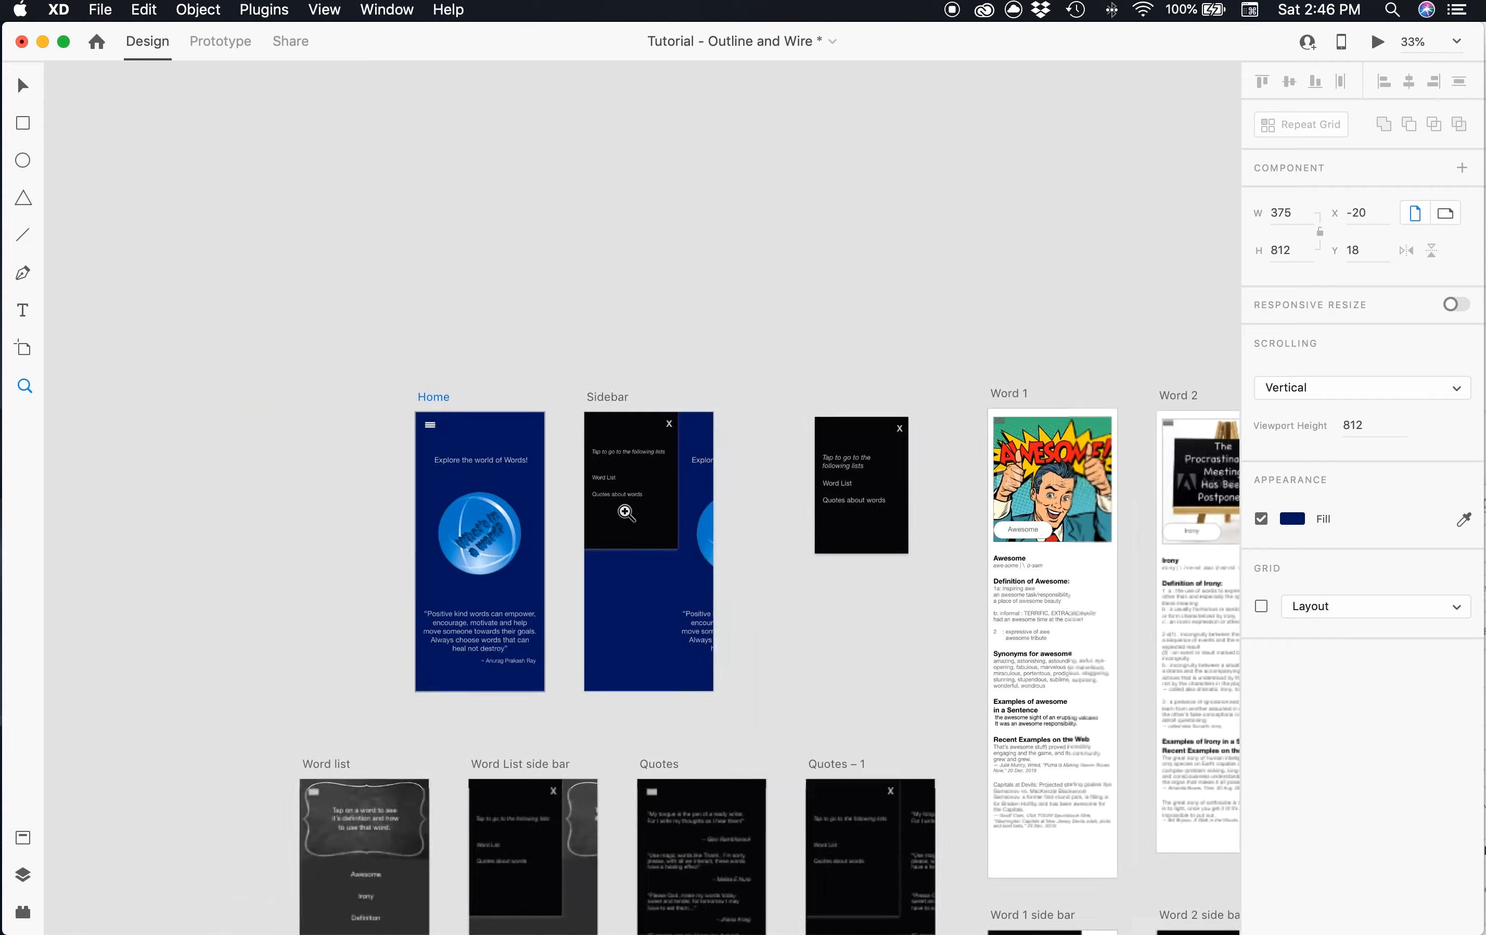
scroll(537, 443, "down", 5)
scroll(537, 444, "right", 4)
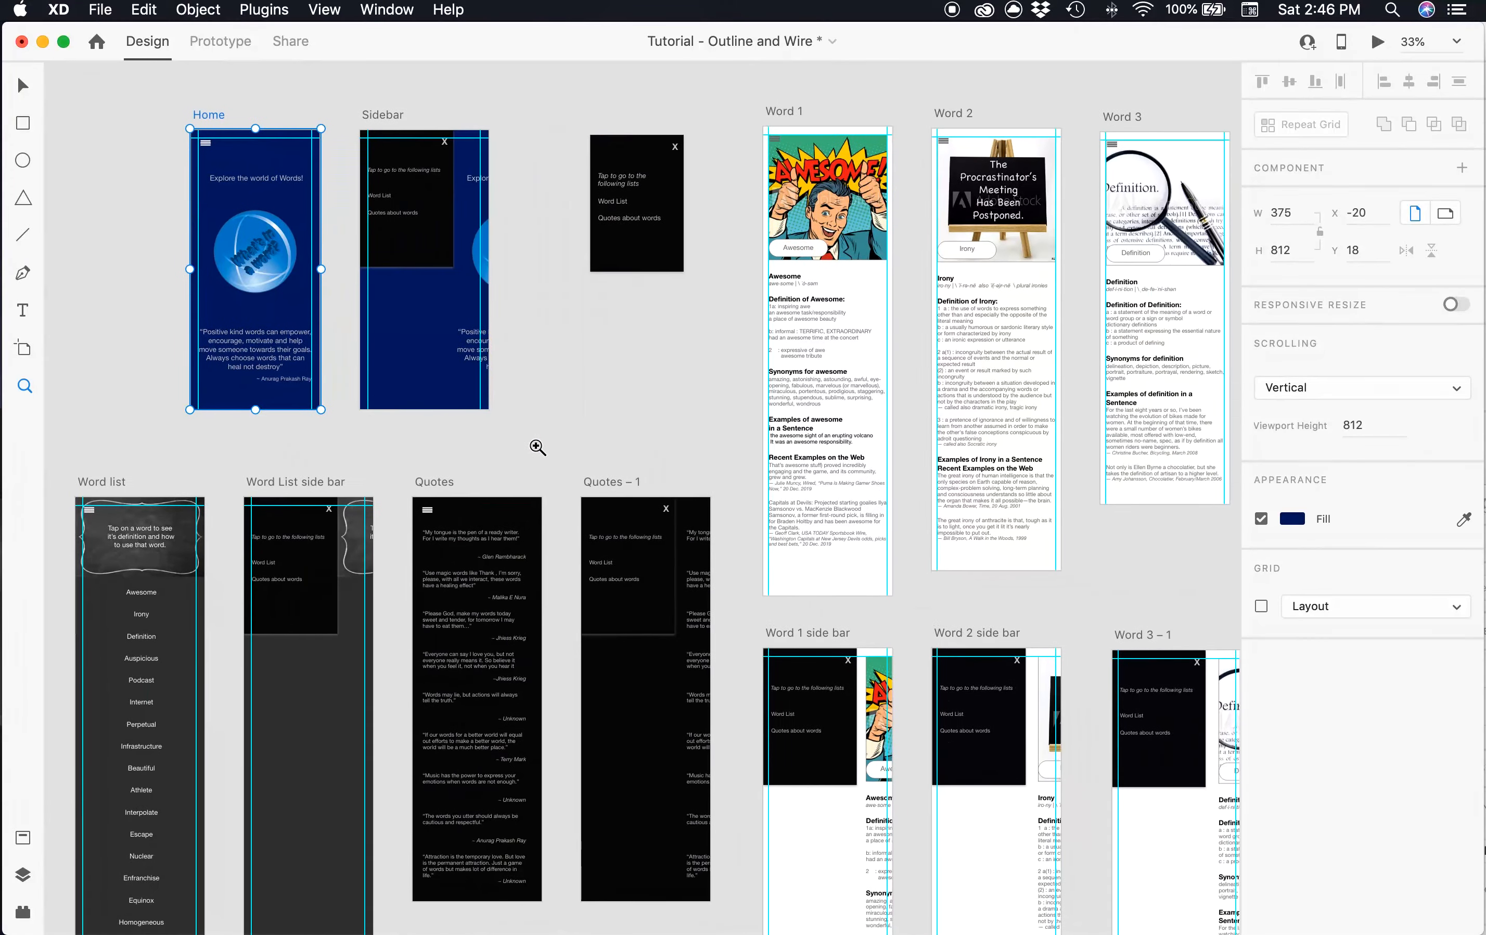
key("super+minus")
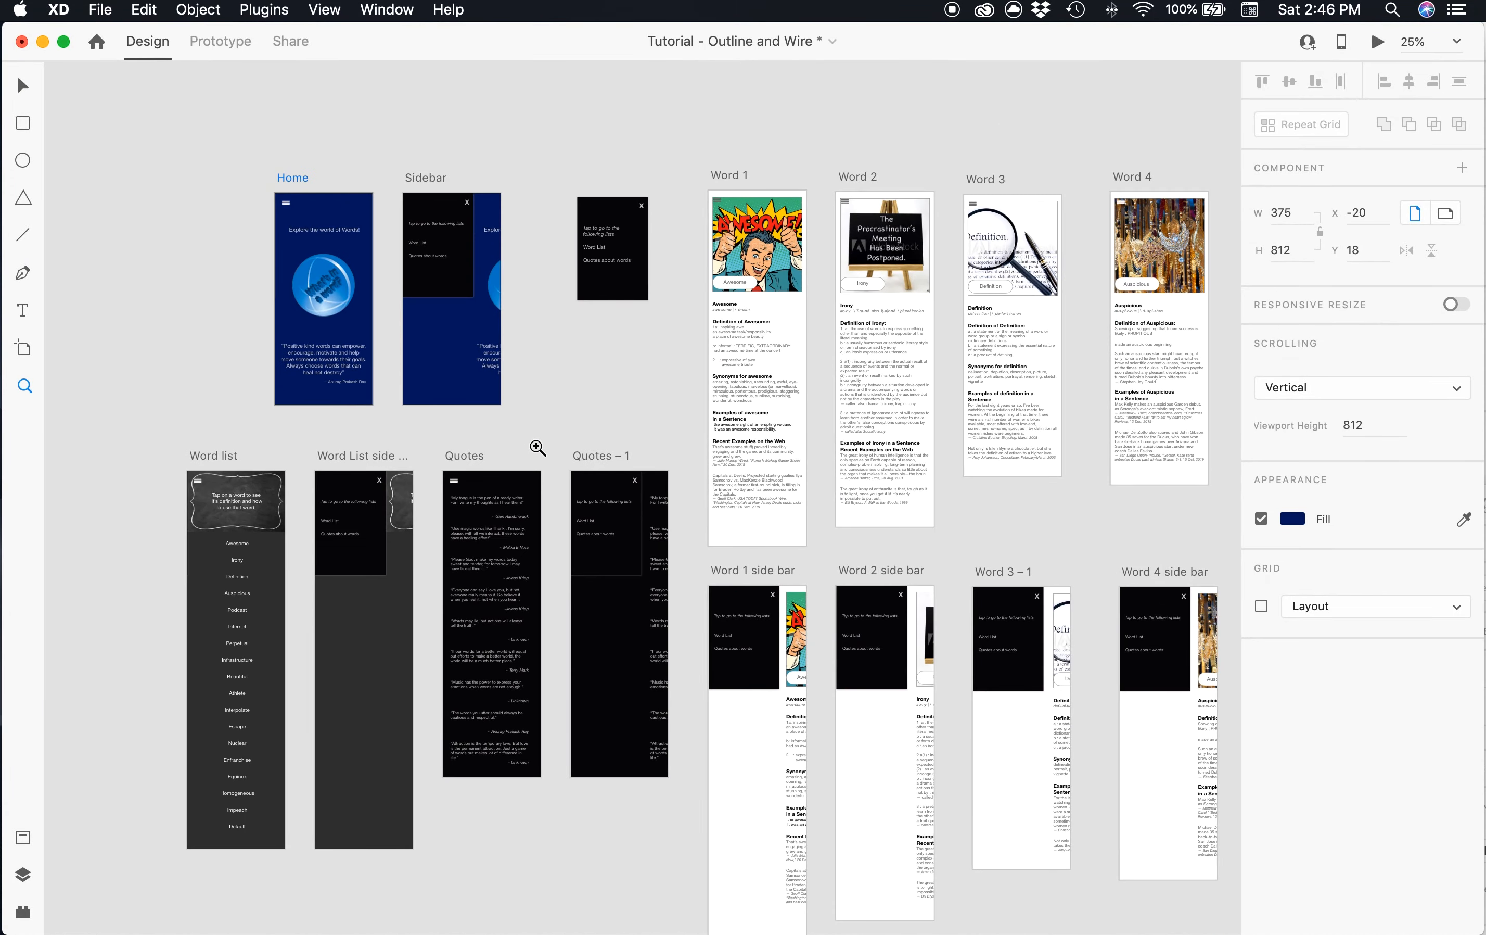
scroll(537, 446, "right", 5)
scroll(537, 446, "down", 2)
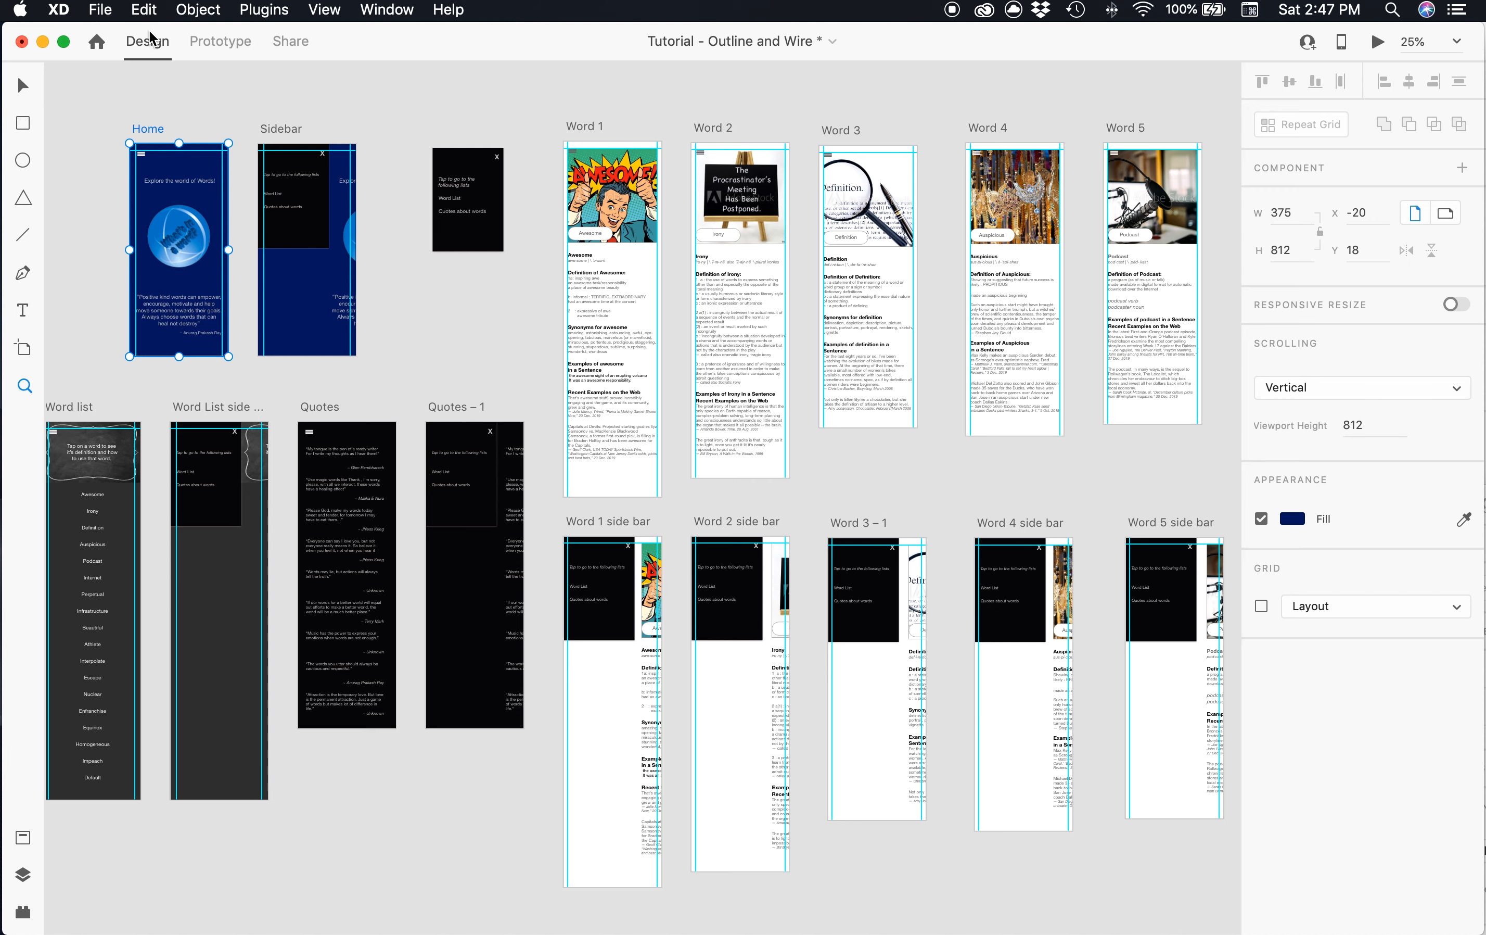
left_click(218, 43)
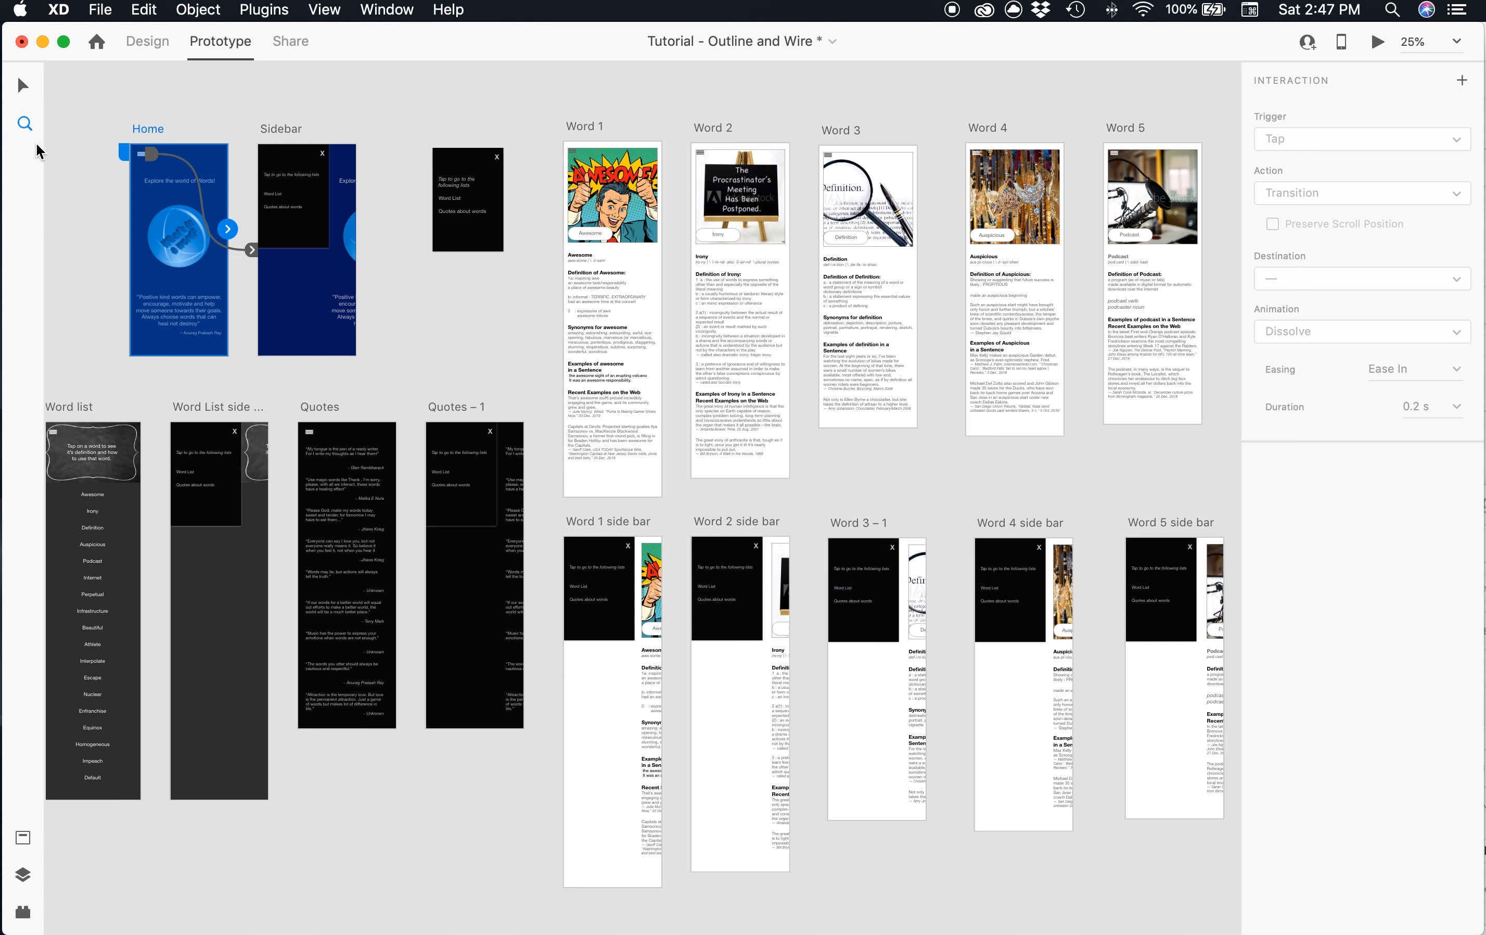
- Select the Sidebar artboard to show the prototype links running to and from it
left_click_drag(92, 104, 541, 813)
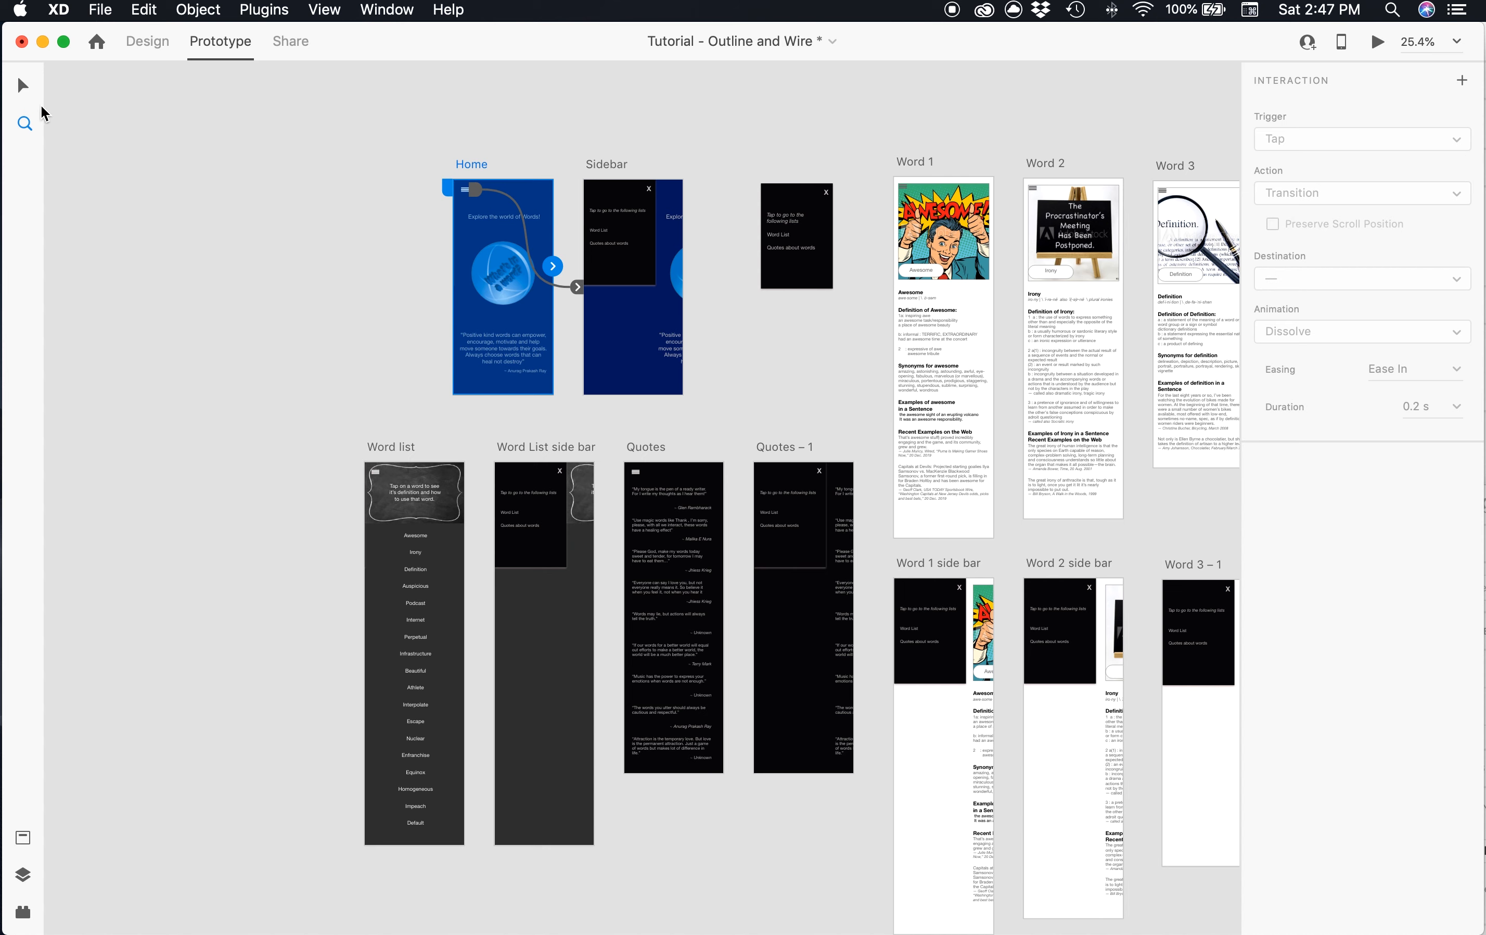
left_click(25, 87)
left_click(608, 165)
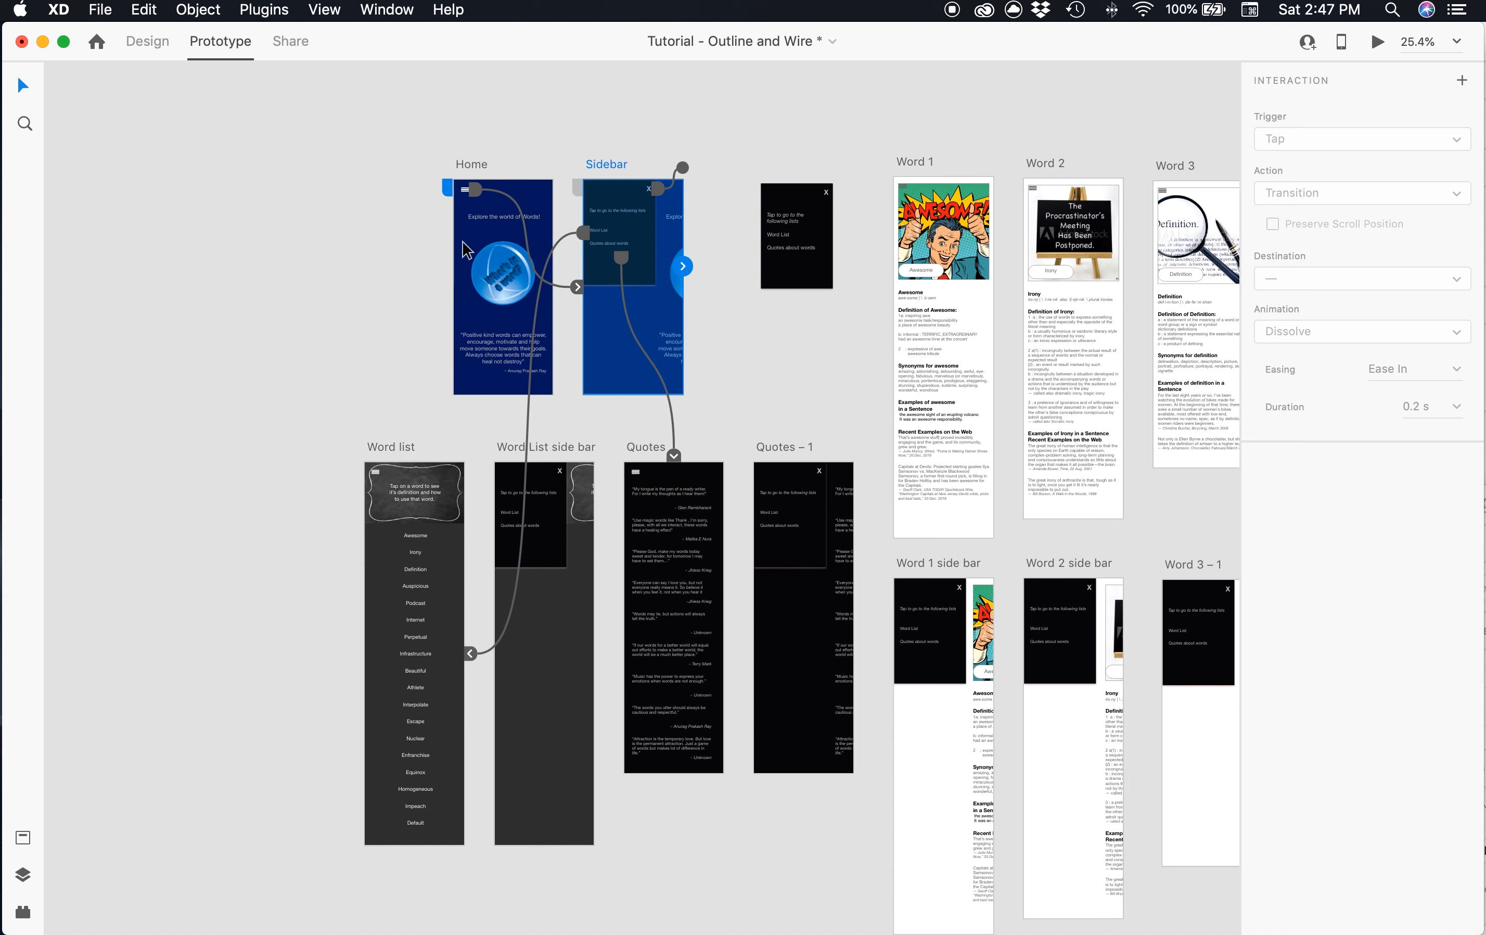
- Remove the existing link between the Home artboard's hamburger icon and the Sidebar artboard
left_click(25, 124)
left_click_drag(441, 144, 769, 448)
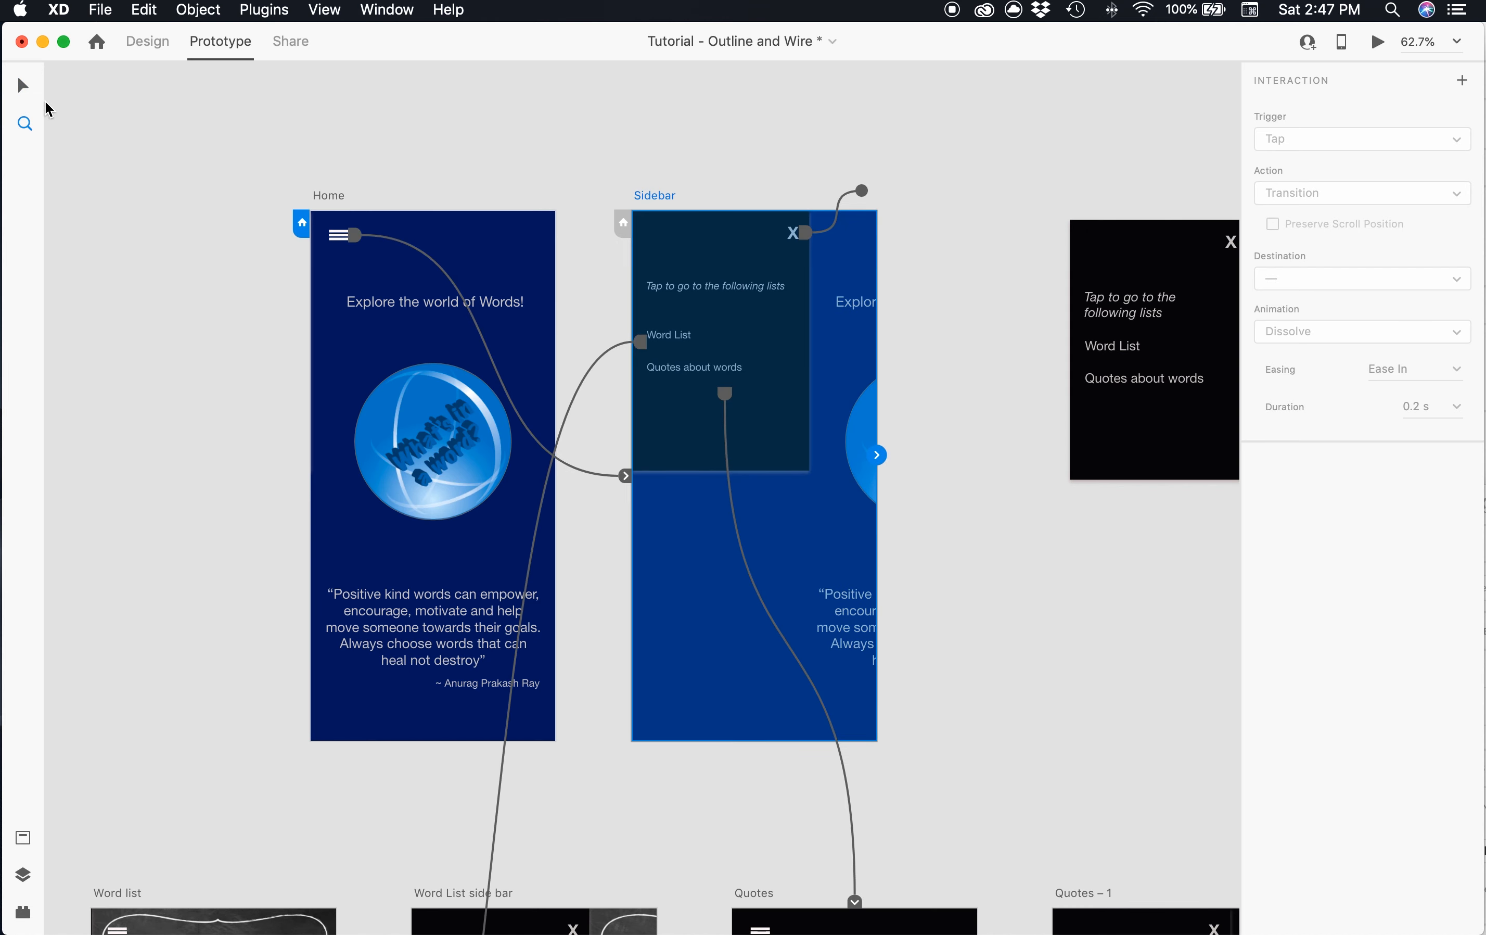
left_click(25, 86)
left_click_drag(625, 475, 420, 284)
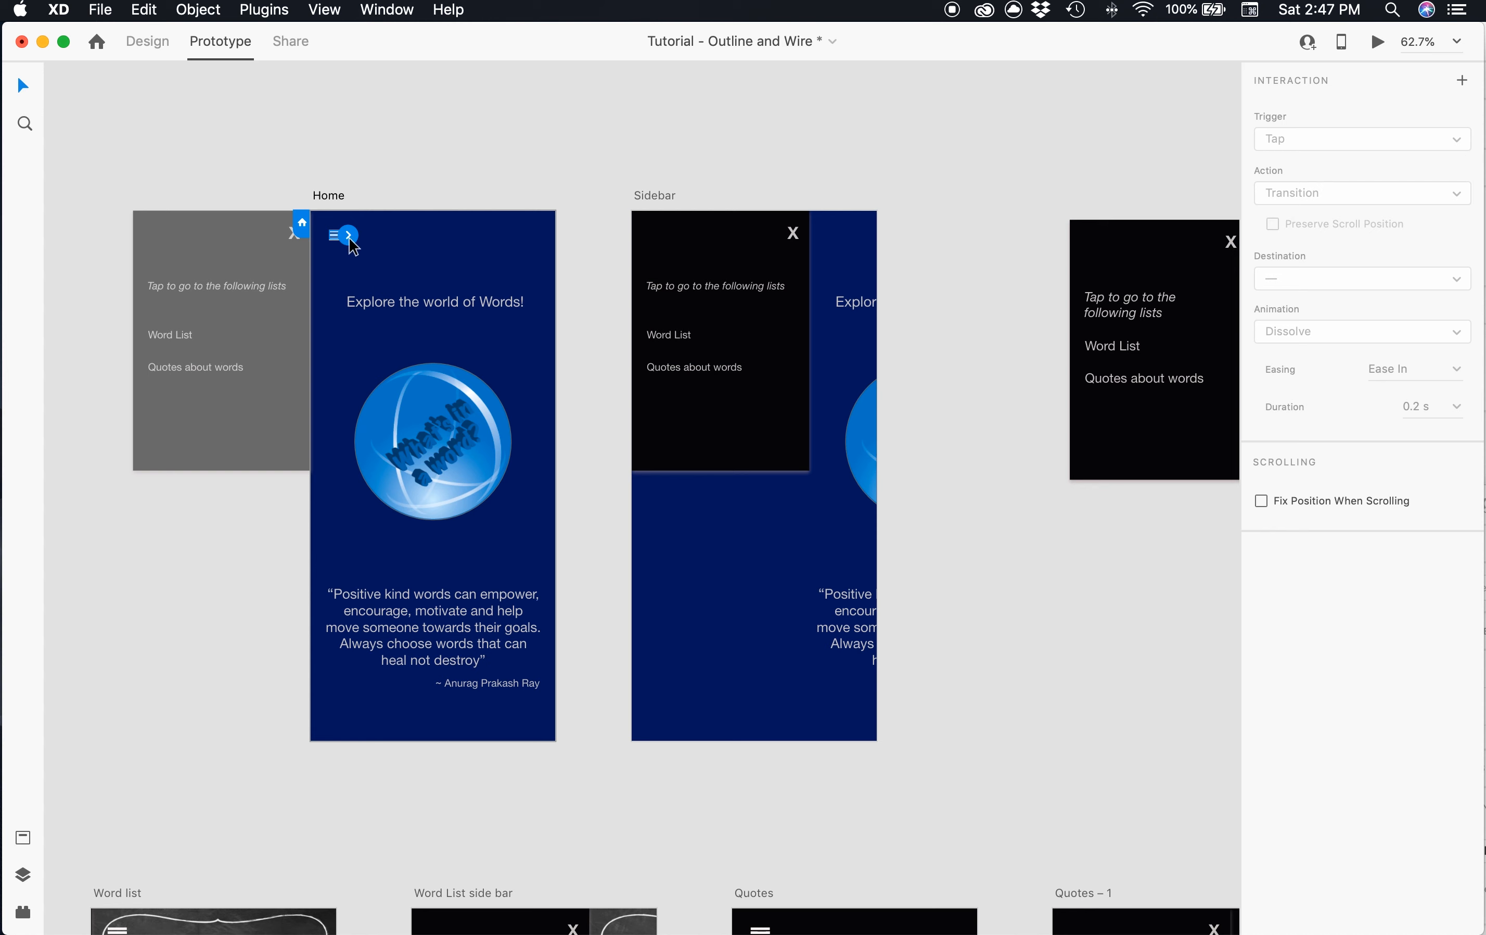
- Link Home's hamburger icon to the Sidebar artboard with a tap-triggered Auto-Animate action and Ease In easing
left_click_drag(352, 245, 655, 435)
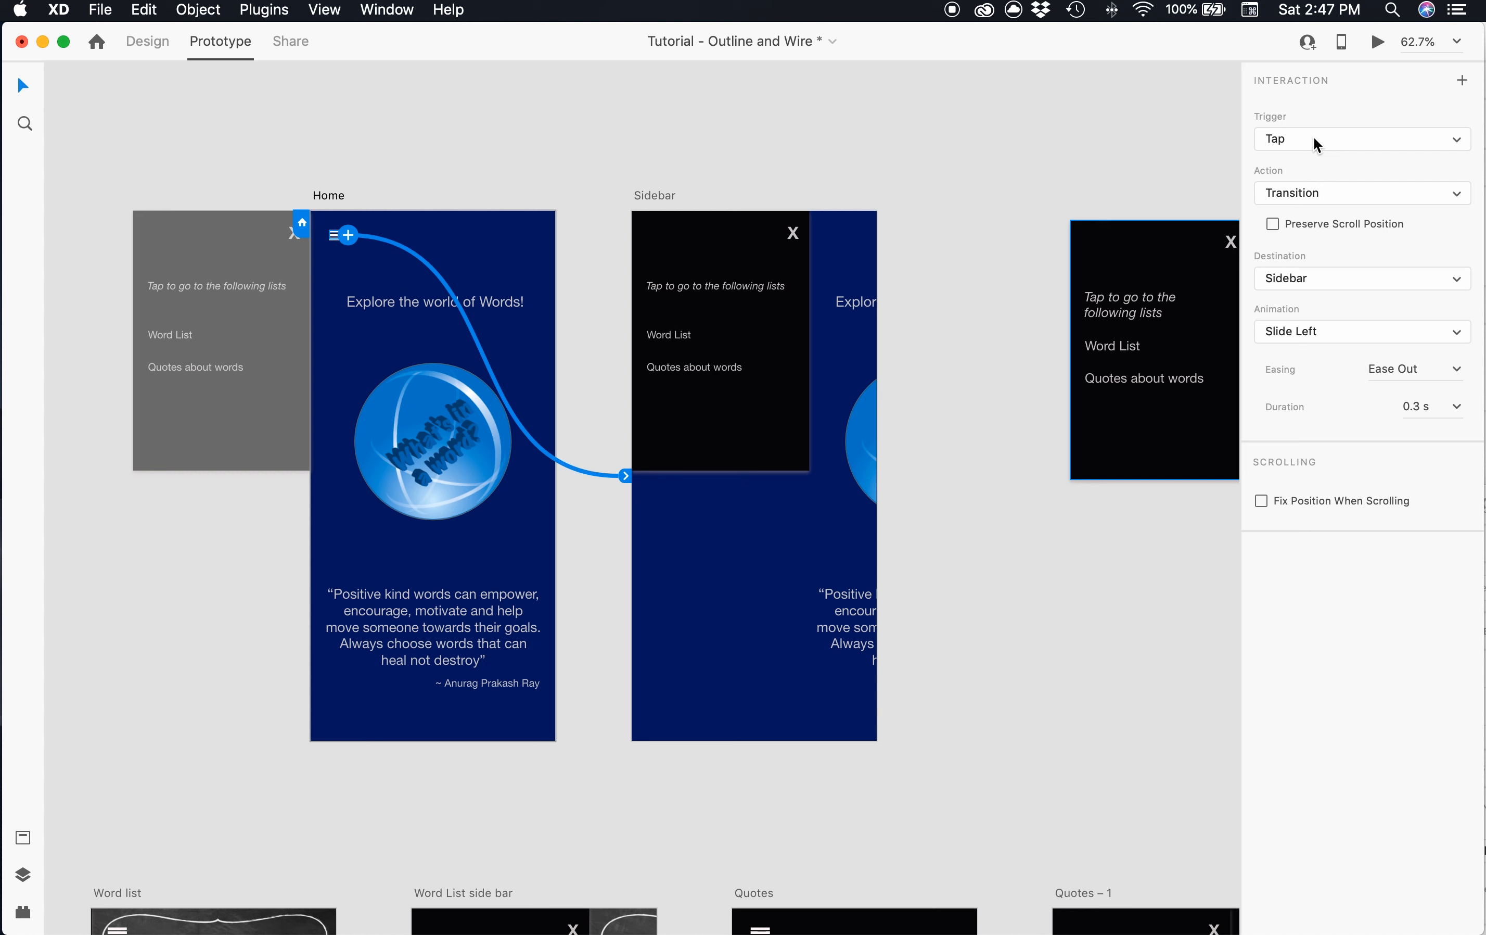
left_click(1368, 194)
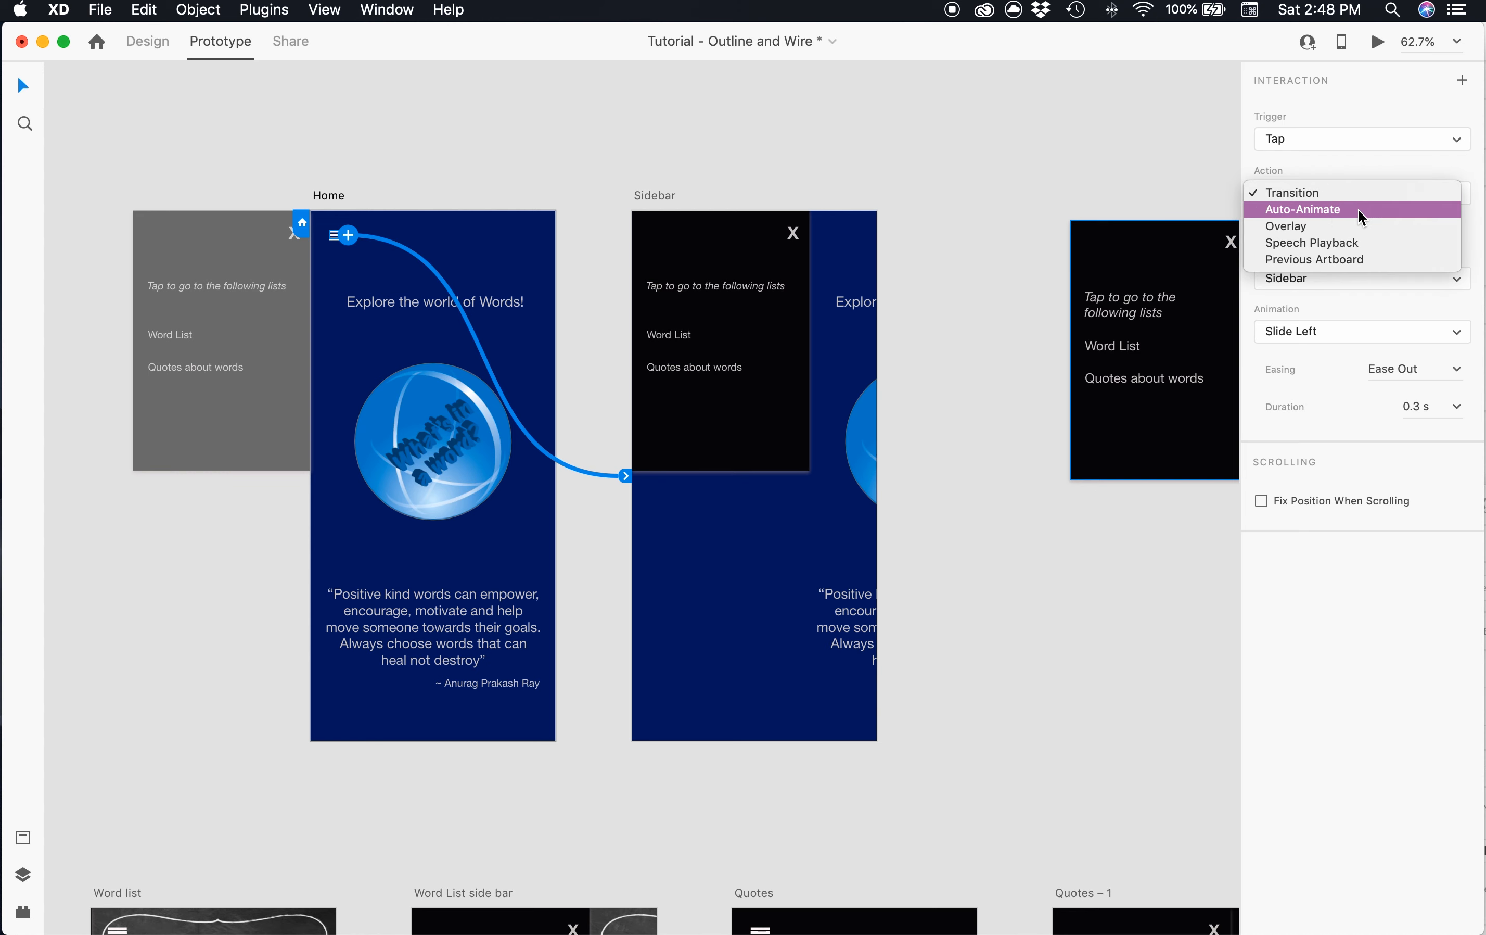
left_click(1361, 217)
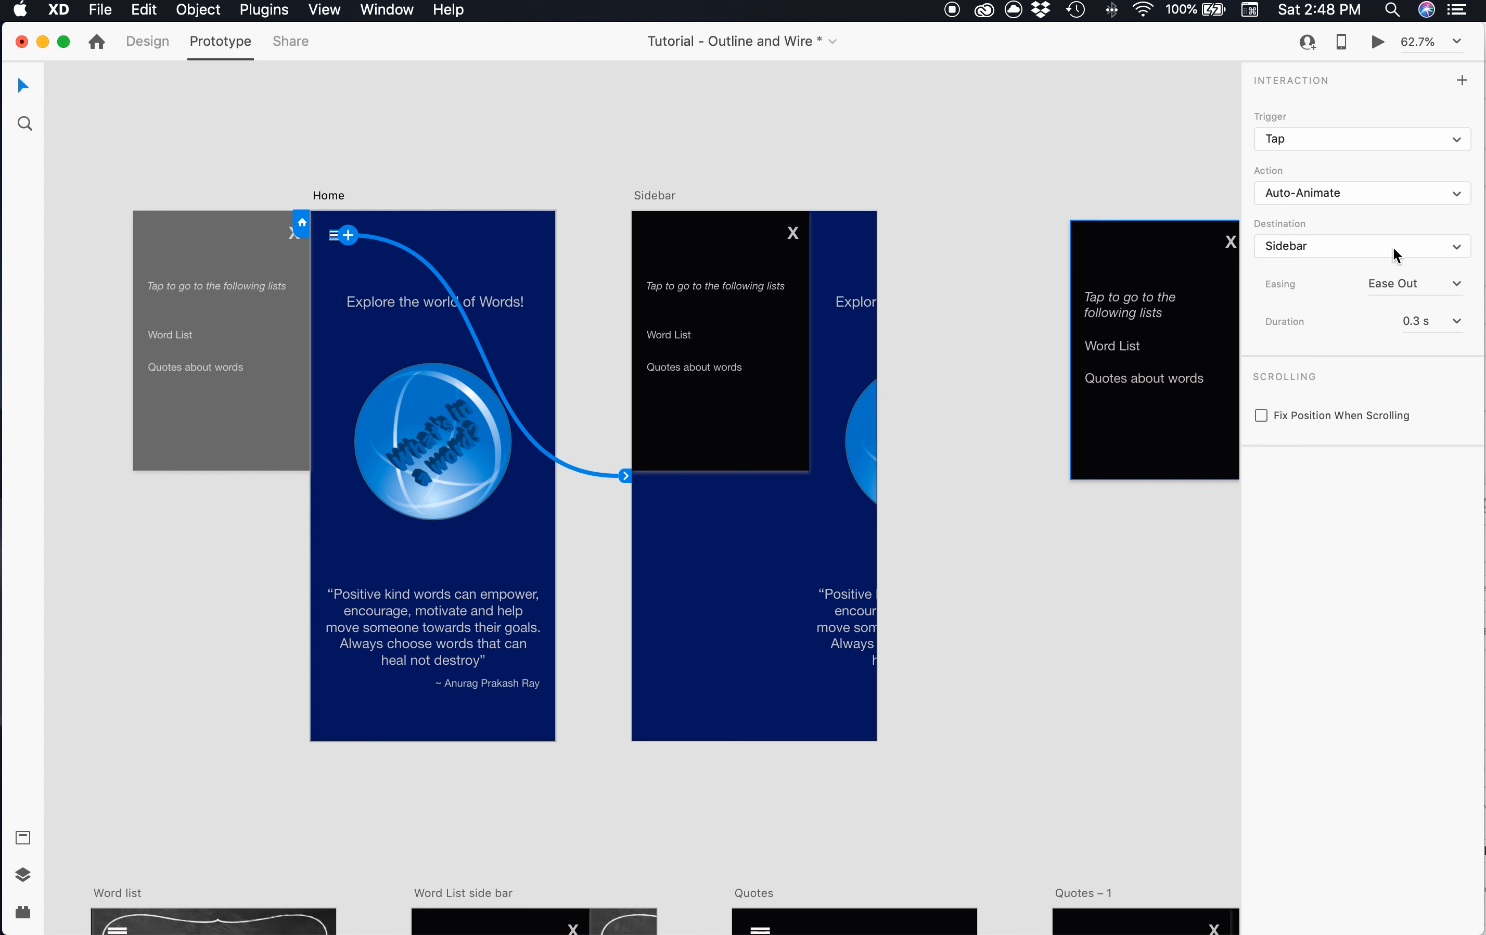
left_click(1459, 286)
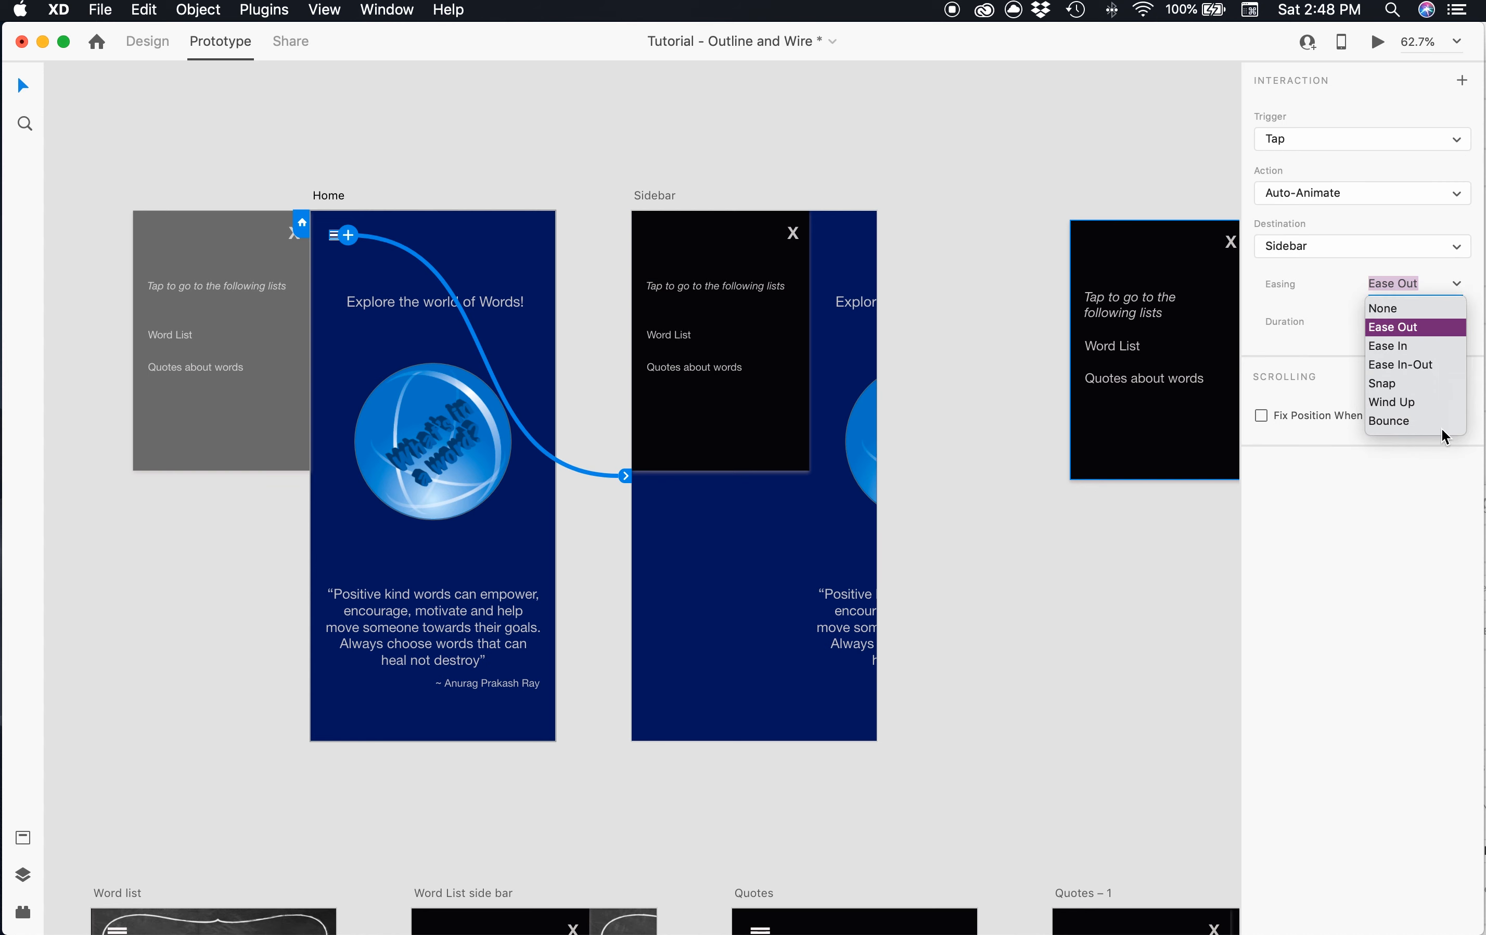
left_click(1404, 347)
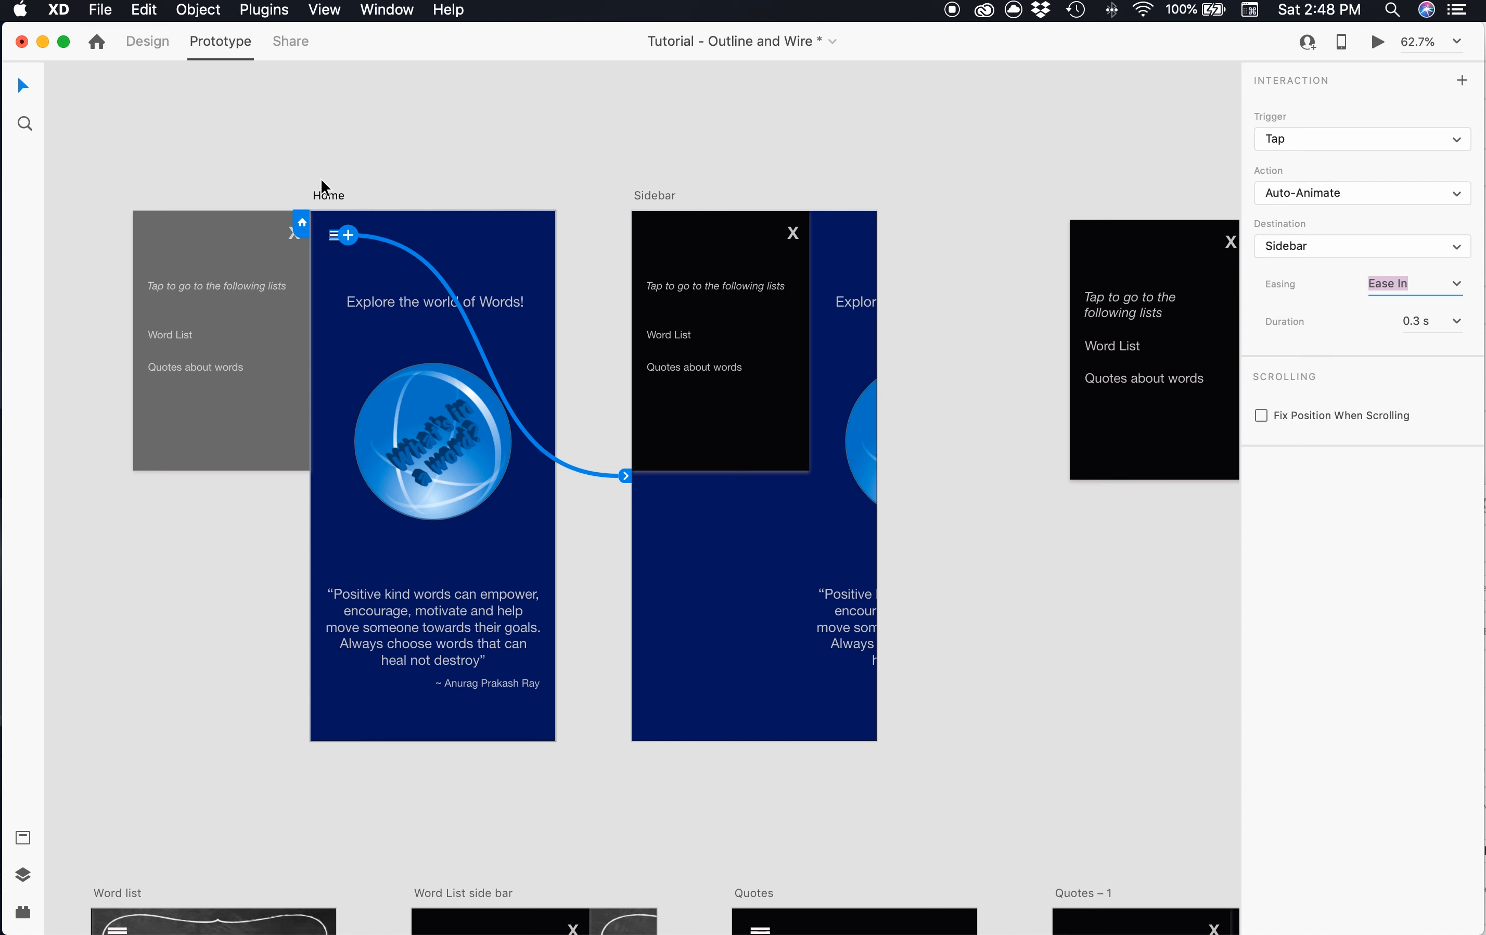
- Preview the prototype from Home, test opening and closing the sidebar with the hamburger icon and X, and close the preview
left_click(323, 195)
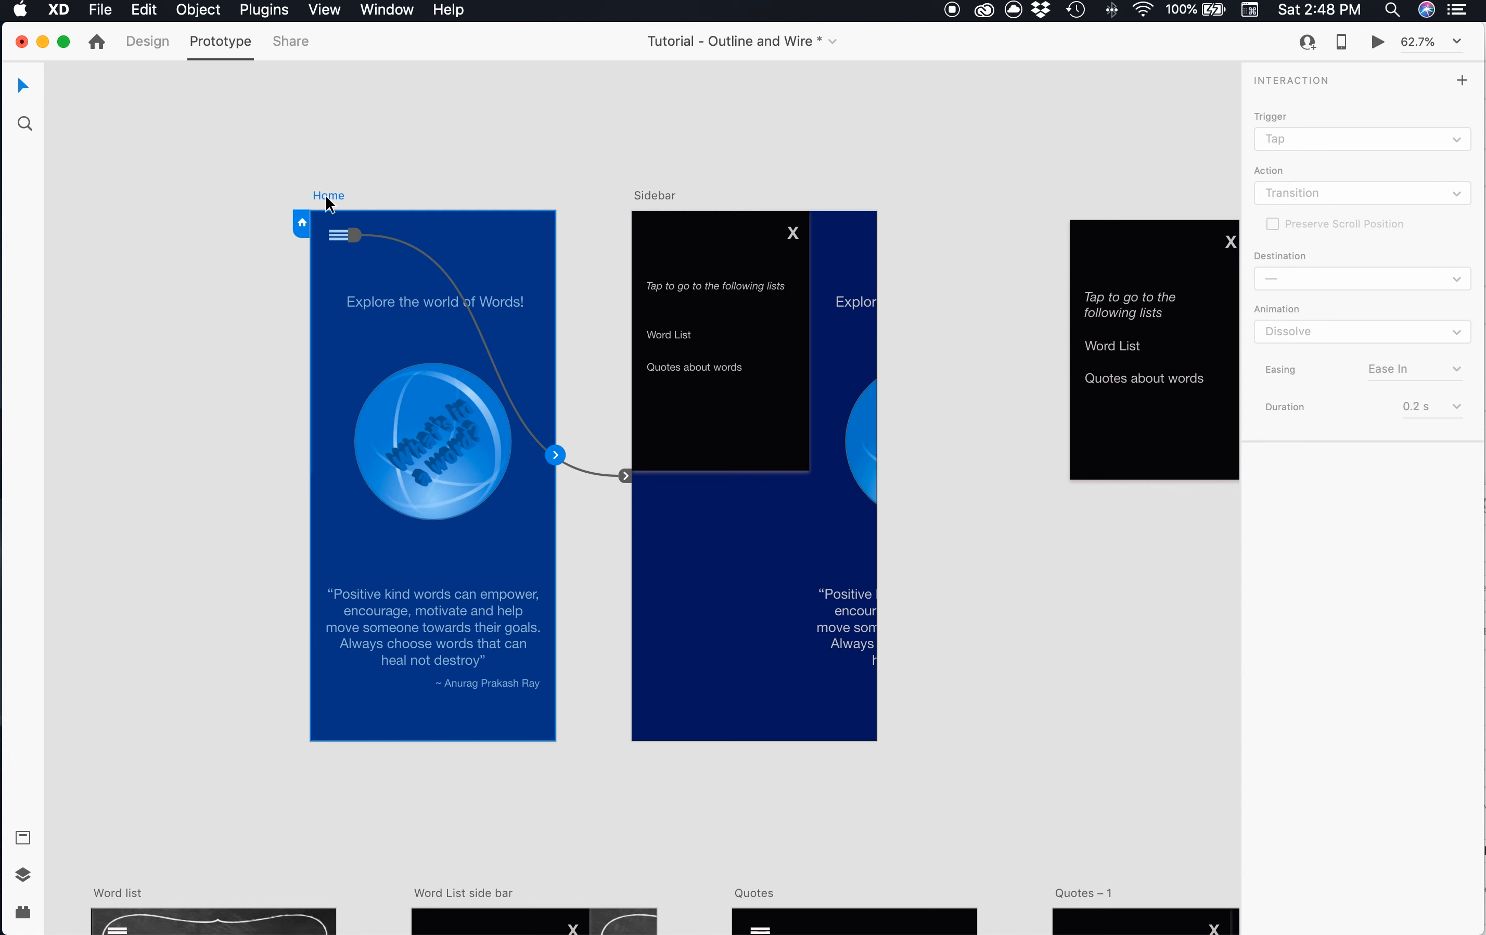
left_click(1378, 43)
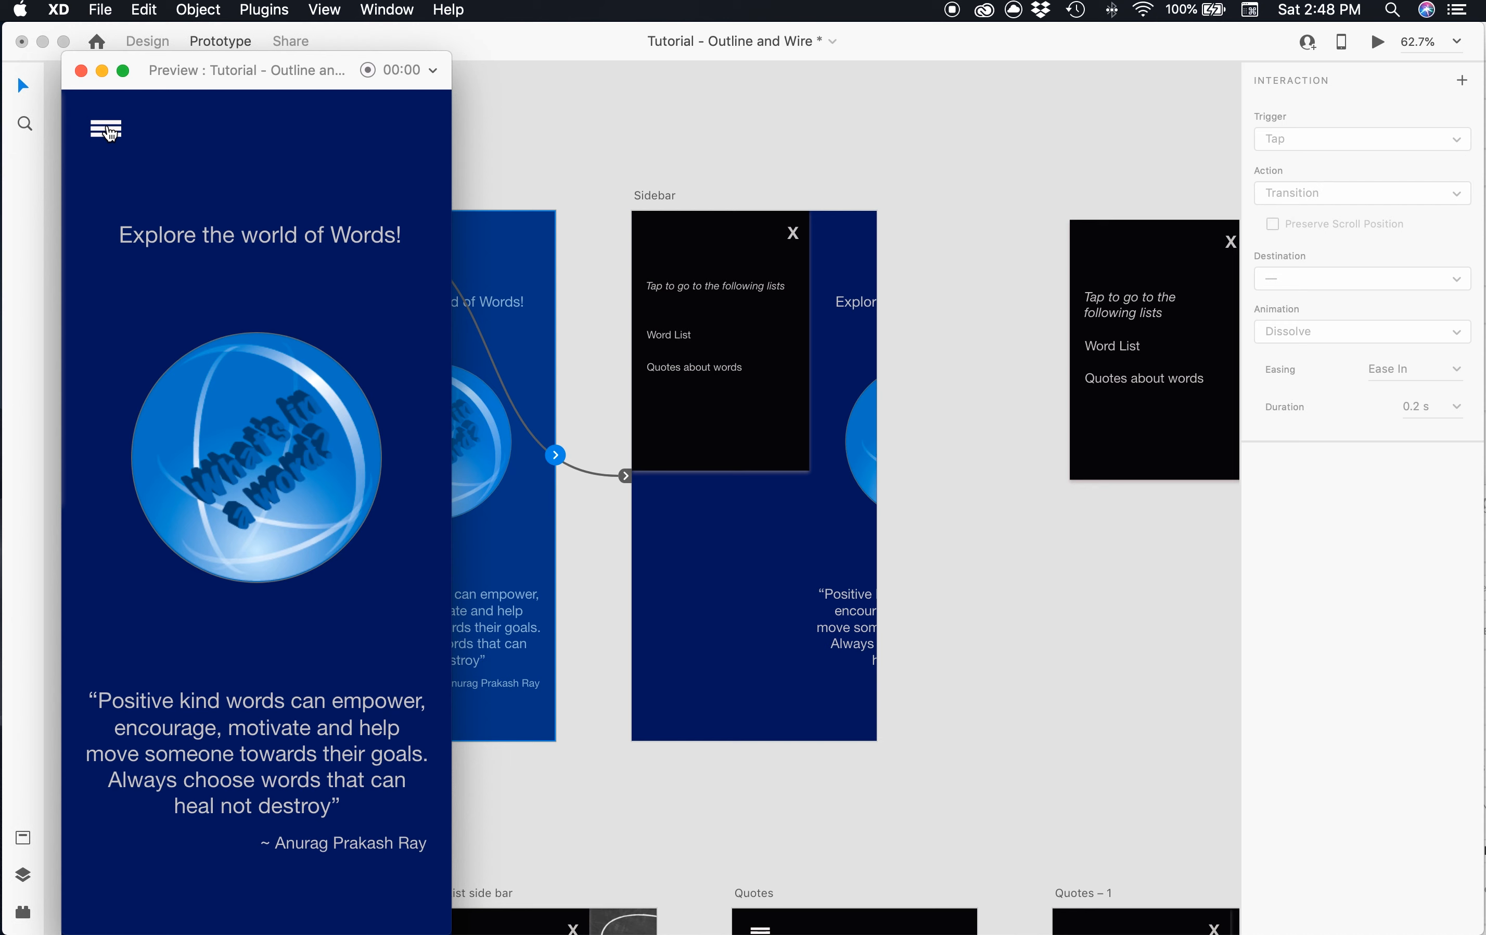
left_click(108, 127)
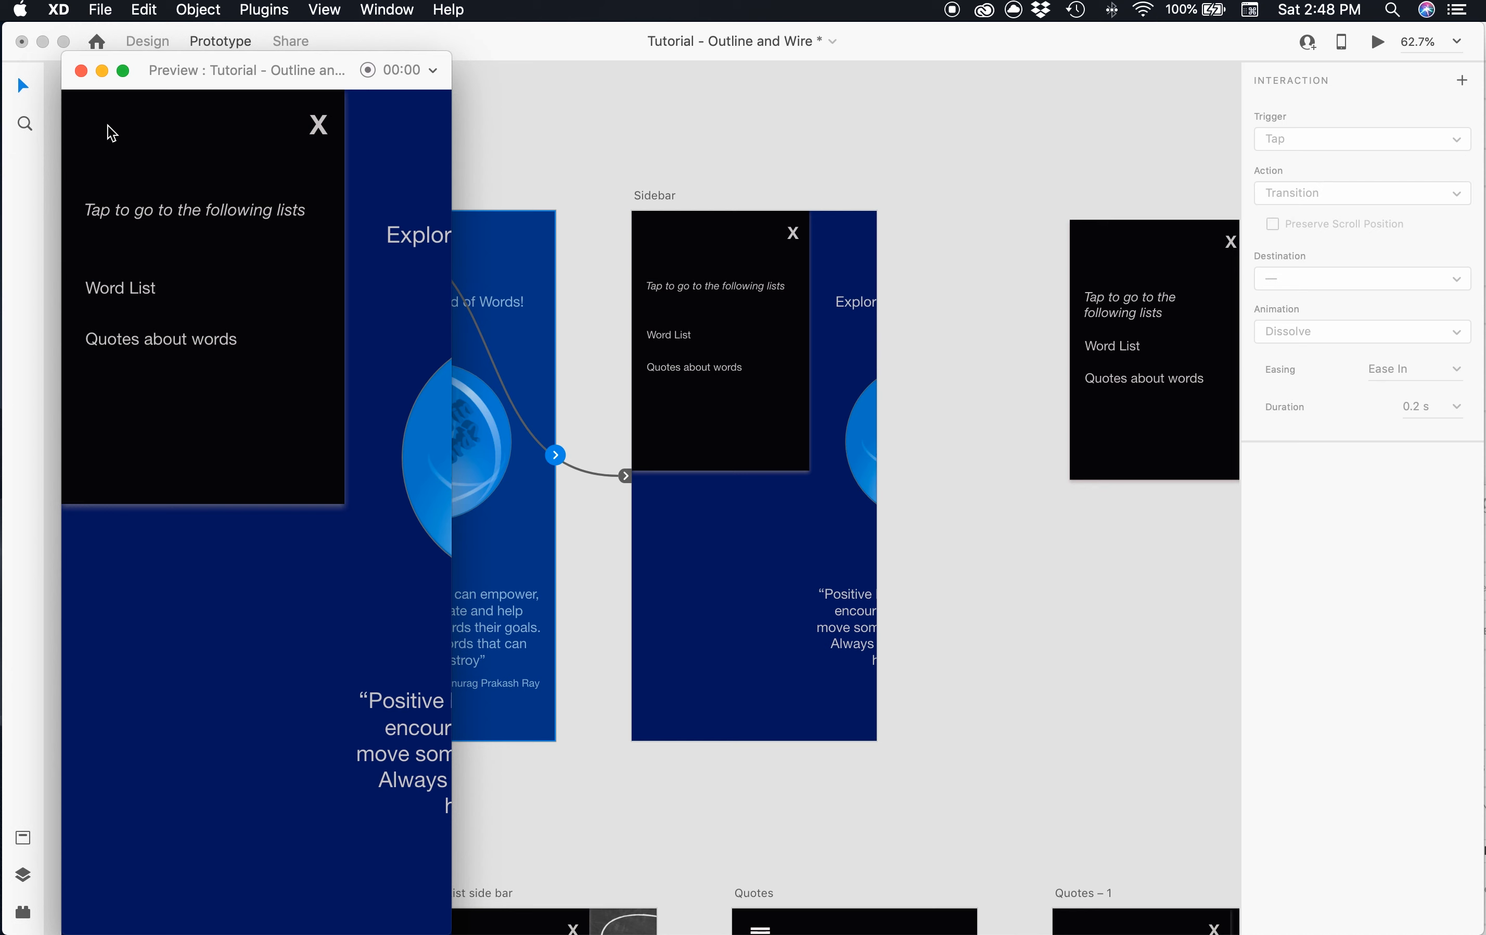
left_click(319, 126)
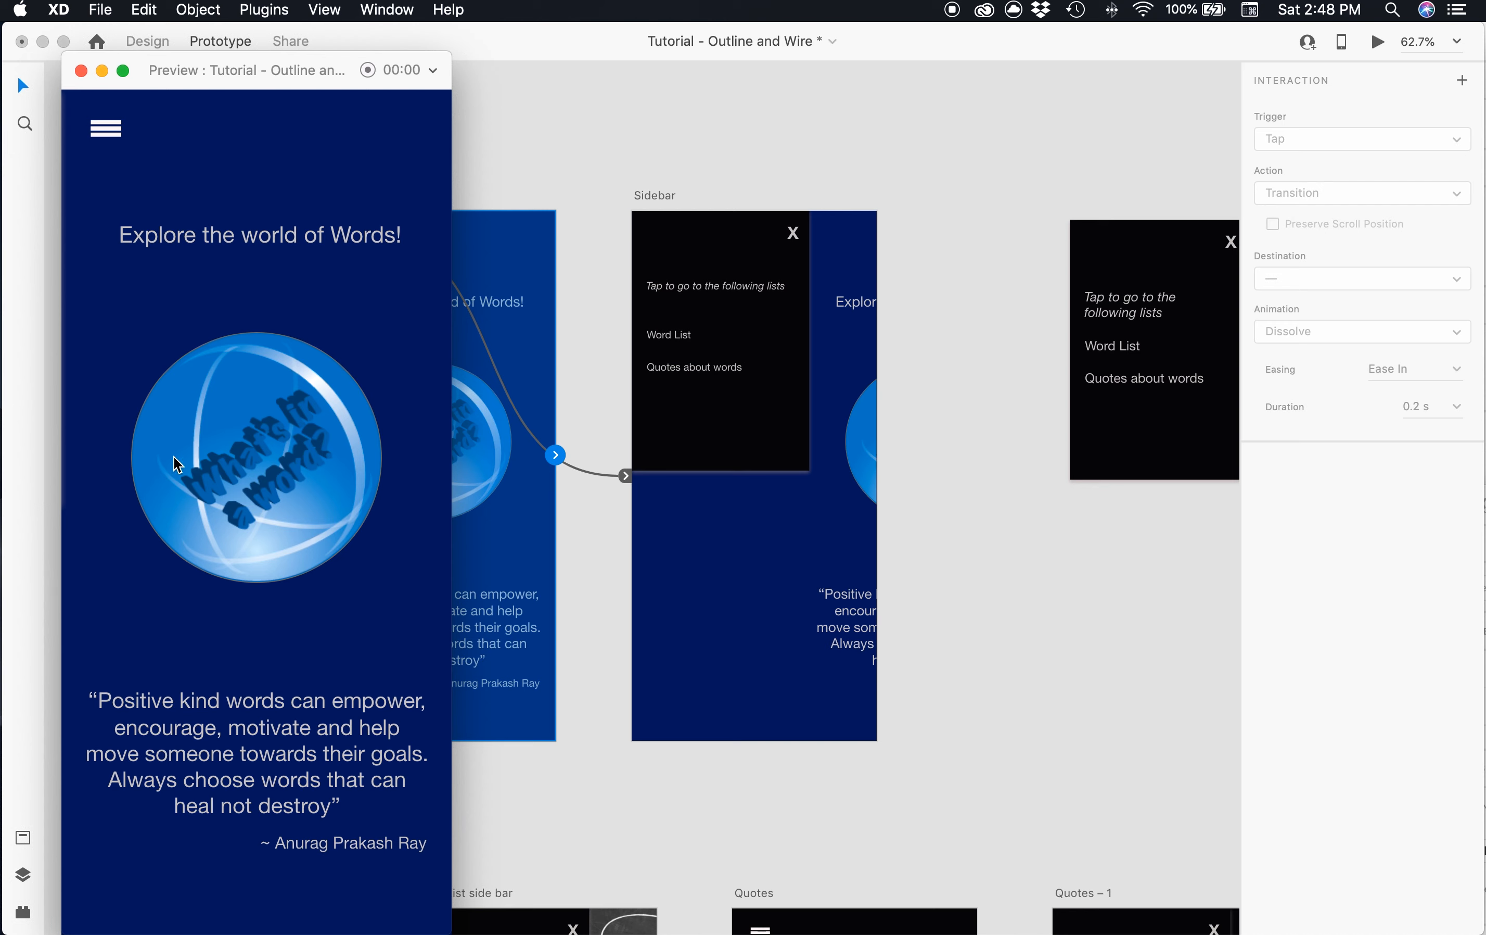
left_click(112, 131)
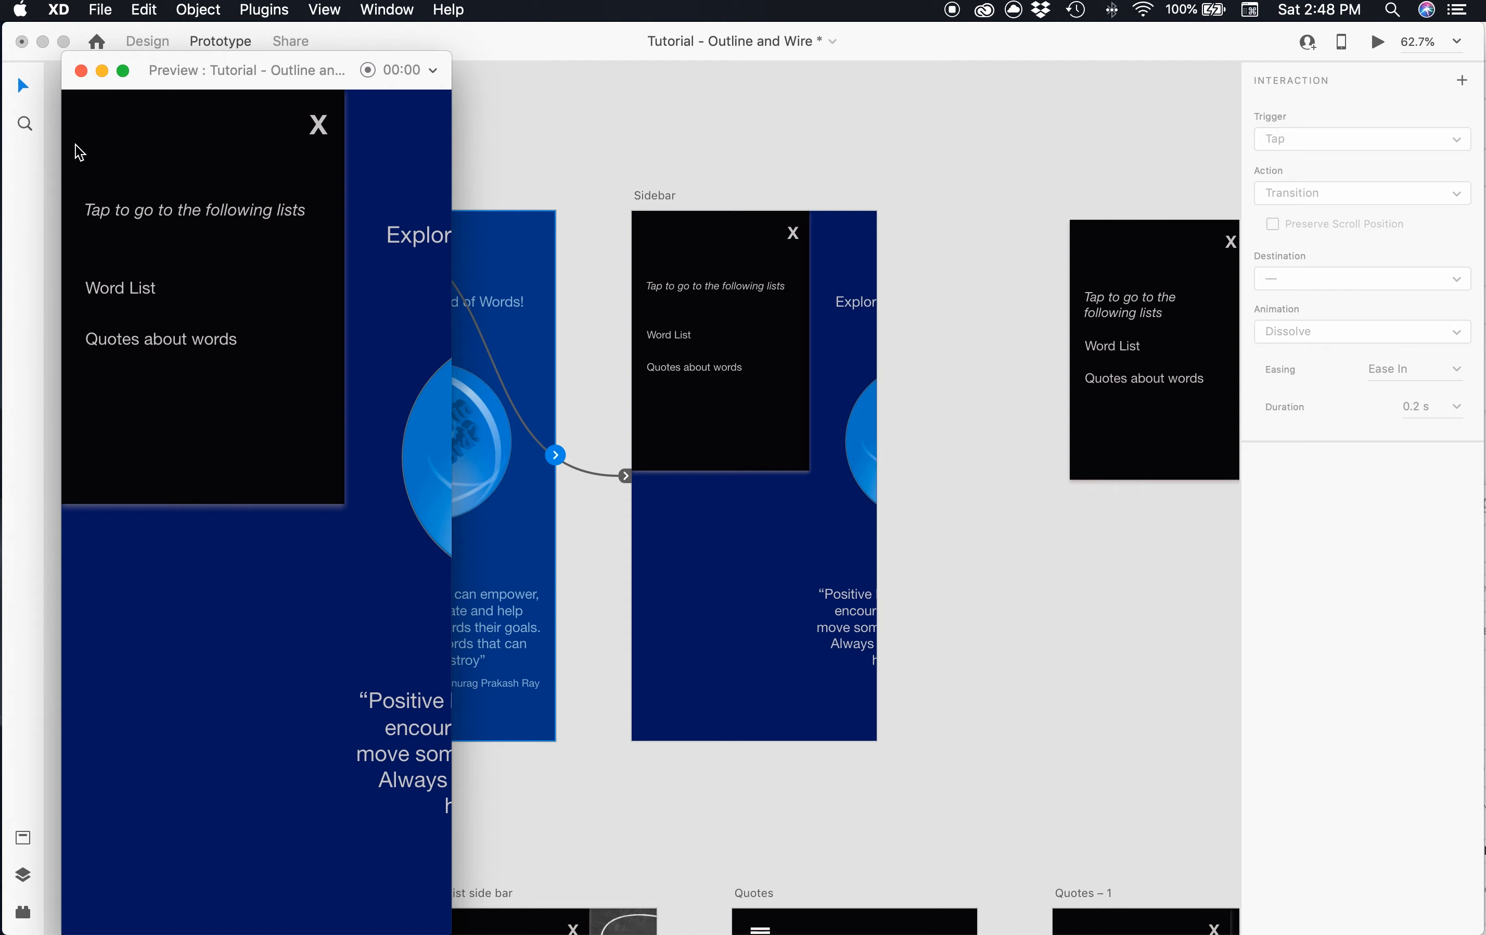
left_click(80, 70)
- Inspect the interaction settings of the hamburger icon's link on the Word list artboard
scroll(856, 441, "down", 10)
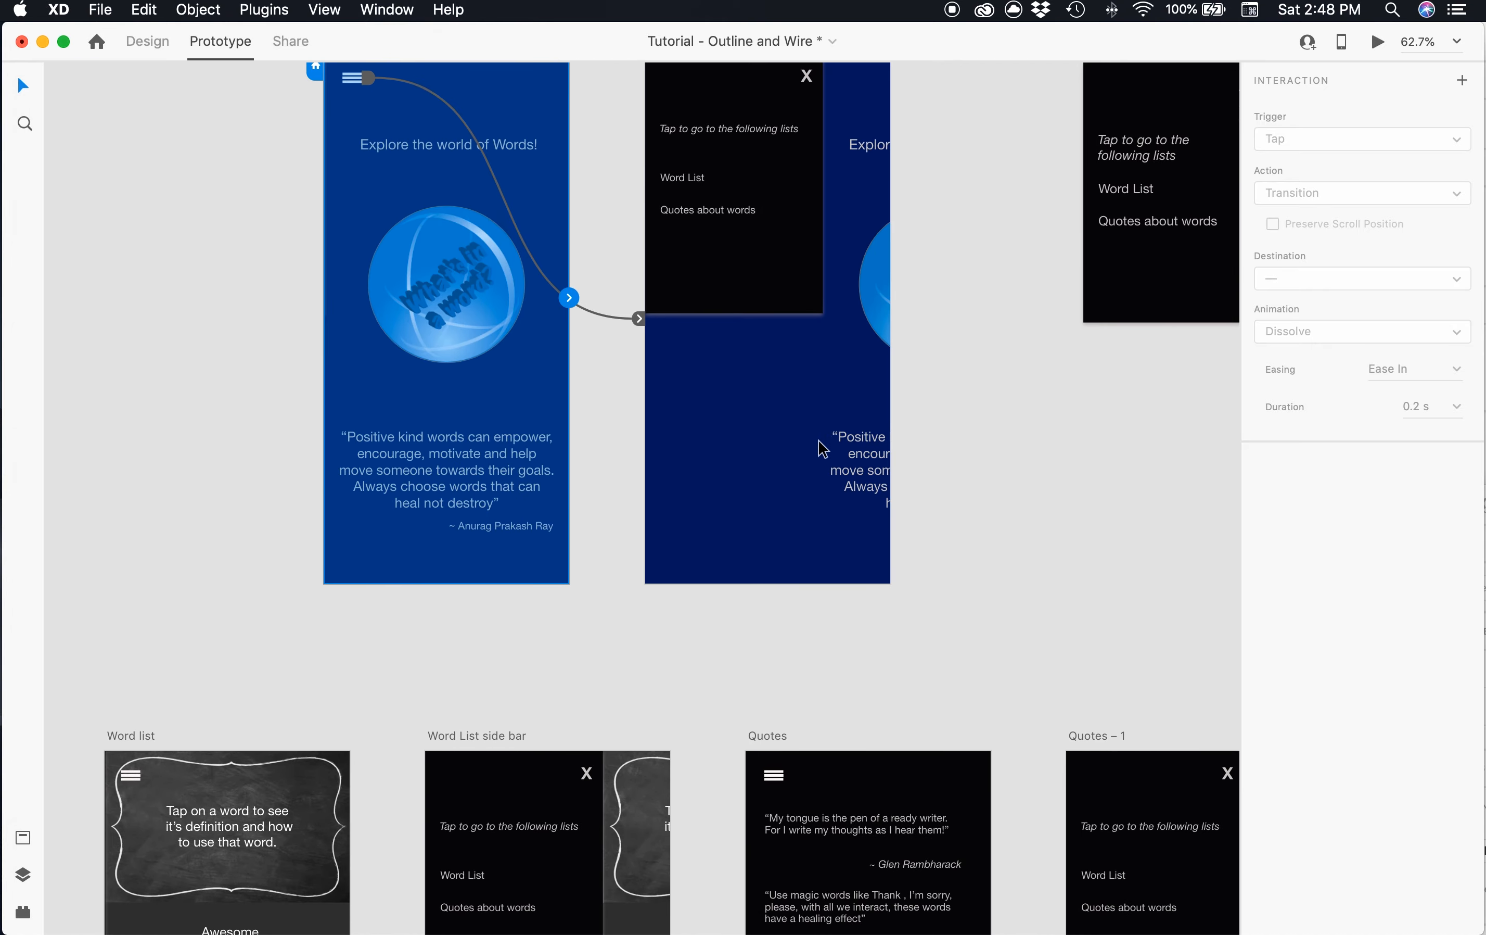
scroll(834, 435, "down", 2)
scroll(835, 436, "left", 4)
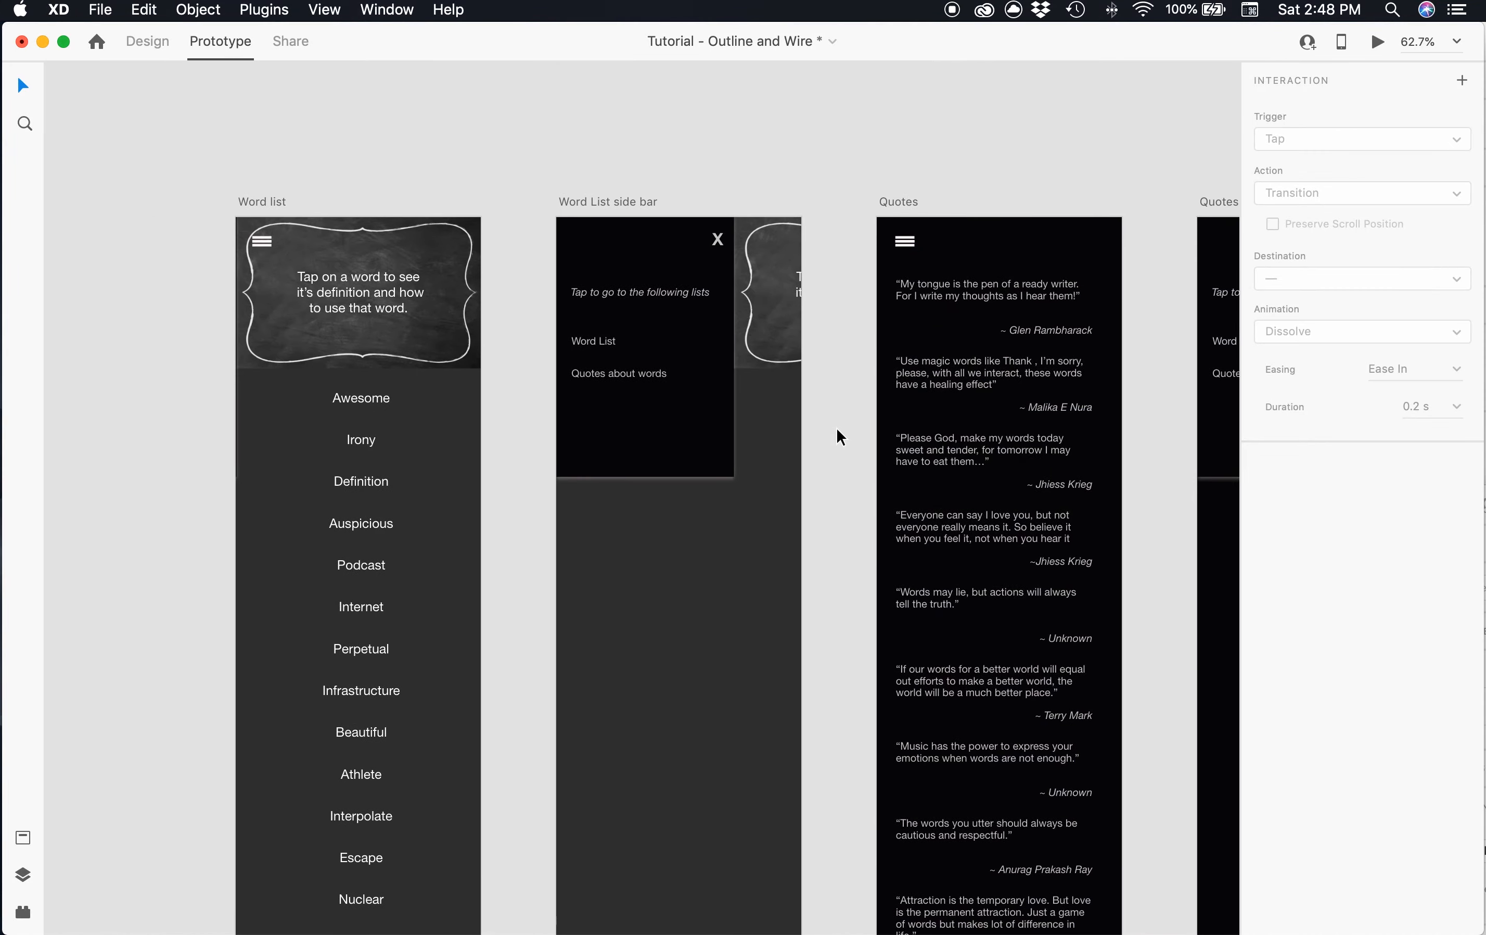
left_click(266, 201)
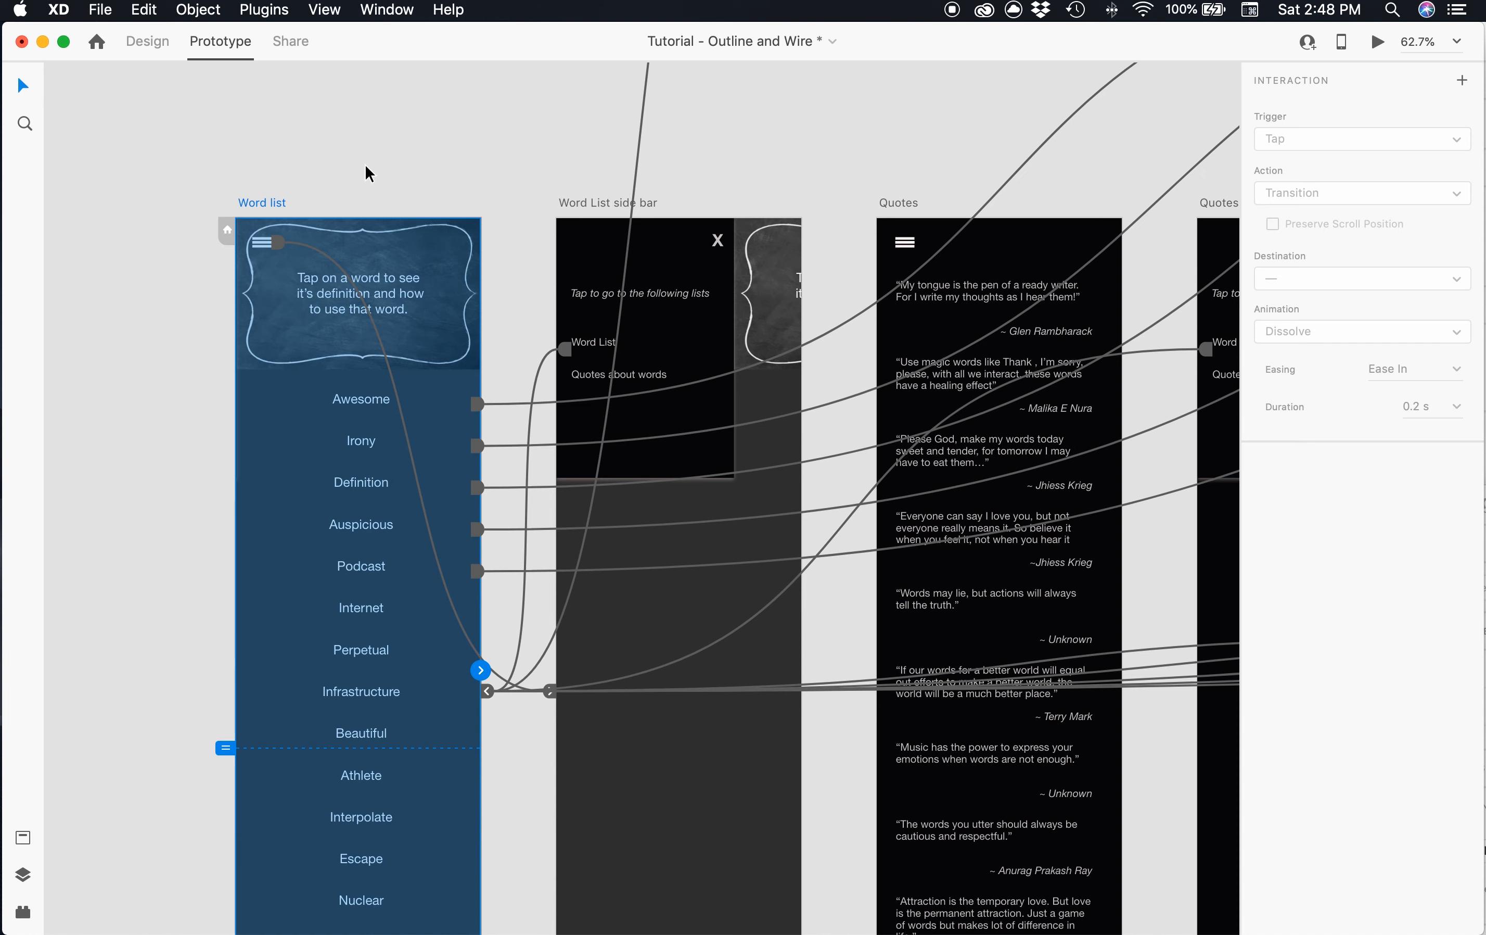
left_click(277, 246)
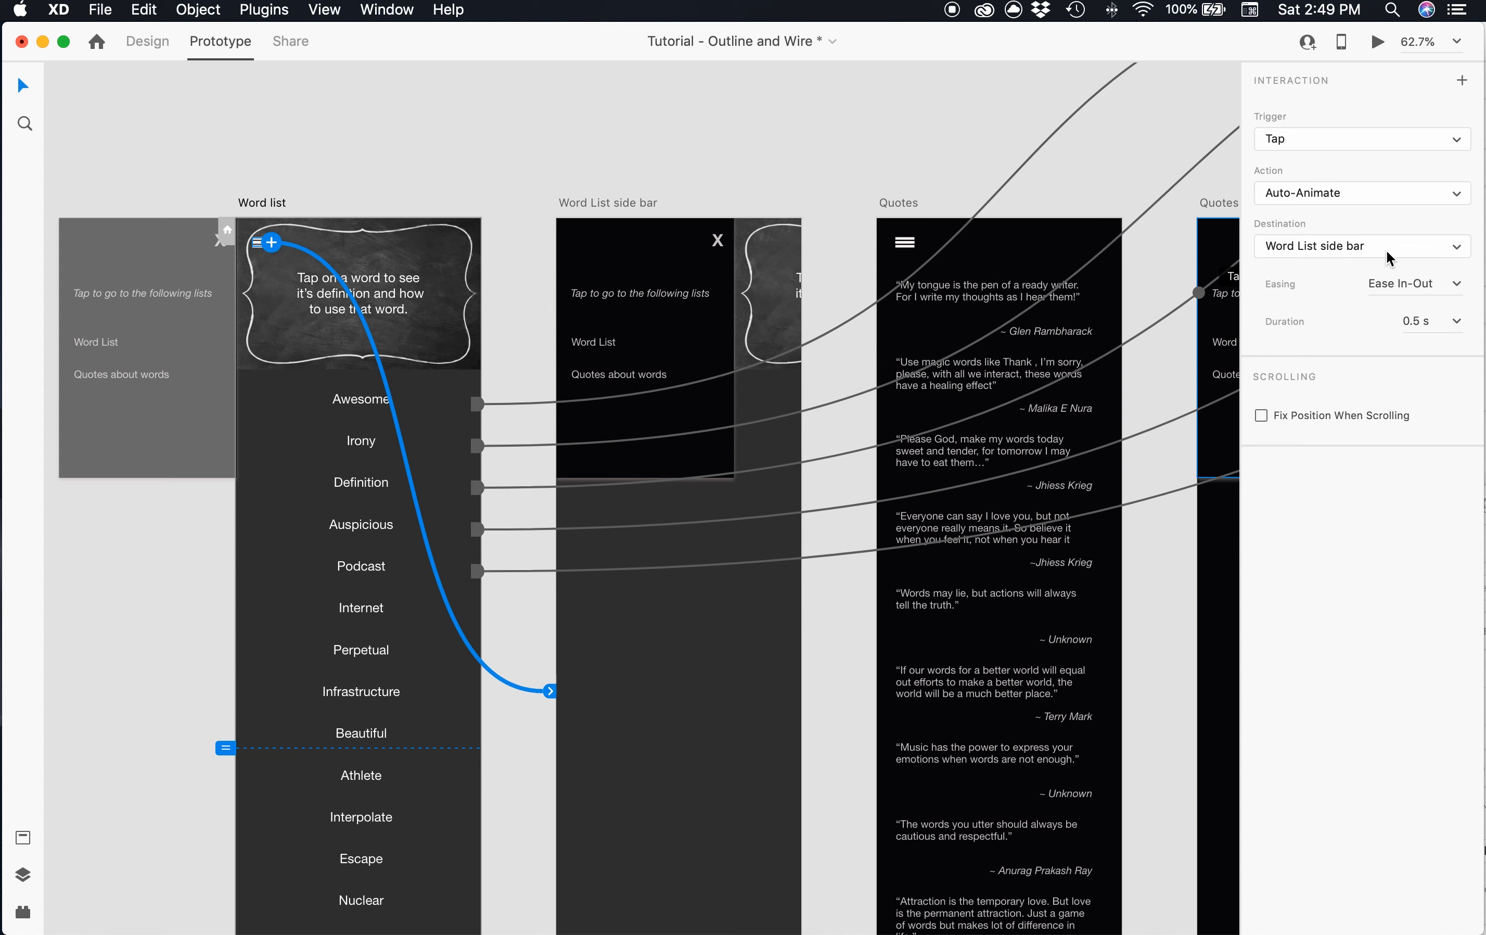
- Change the action of the Word list hamburger icon's link to Transition with the Slide Left animation
left_click(1441, 199)
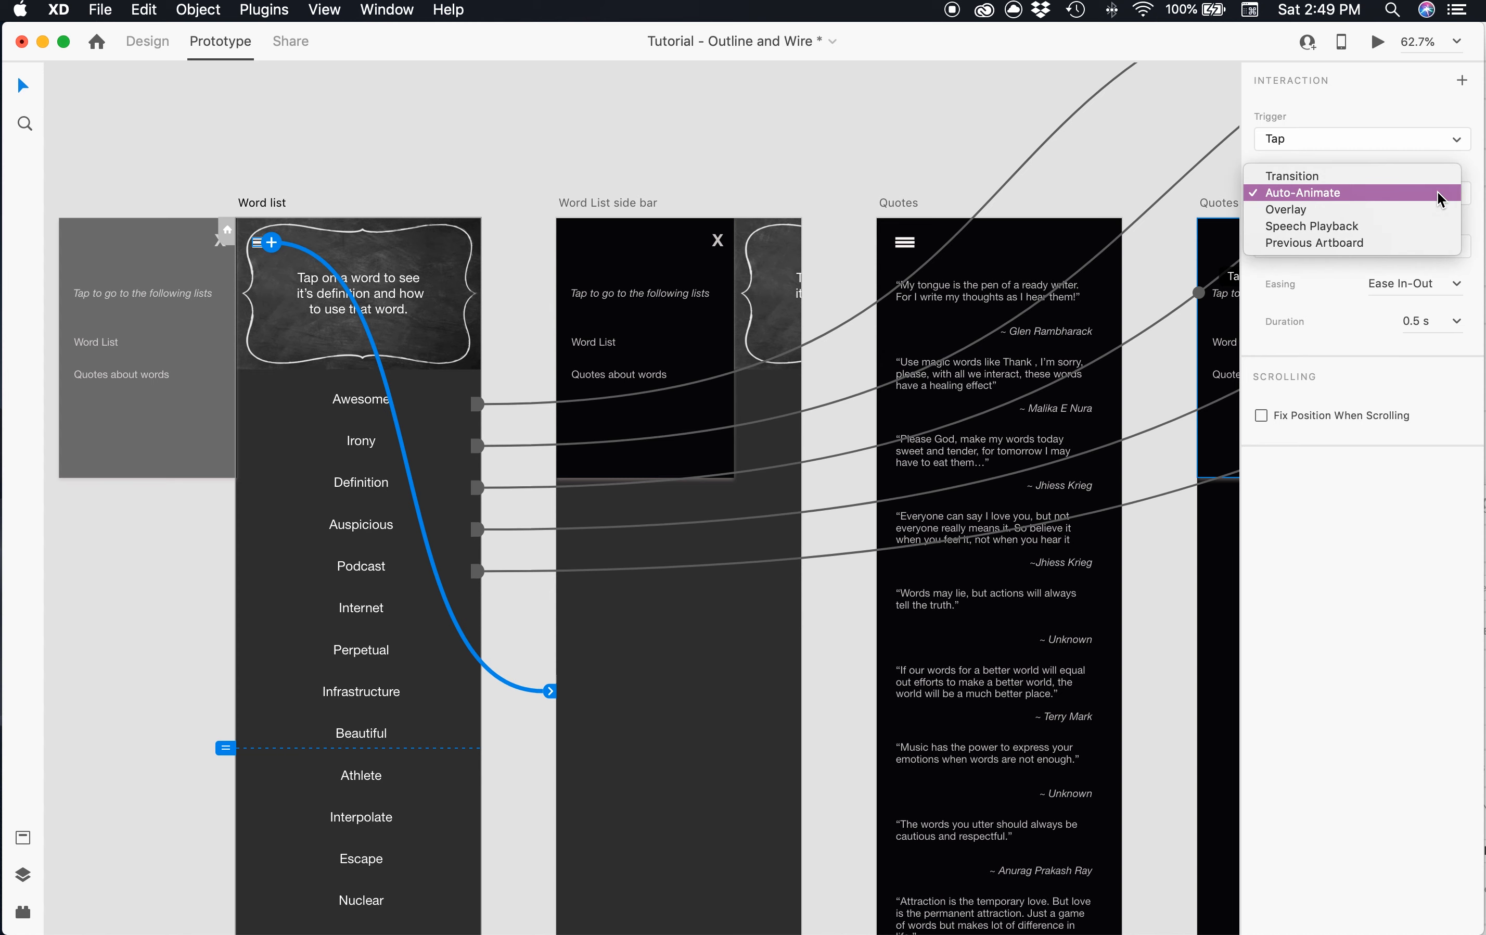
left_click(1420, 182)
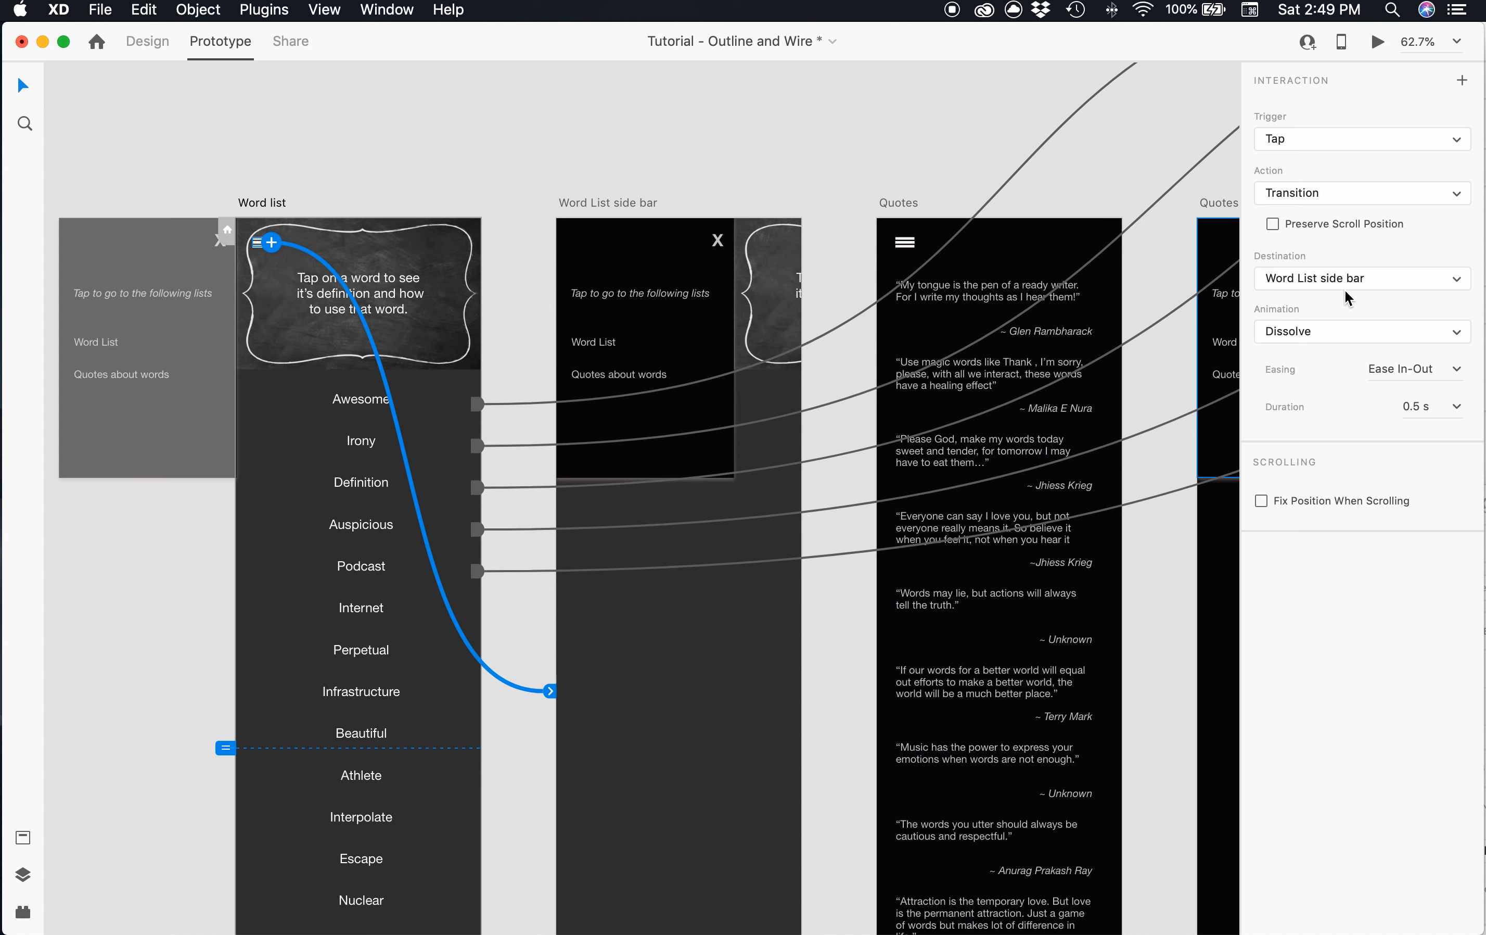
left_click(1457, 334)
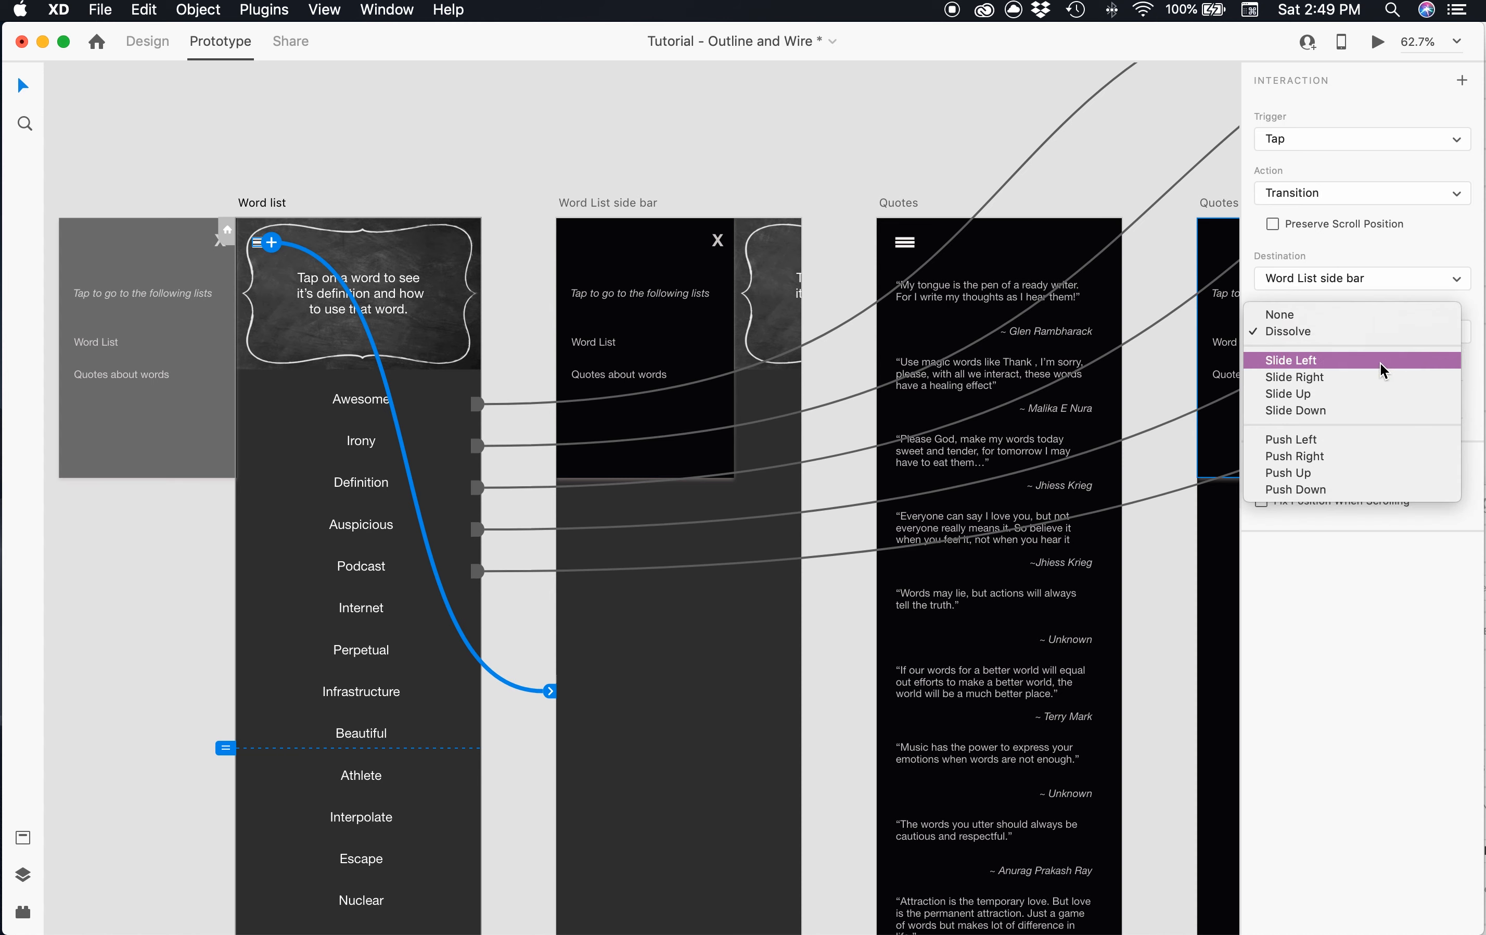
left_click(1384, 366)
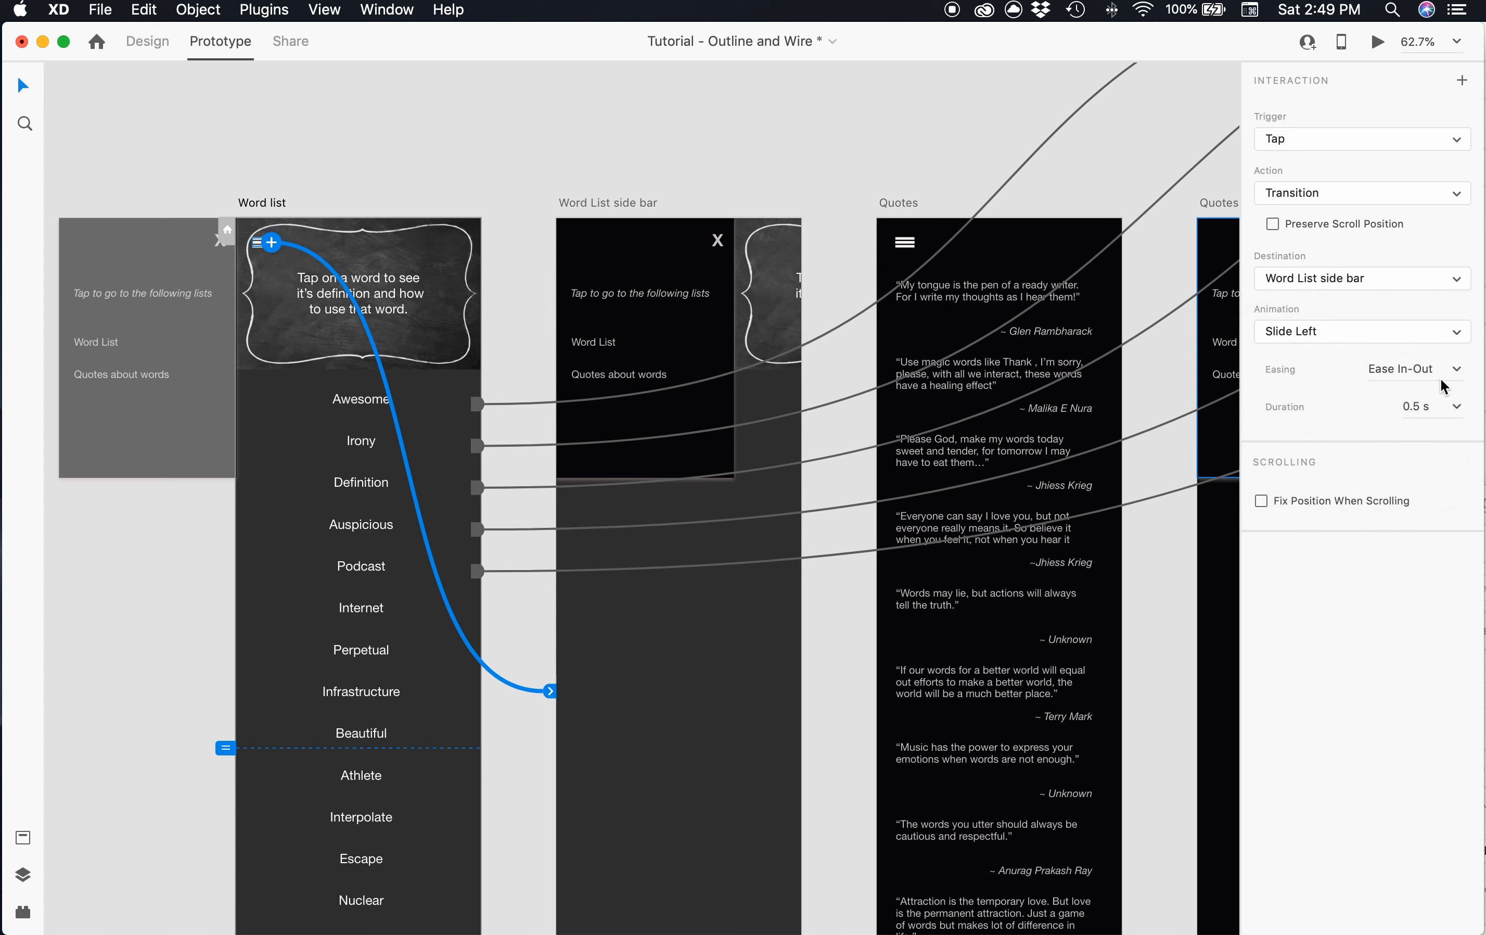
- Set the Word list hamburger link's easing to Ease In-Out and its duration to 0.3 s
left_click(1456, 371)
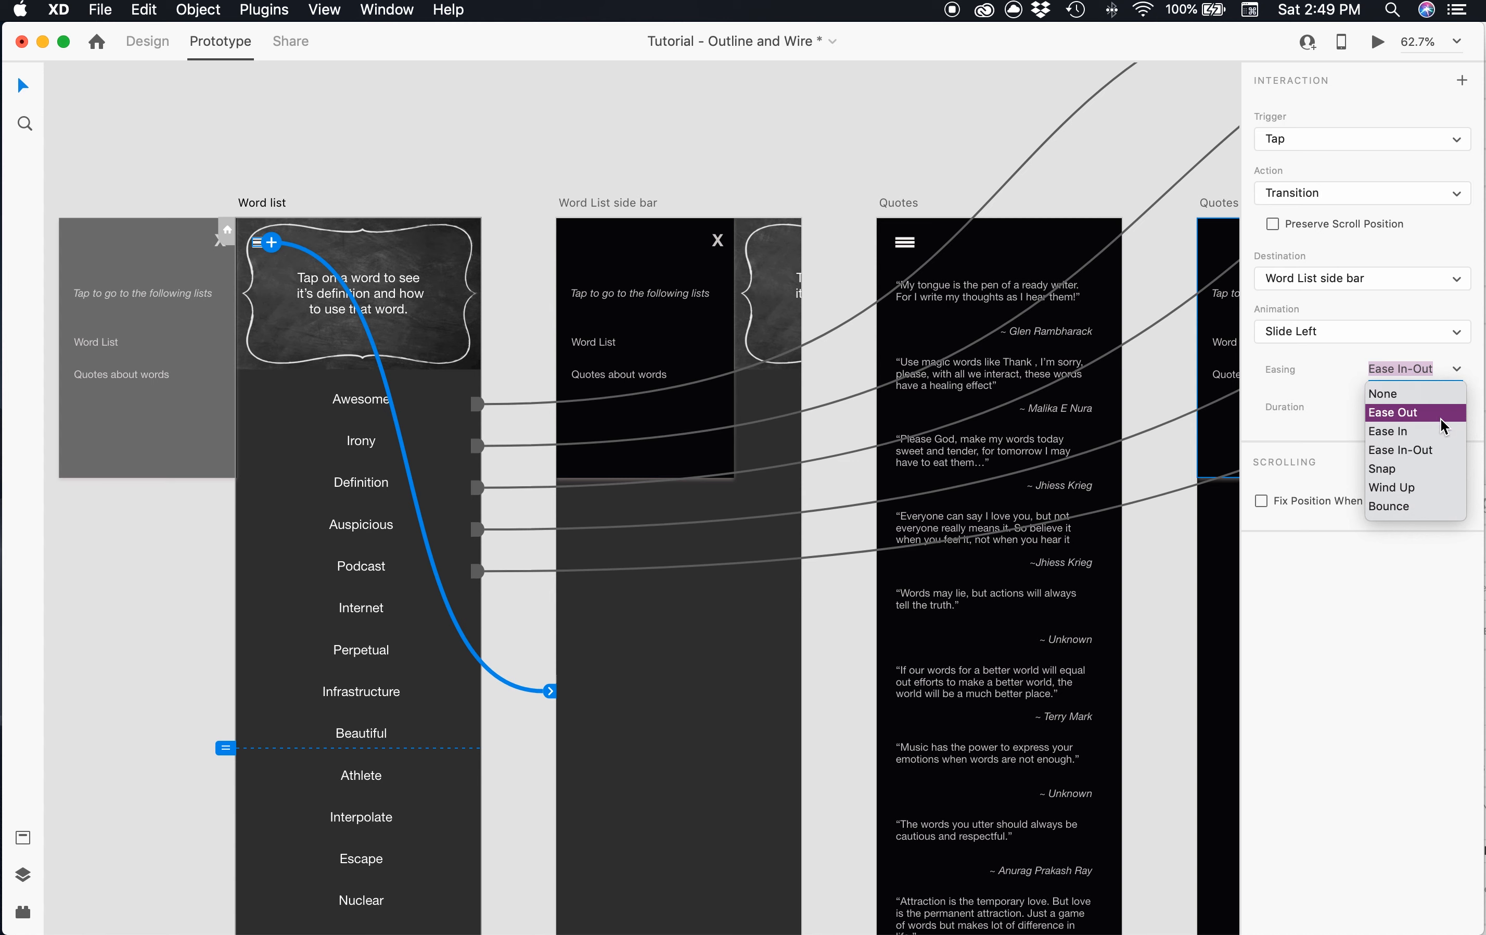
left_click(1446, 450)
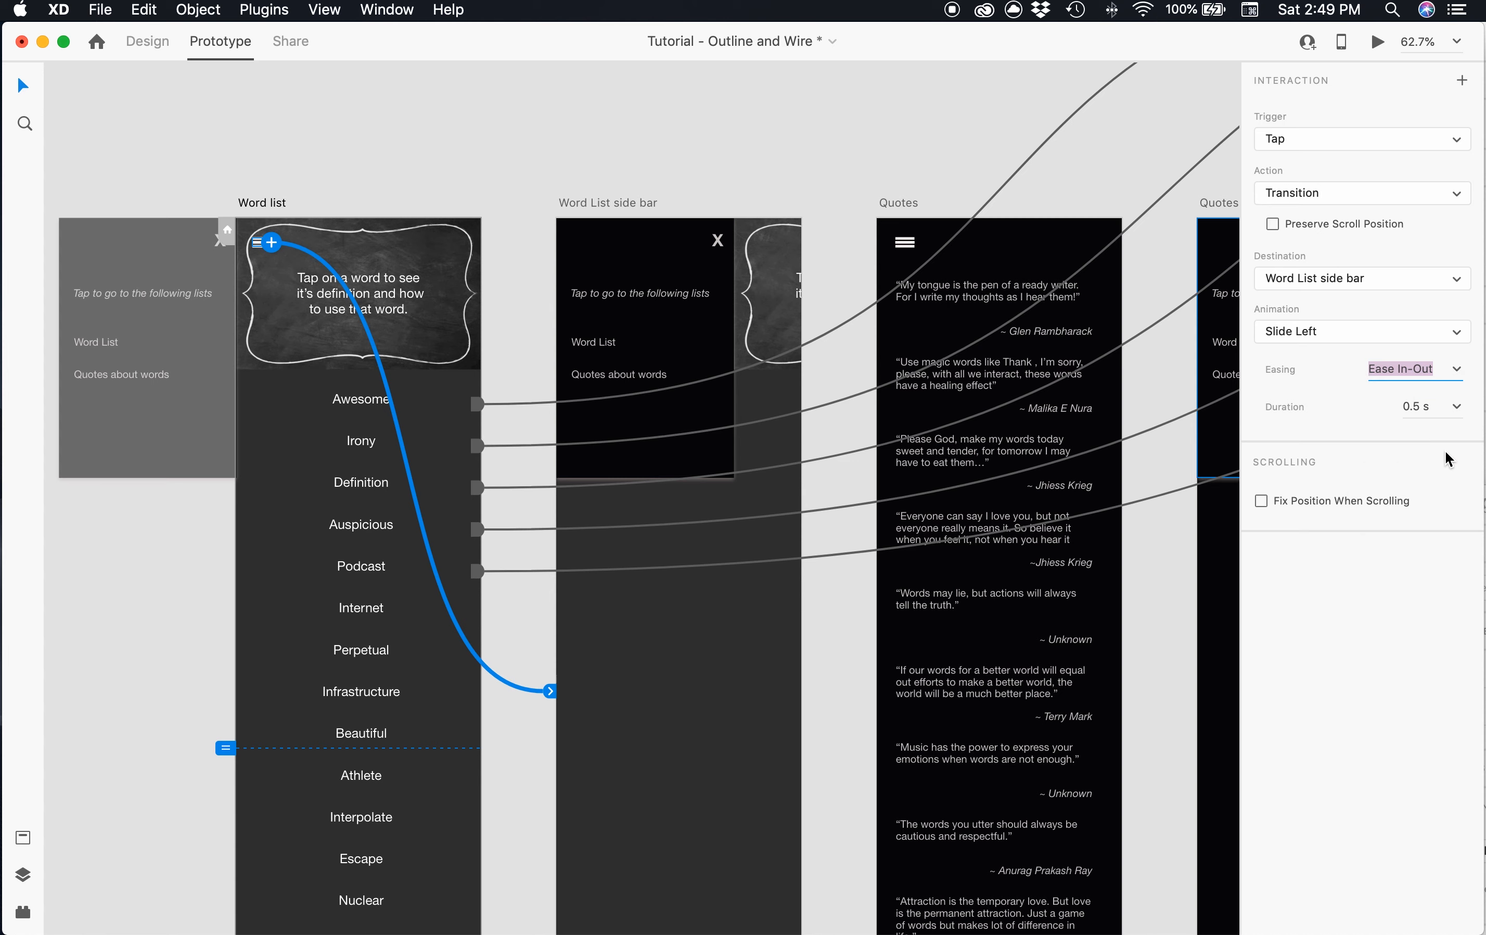
left_click(1419, 407)
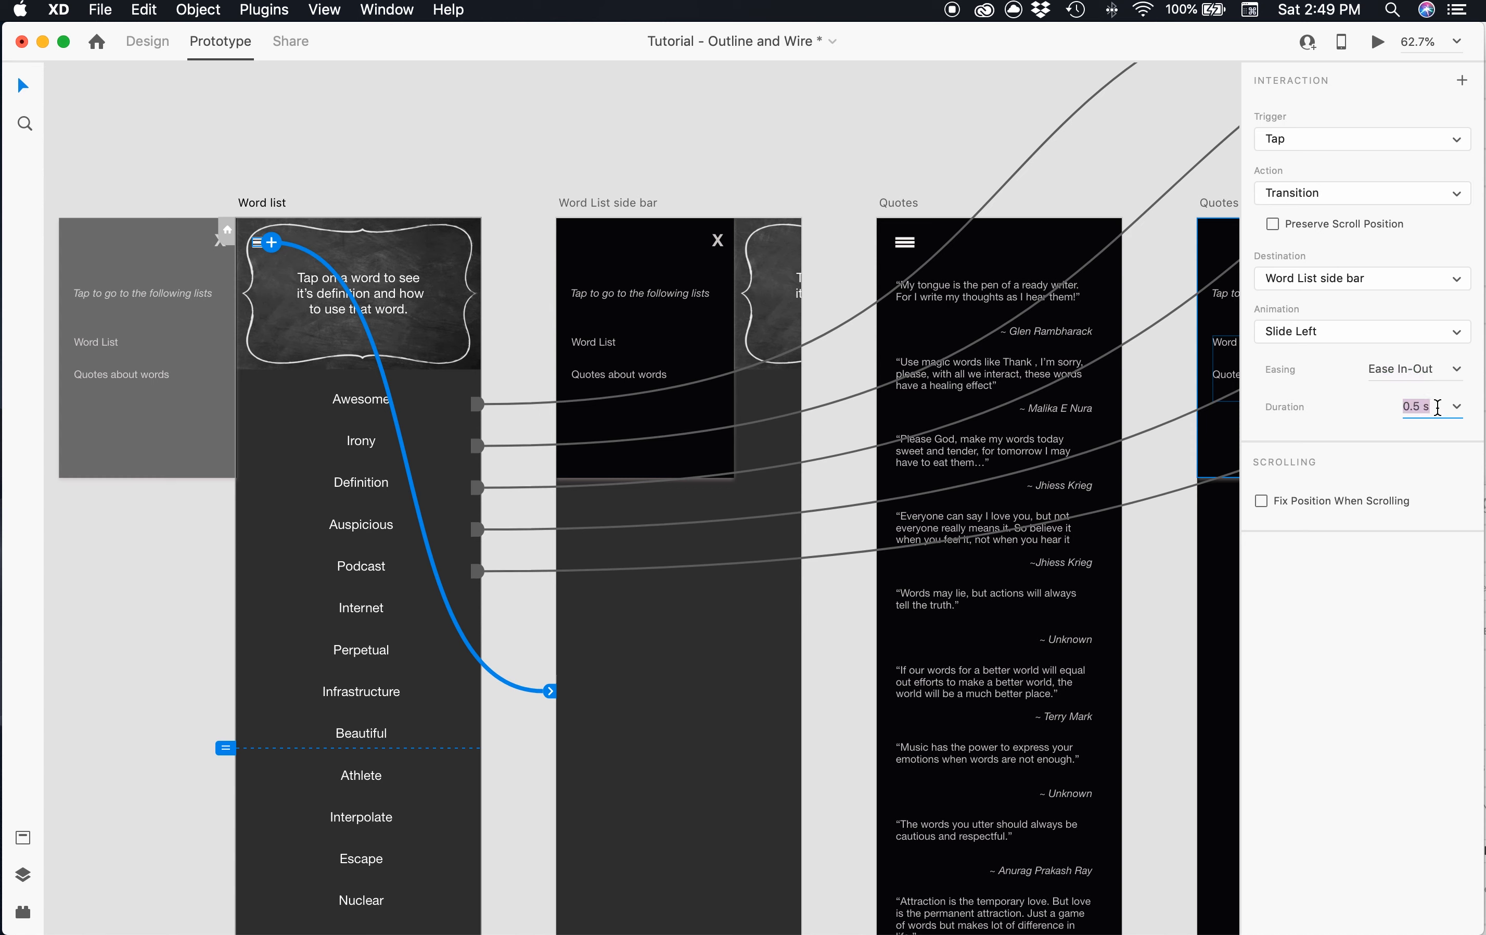
left_click(1439, 408)
key("BackSpace")
key("BackSpace")
type("3")
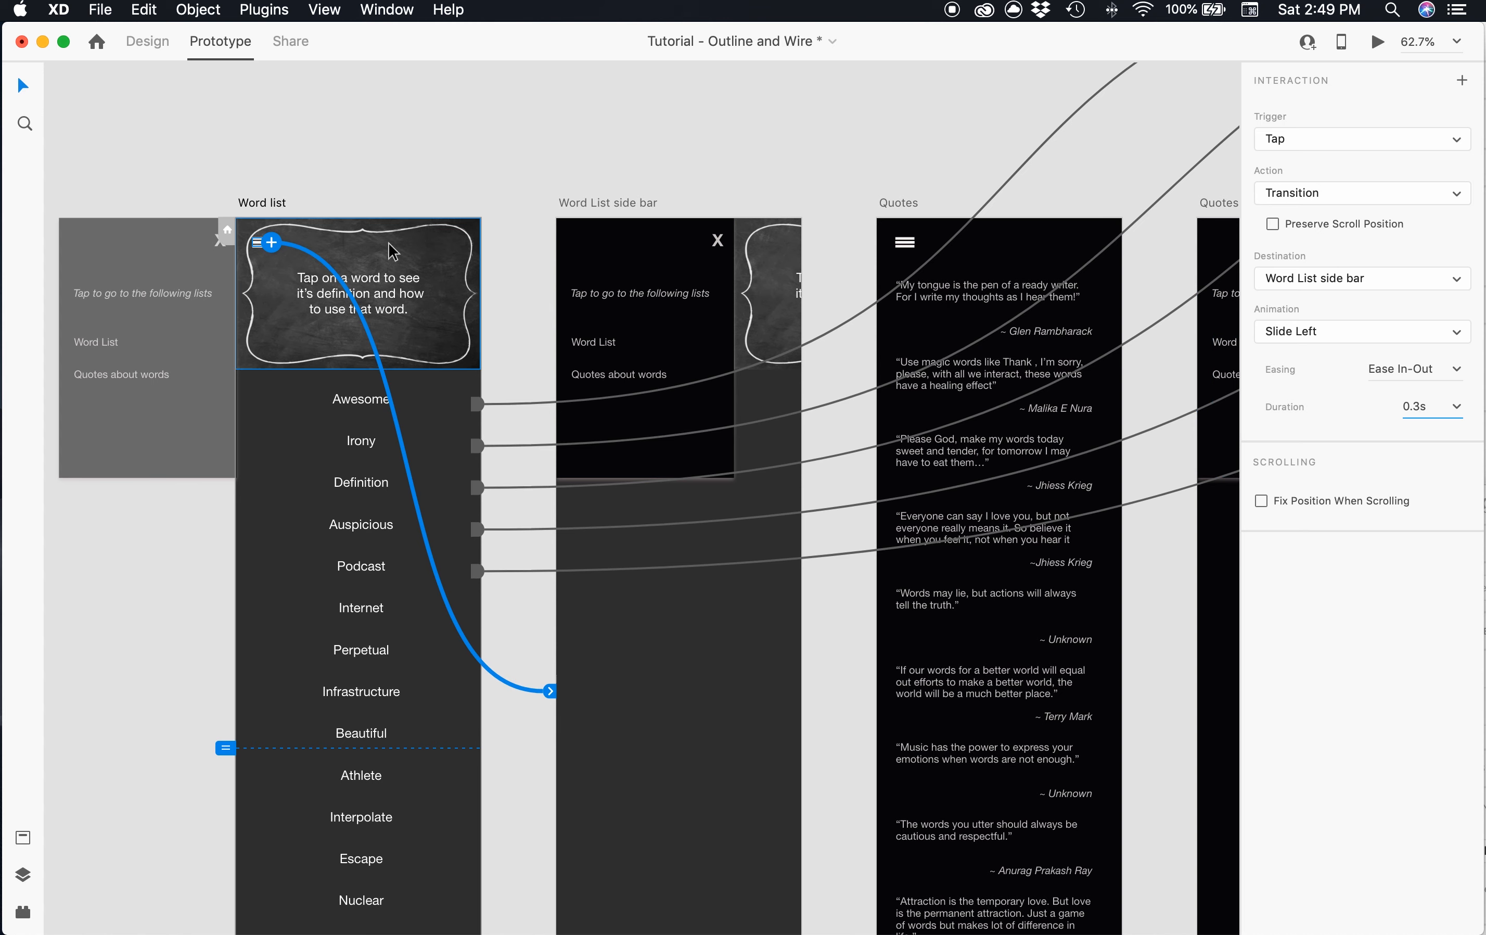
- Preview the prototype from the Word list artboard, test the hamburger icon and the sidebar's X, and close the preview
left_click(356, 149)
left_click(250, 198)
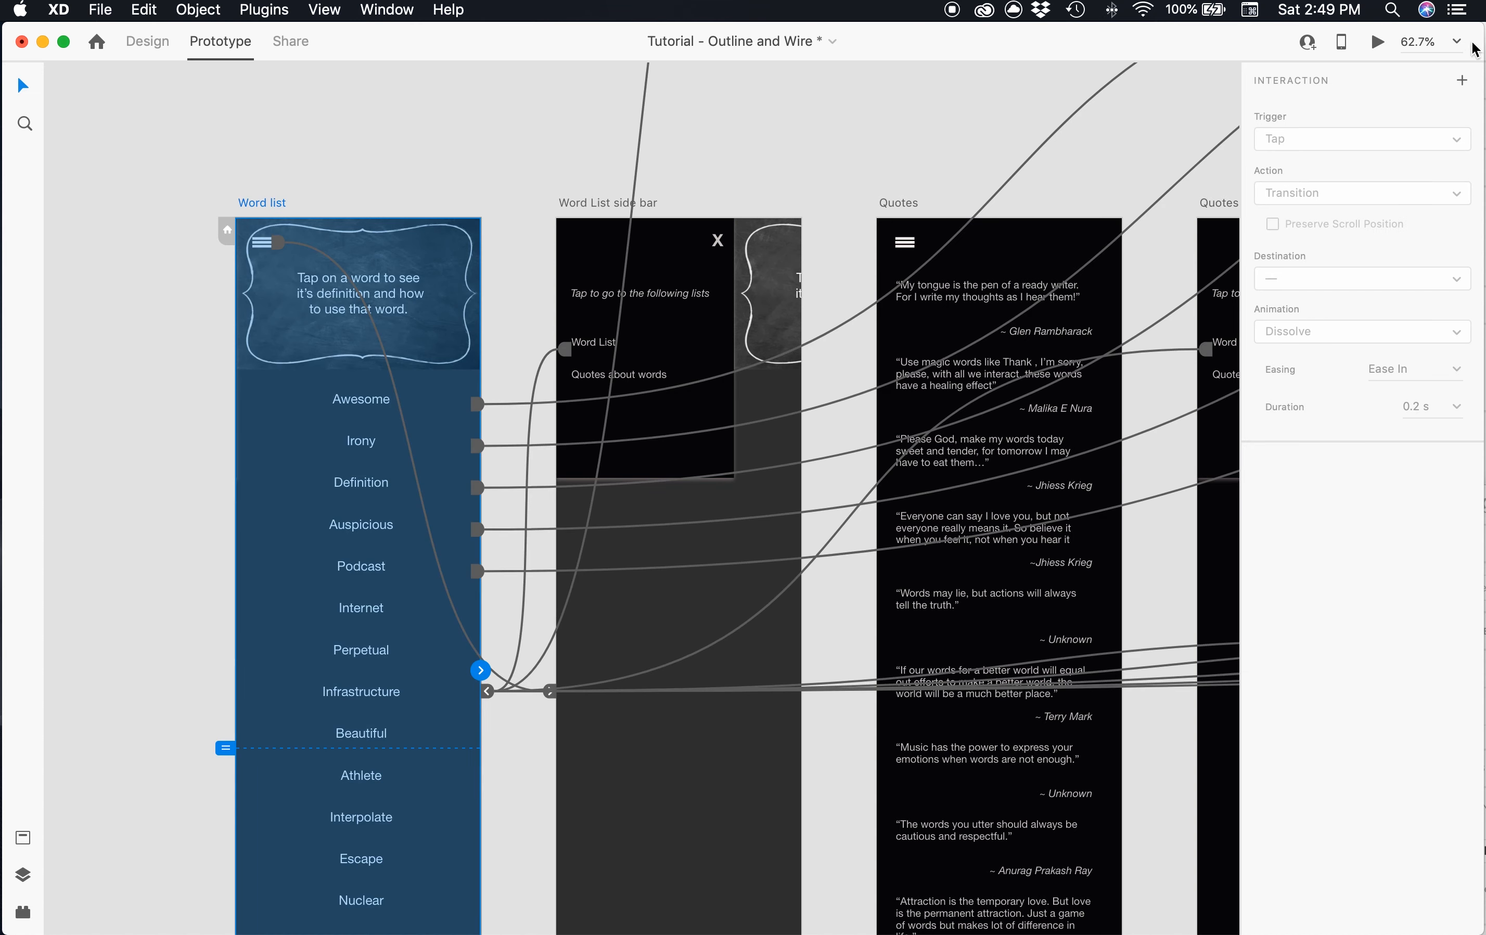
left_click(1377, 41)
left_click(102, 131)
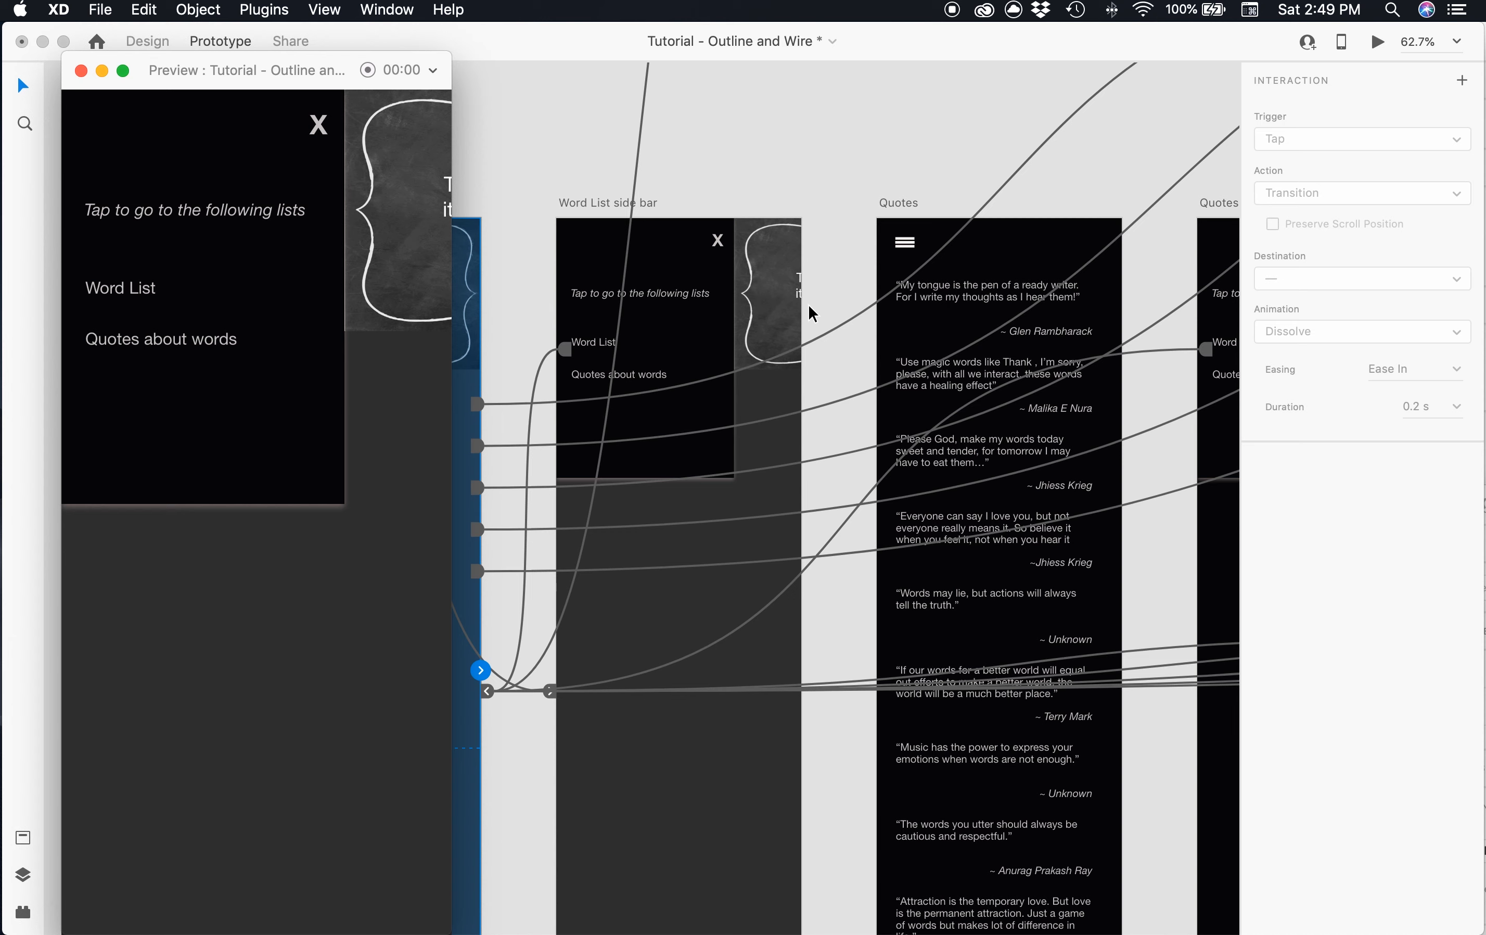
left_click(318, 127)
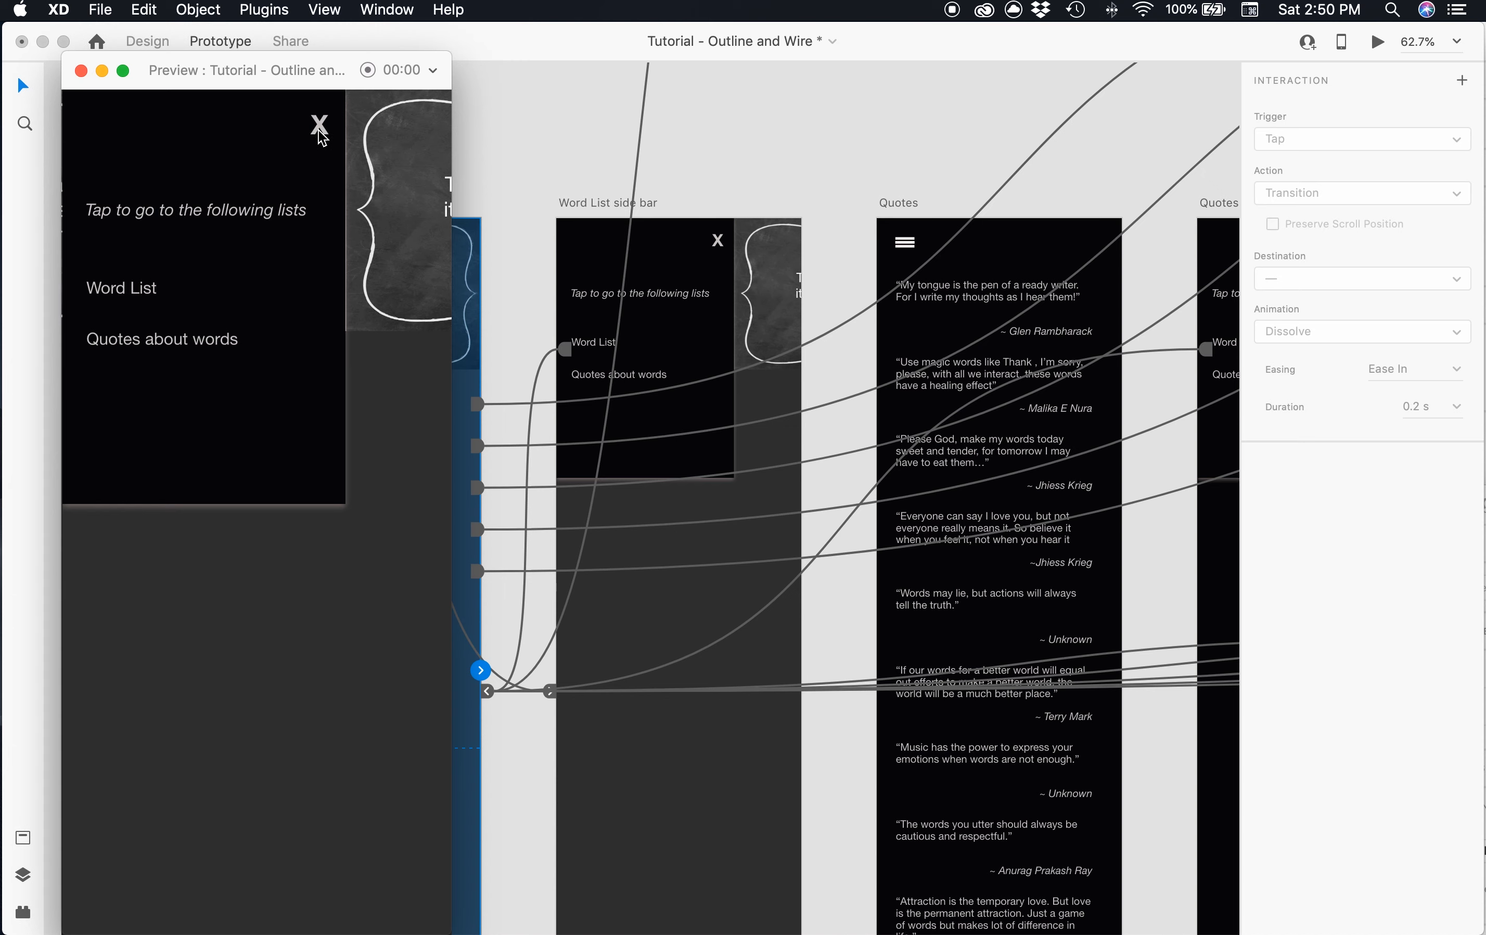
left_click(81, 70)
- Look over the wiring between the Word list, Quotes and word artboards and their side bar artboards
key("super+minus")
key("super+minus")
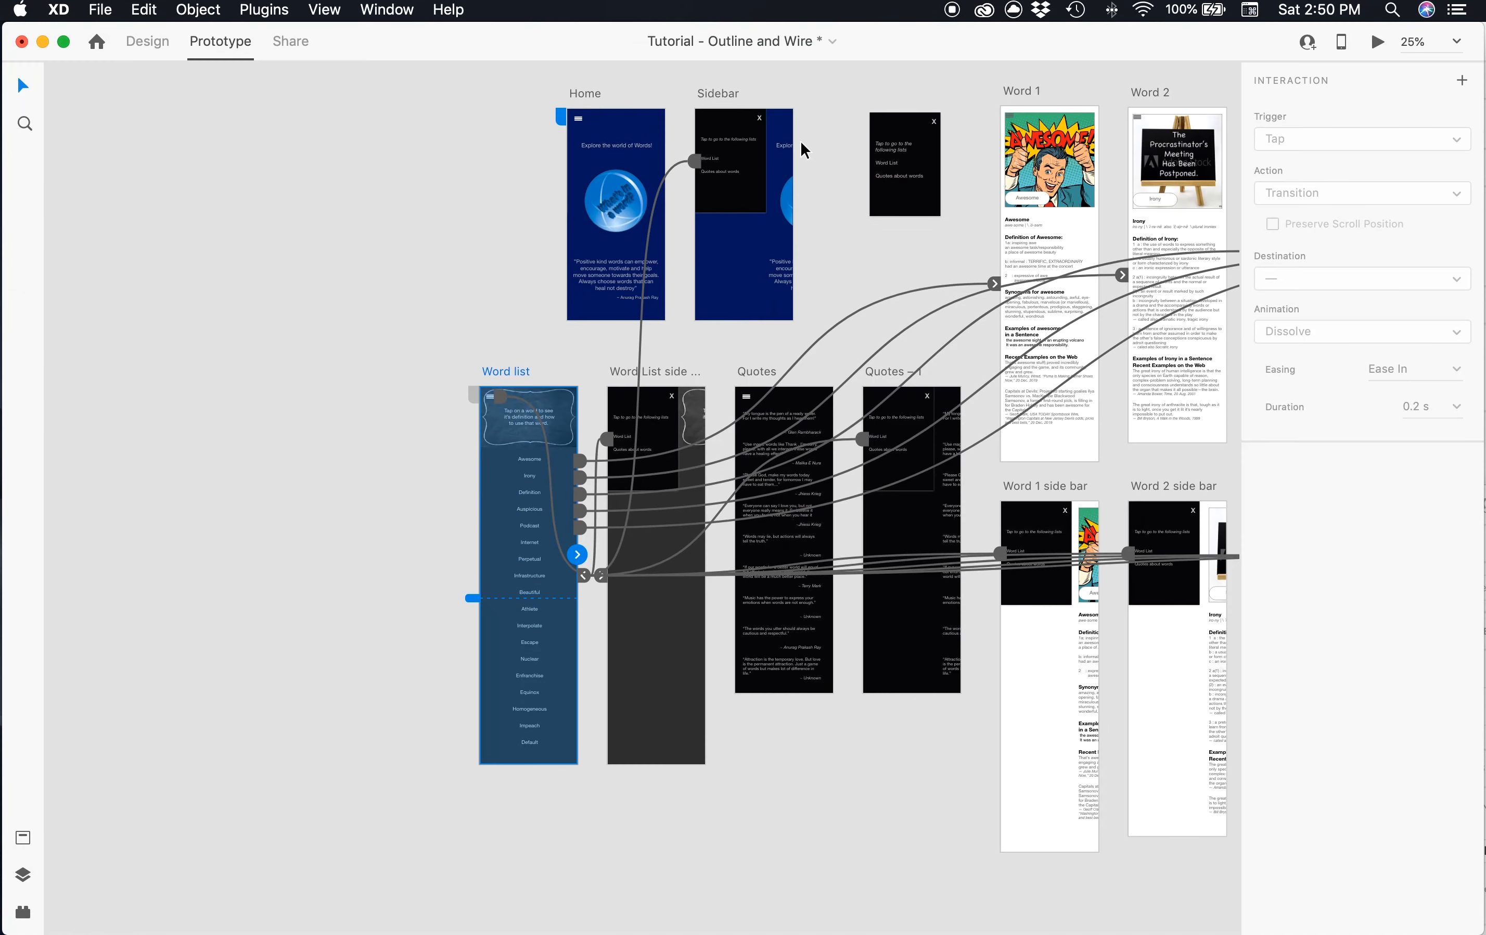
scroll(844, 191, "right", 3)
scroll(844, 191, "right", 10)
scroll(724, 191, "down", 2)
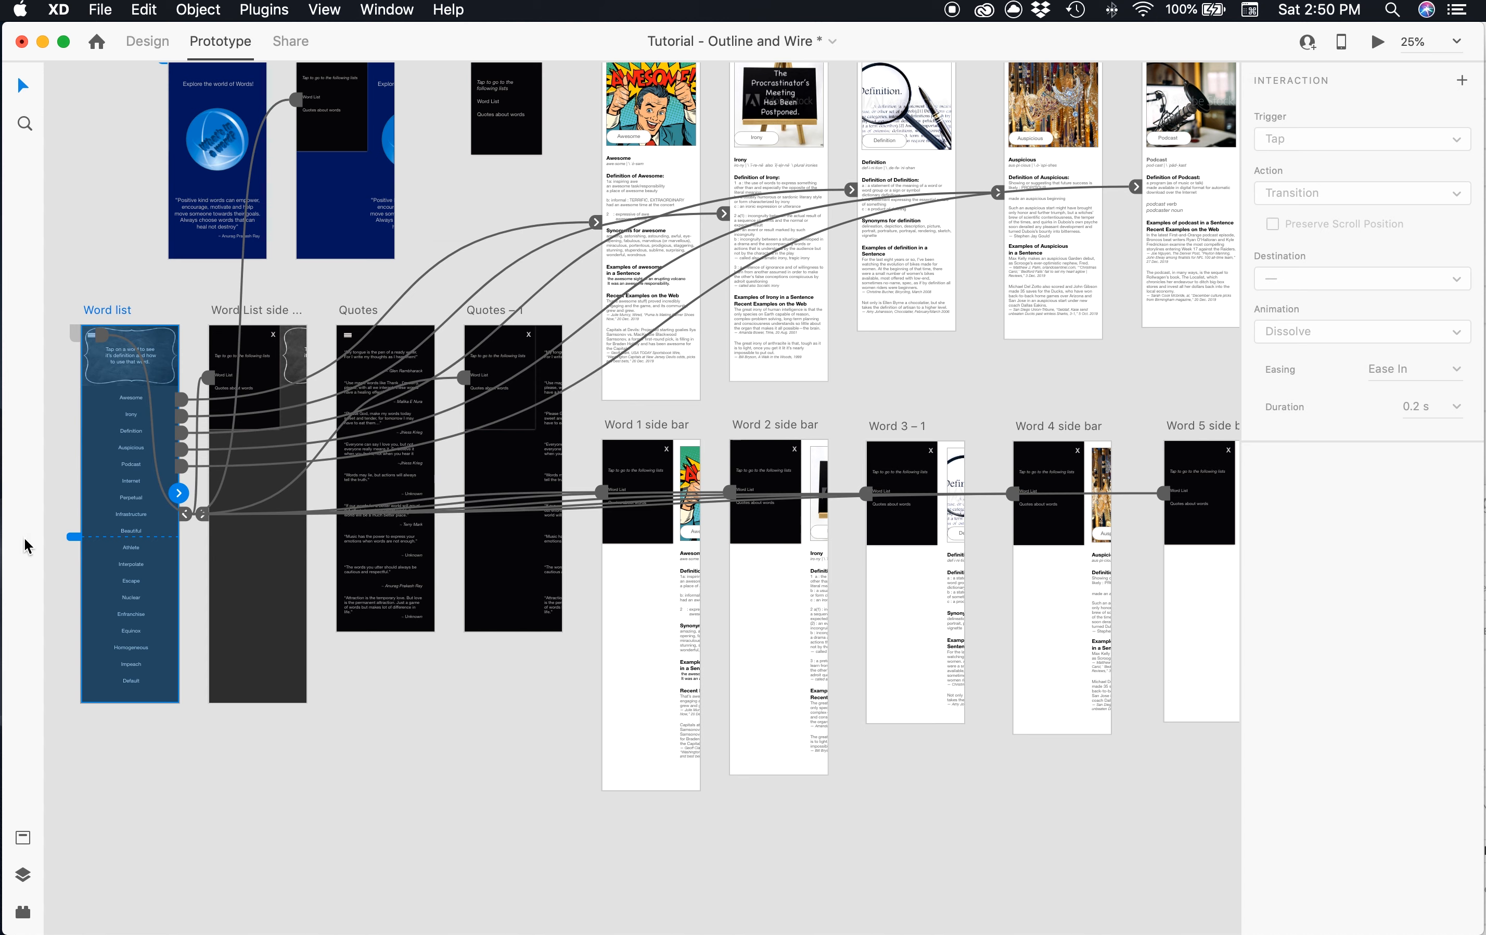
scroll(619, 476, "left", 2)
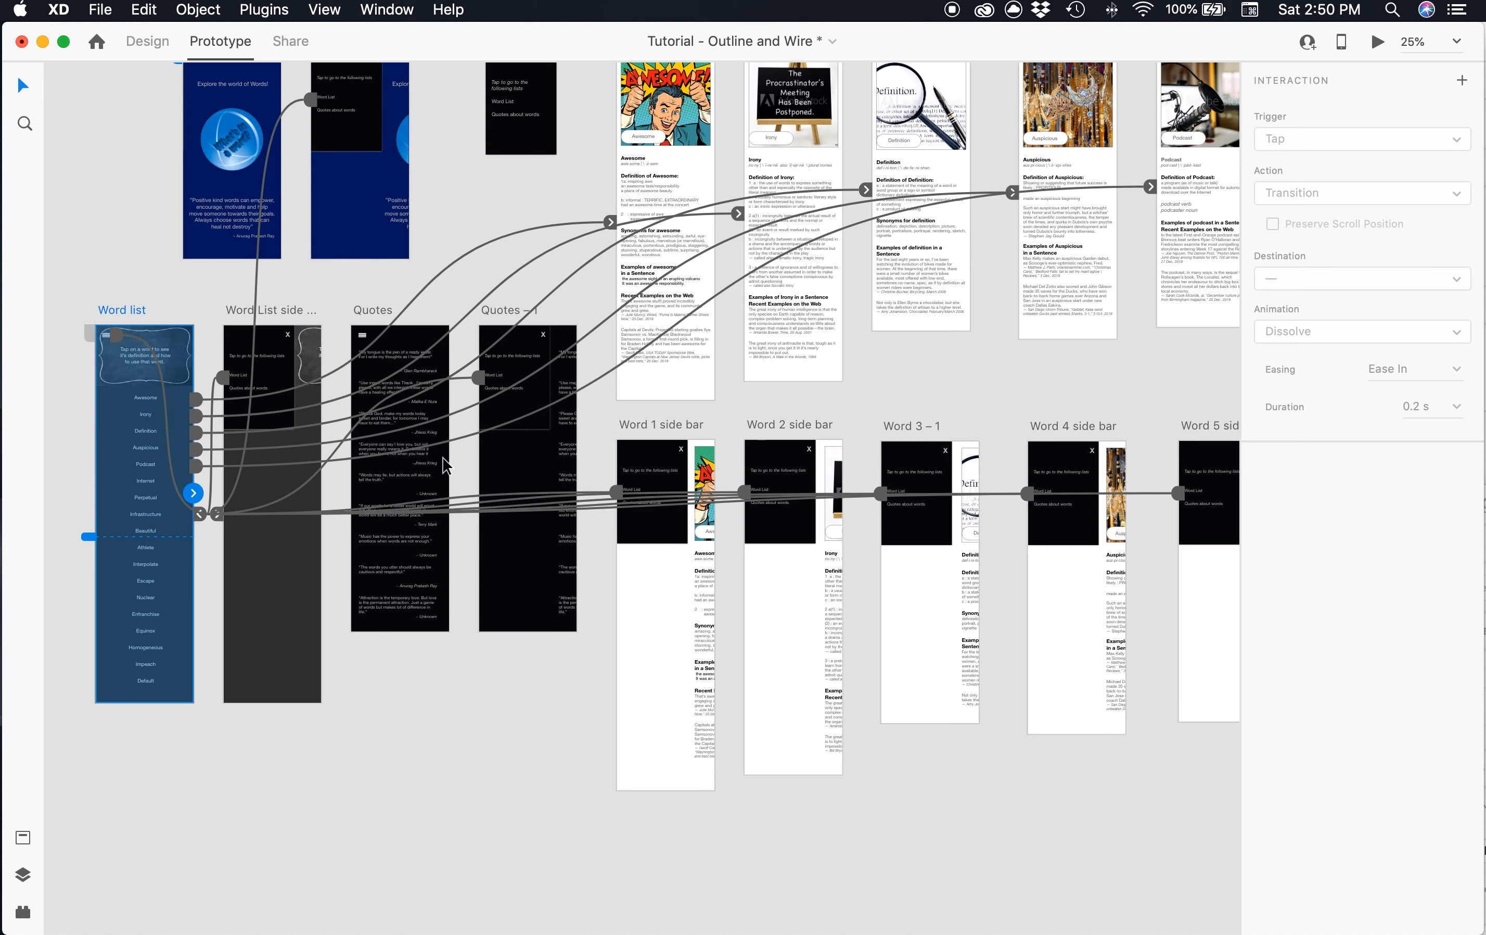
scroll(522, 448, "right", 5)
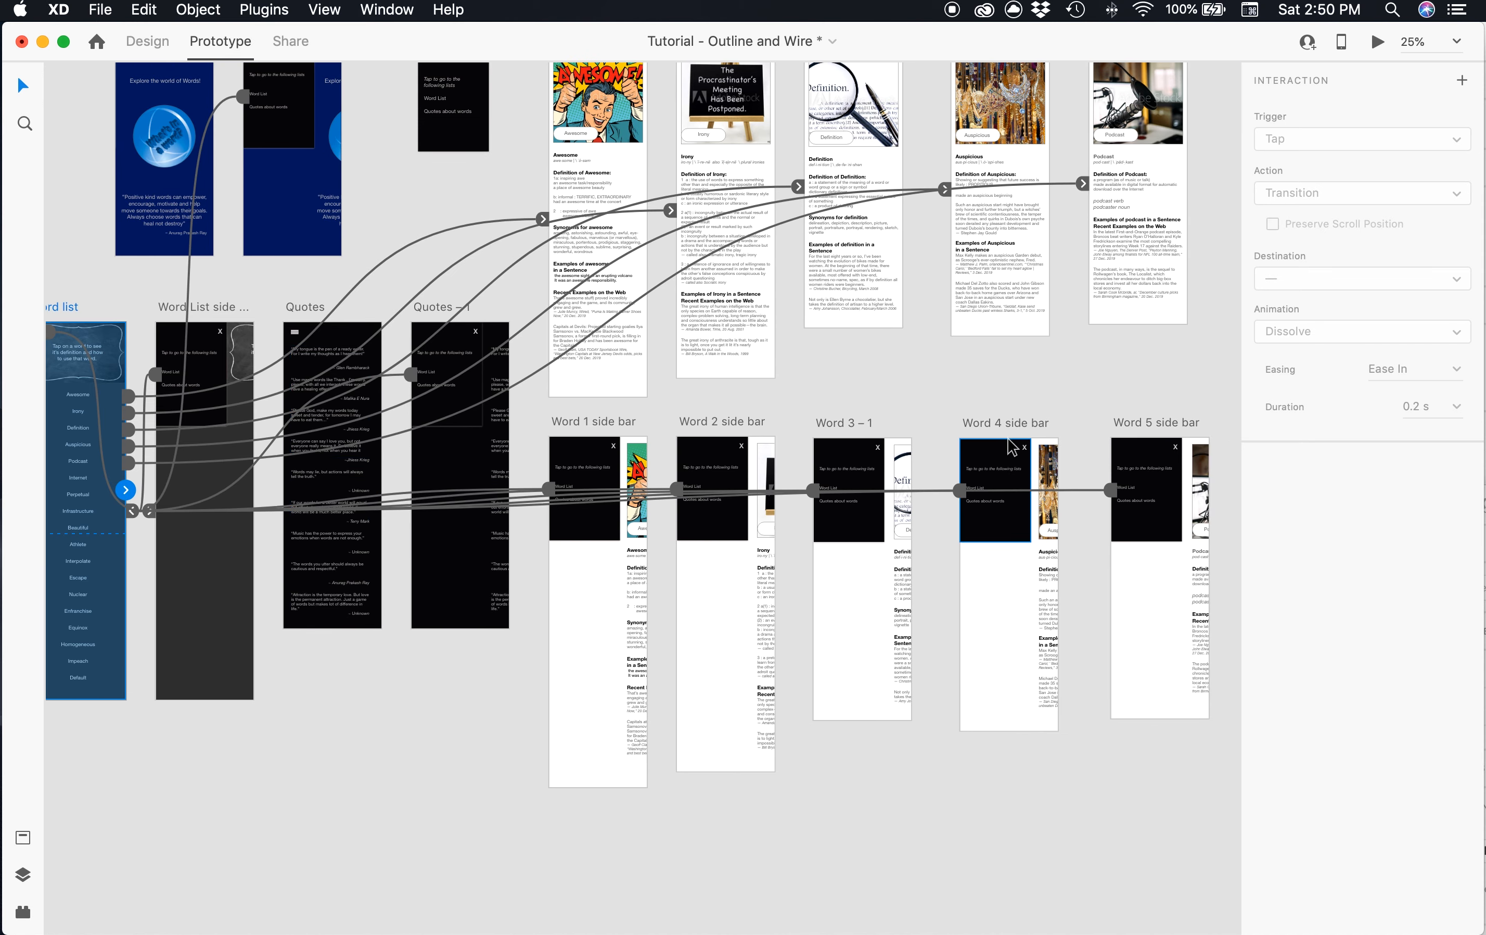
scroll(618, 476, "up", 5)
- Open the prototype's sharing settings and choose Design Review as the share link's view setting
left_click(291, 41)
left_click(1246, 352)
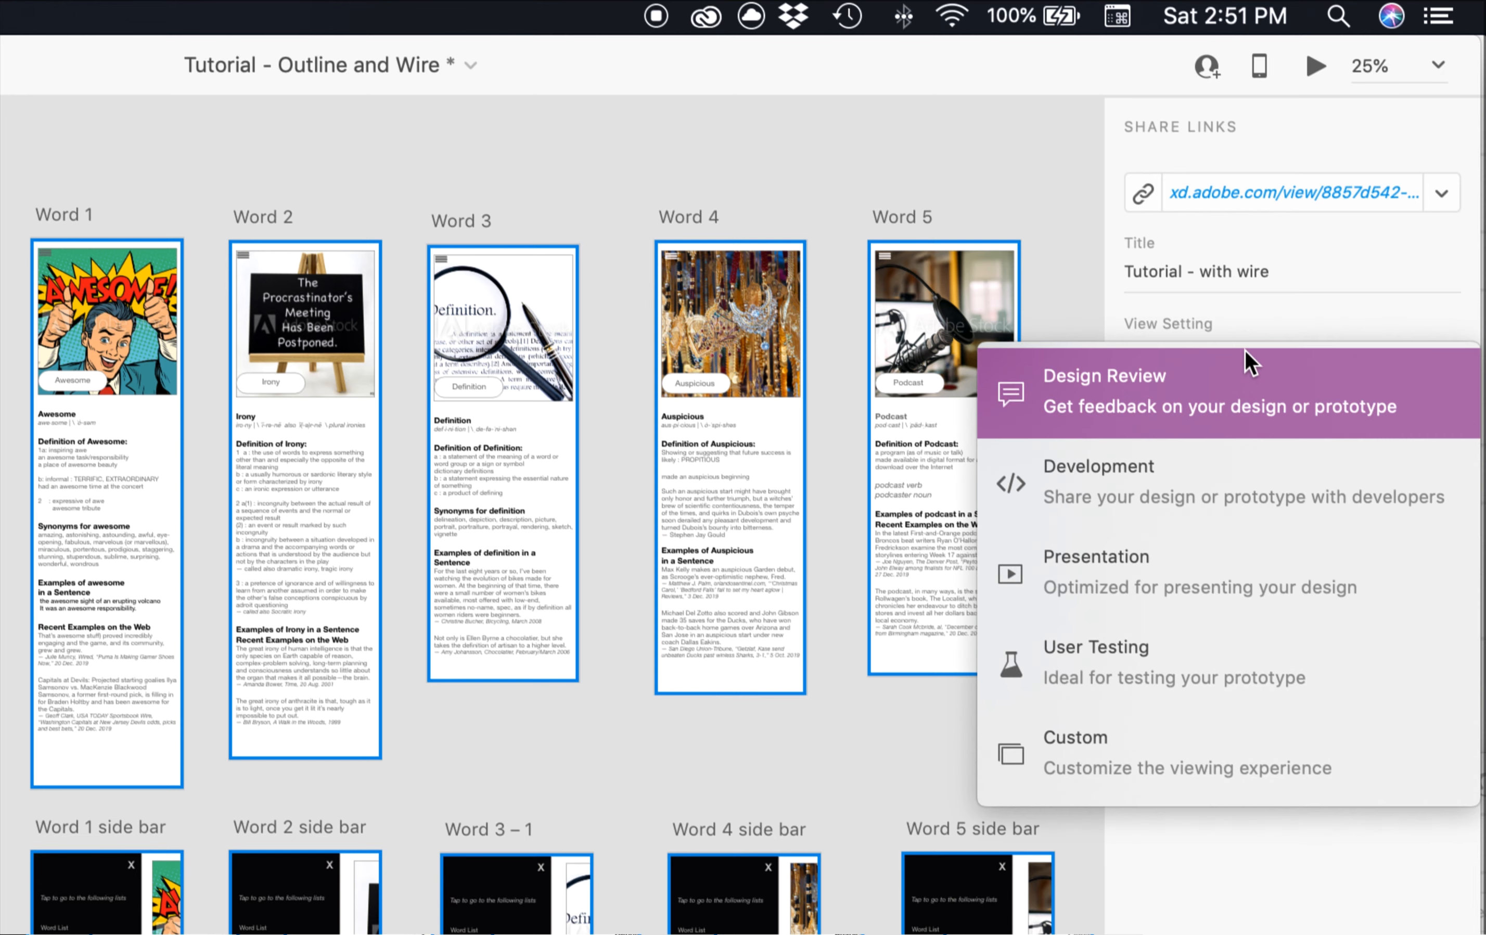
left_click(1244, 350)
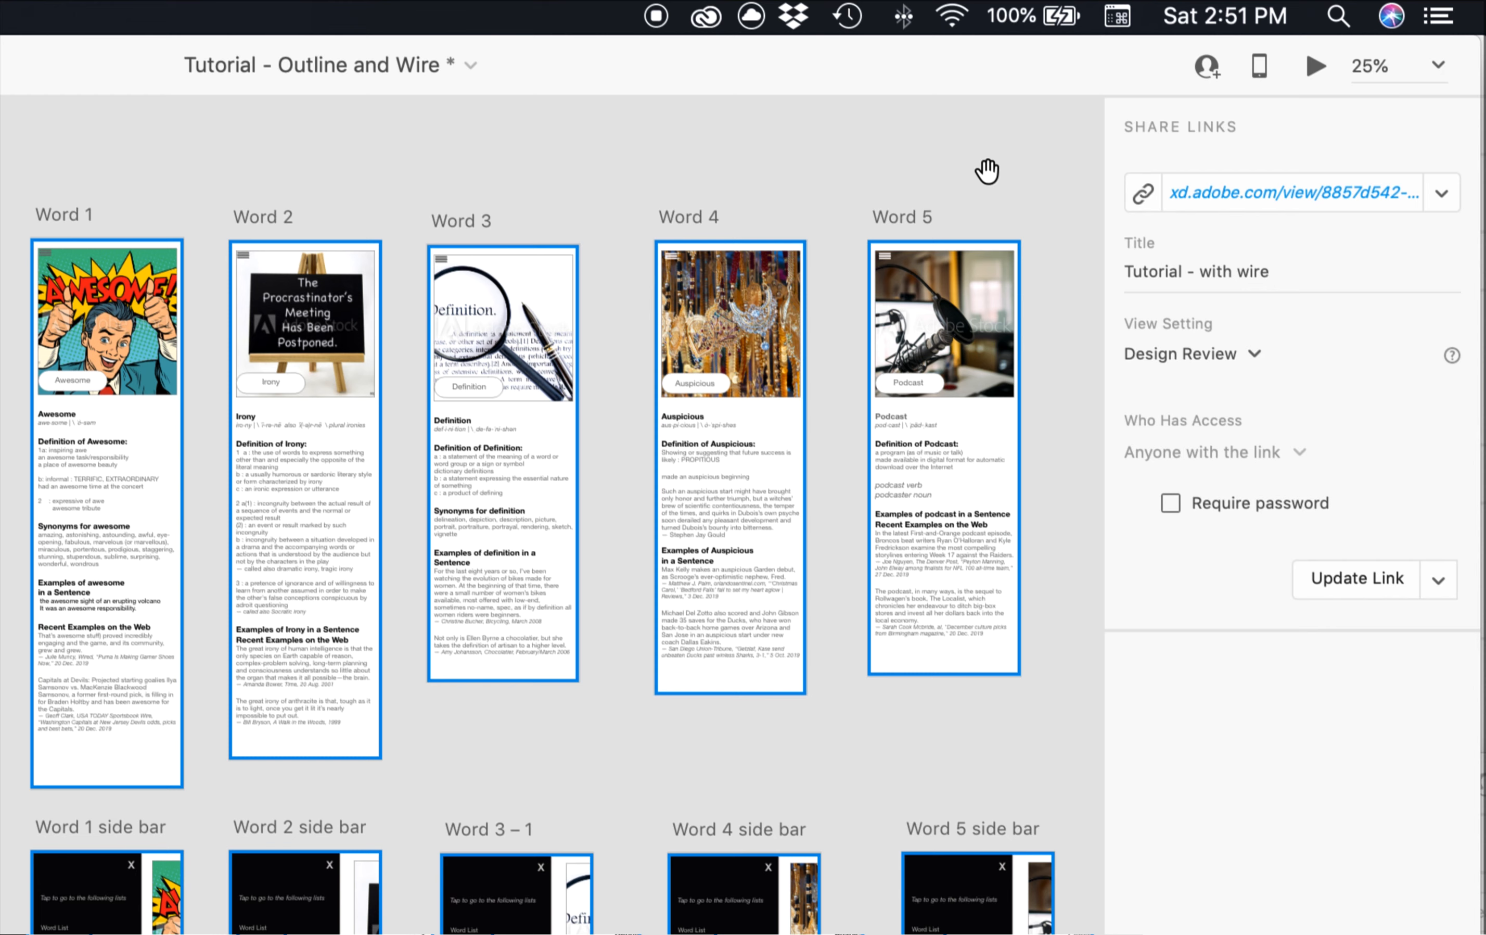